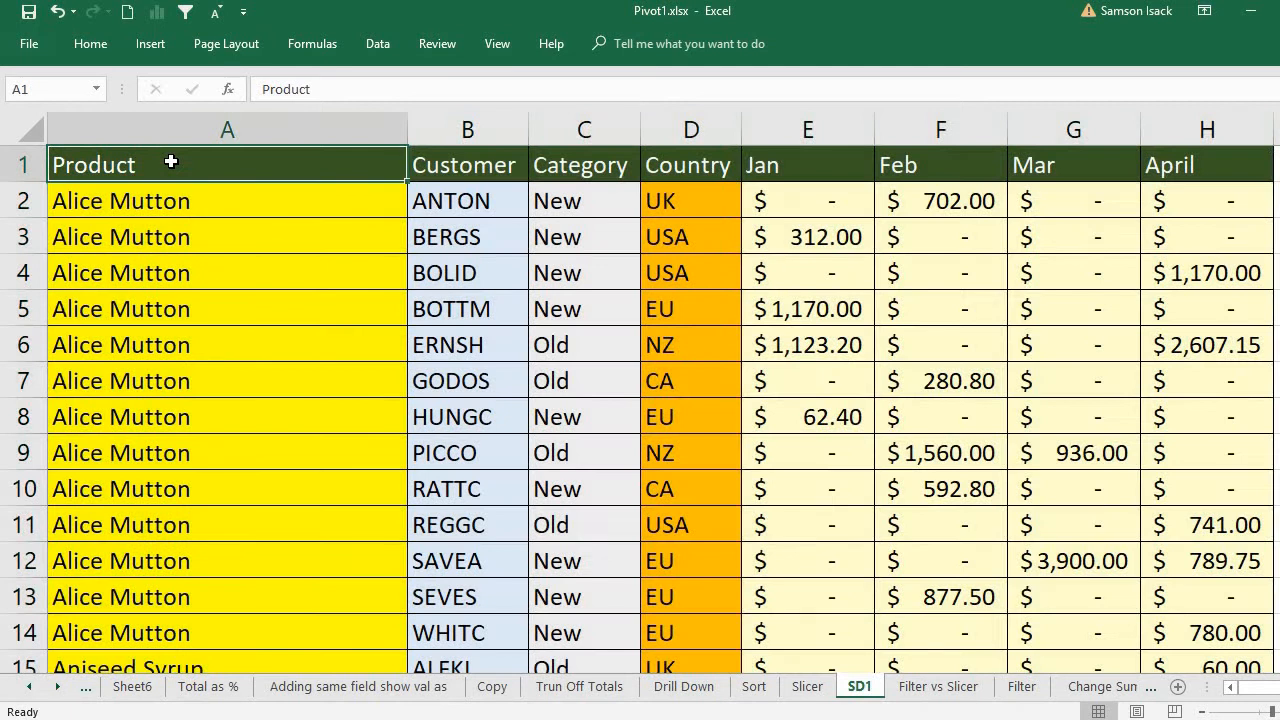
# Review the source data's Product, Customer, Category, Country and January to April columns down to the last row
pyautogui.click(209, 204)
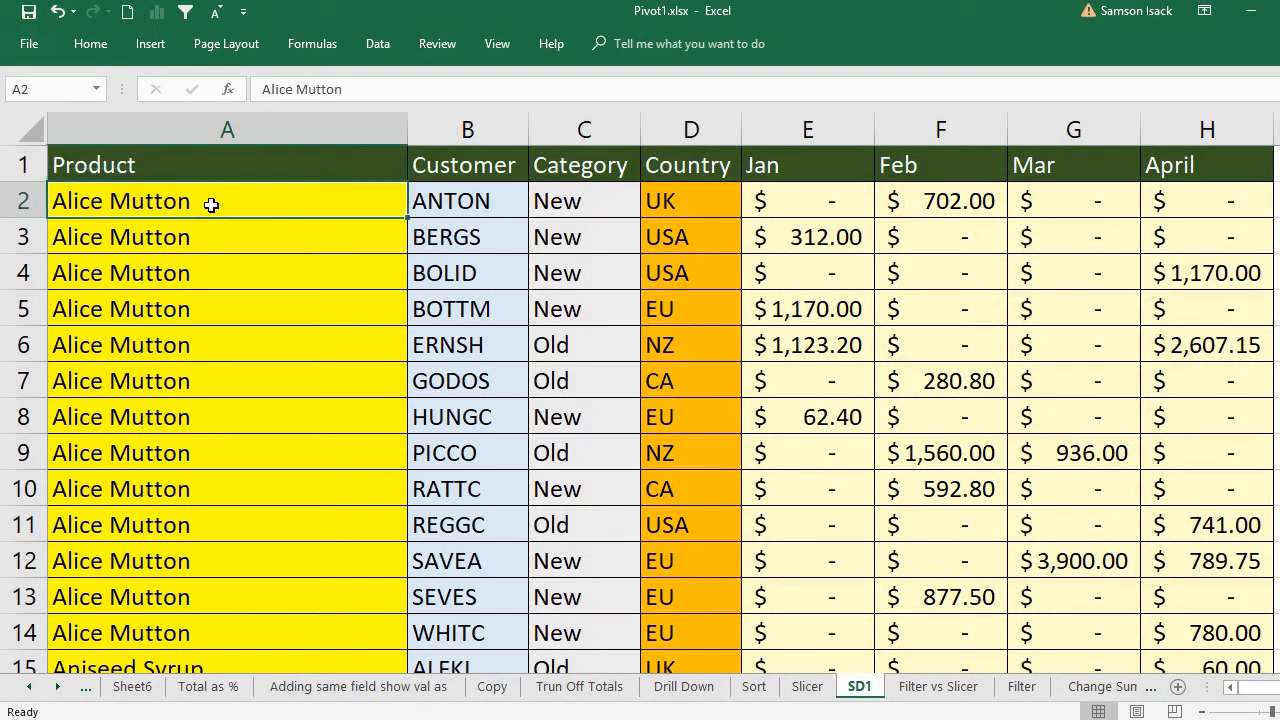
pyautogui.click(466, 188)
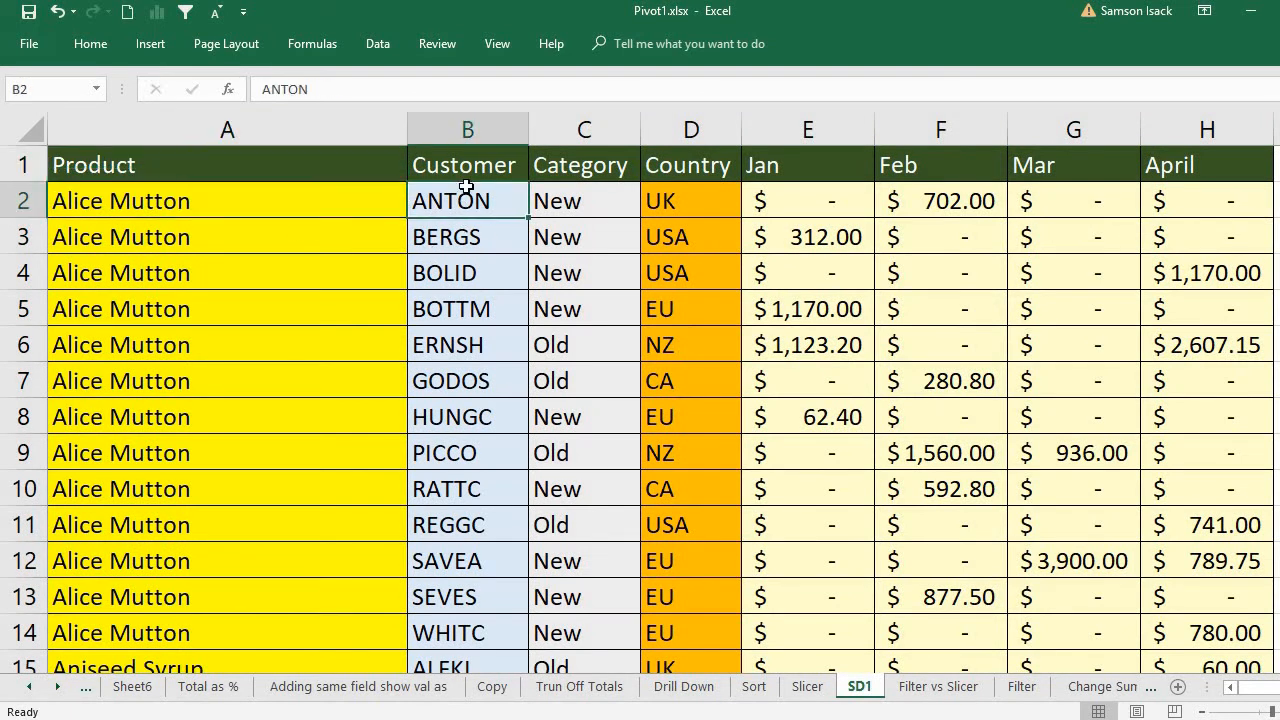
pyautogui.click(598, 200)
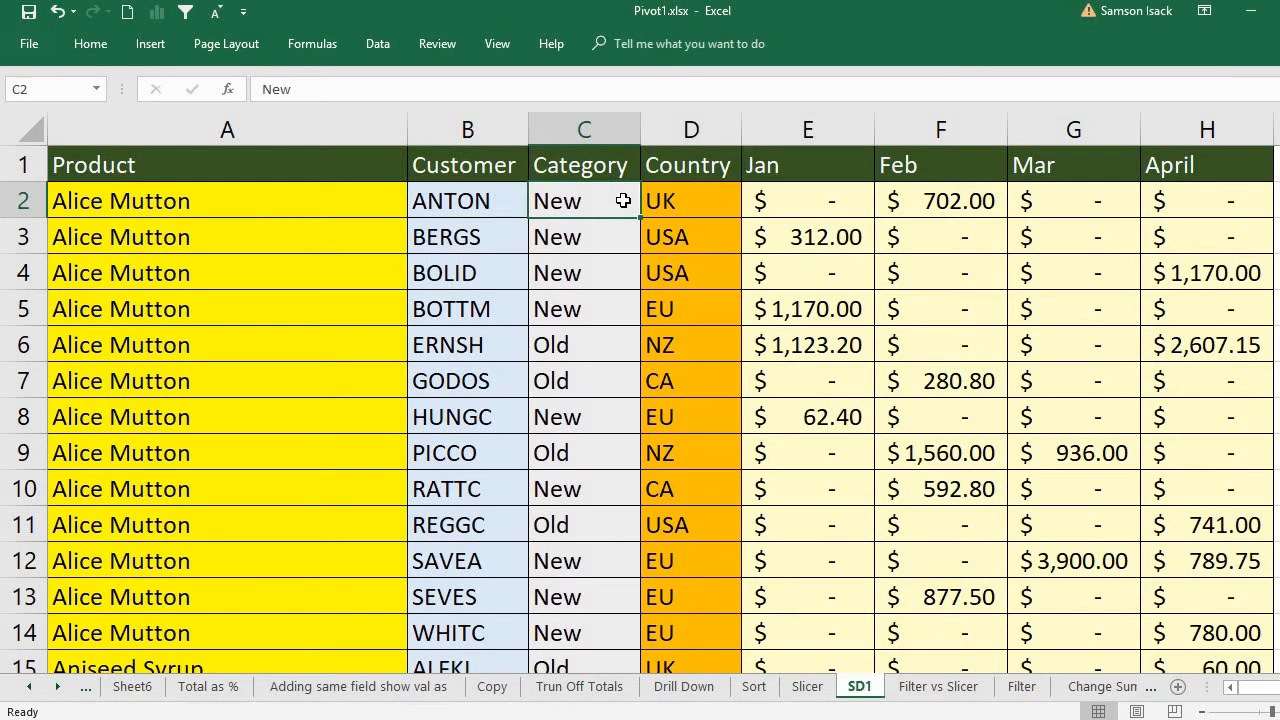
pyautogui.click(672, 202)
pyautogui.moveTo(810, 199); pyautogui.dragTo(1205, 166)
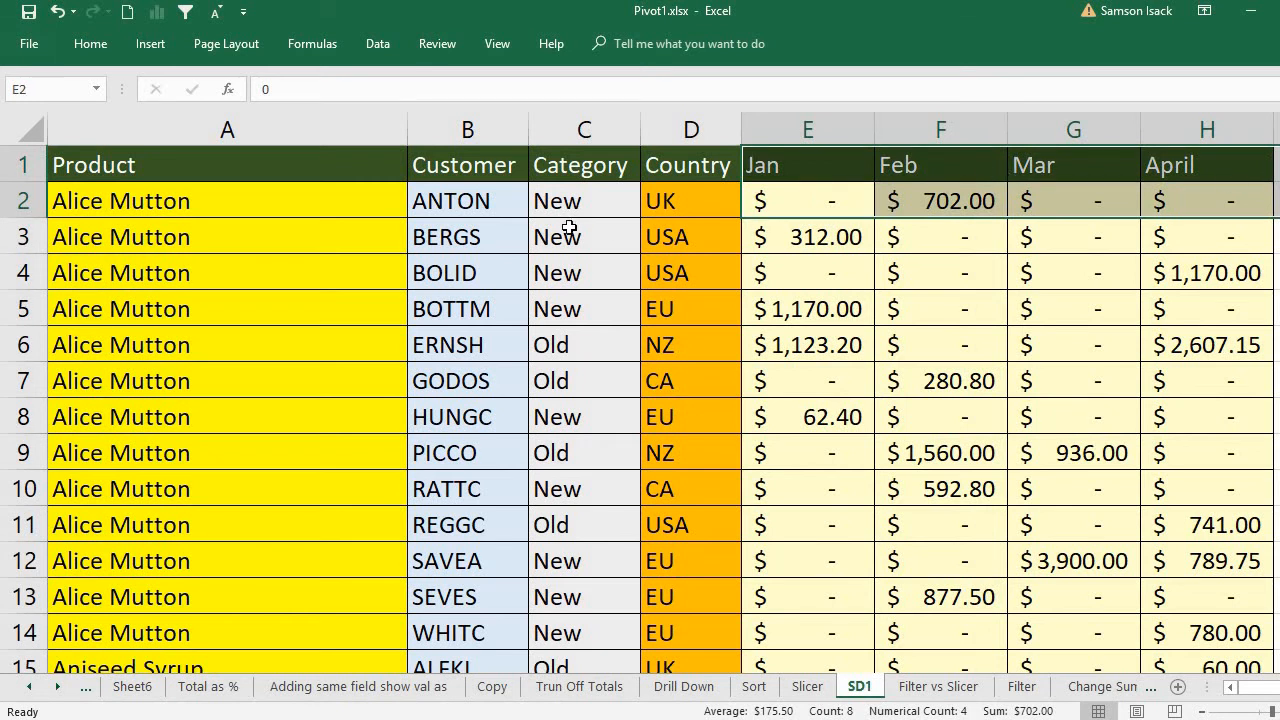
pyautogui.click(317, 167)
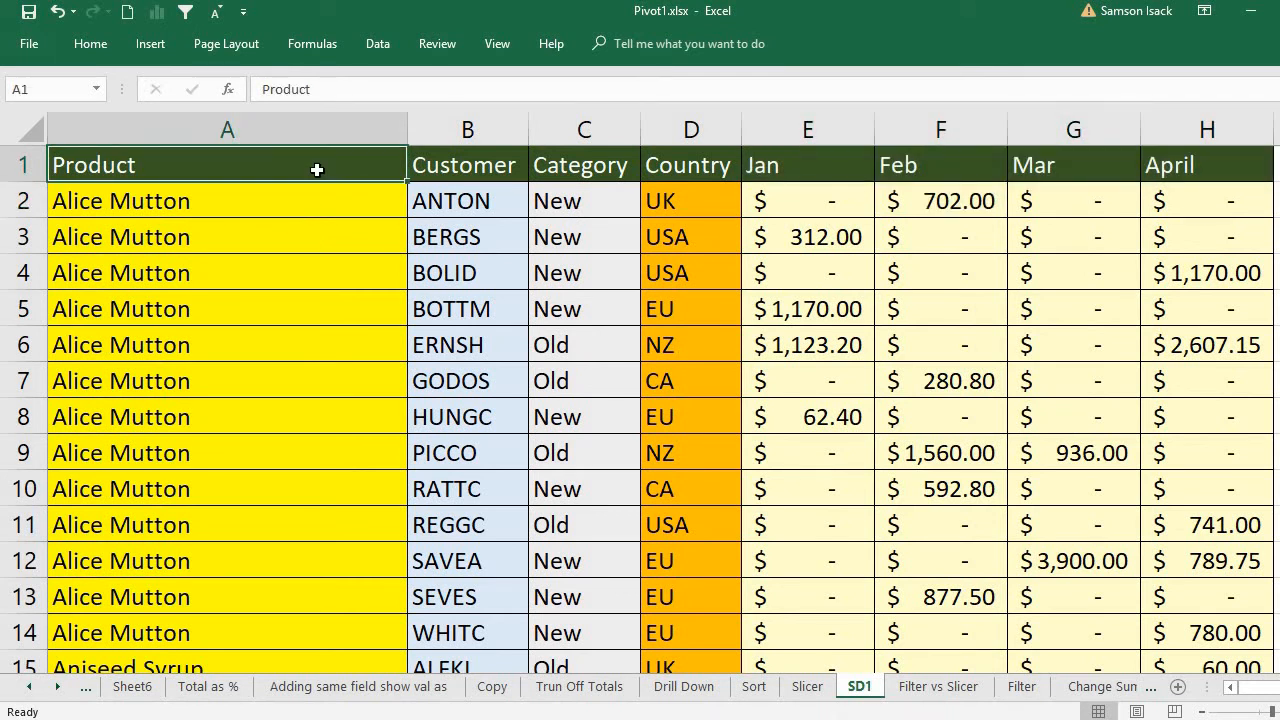
pyautogui.hotkey('ctrl', 'Down')
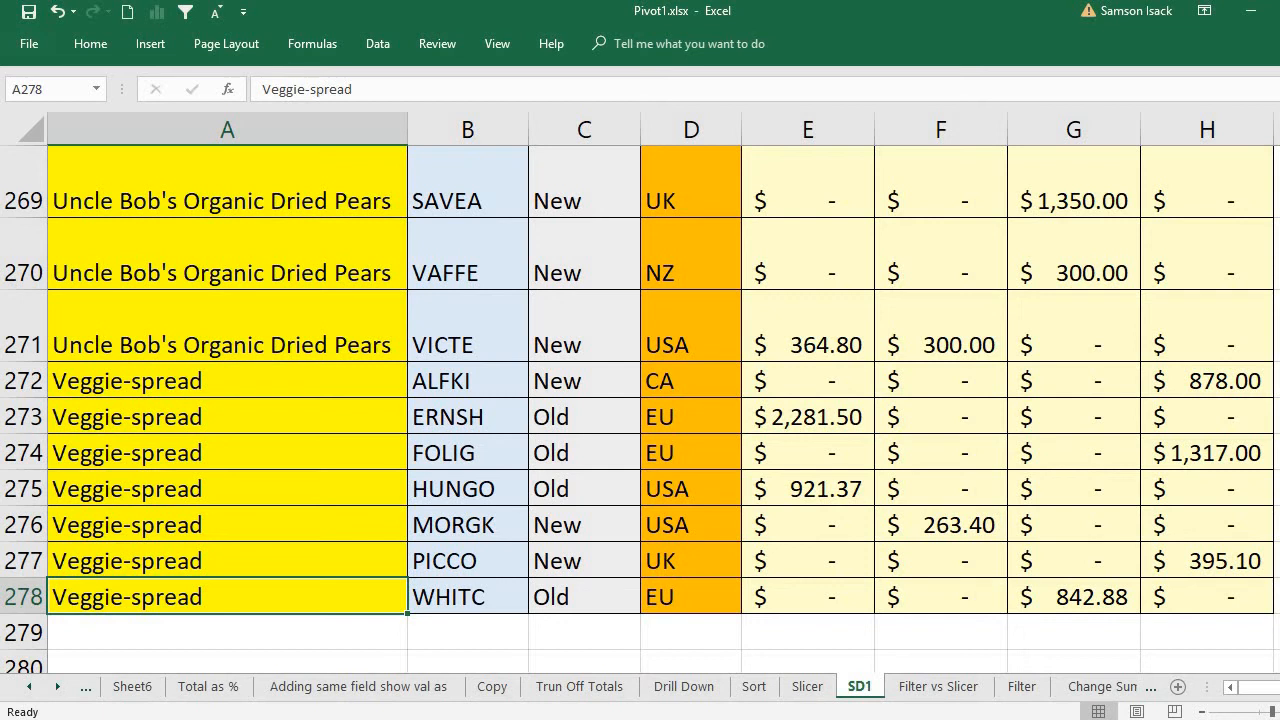
pyautogui.moveTo(1279, 645); pyautogui.dragTo(1279, 150)
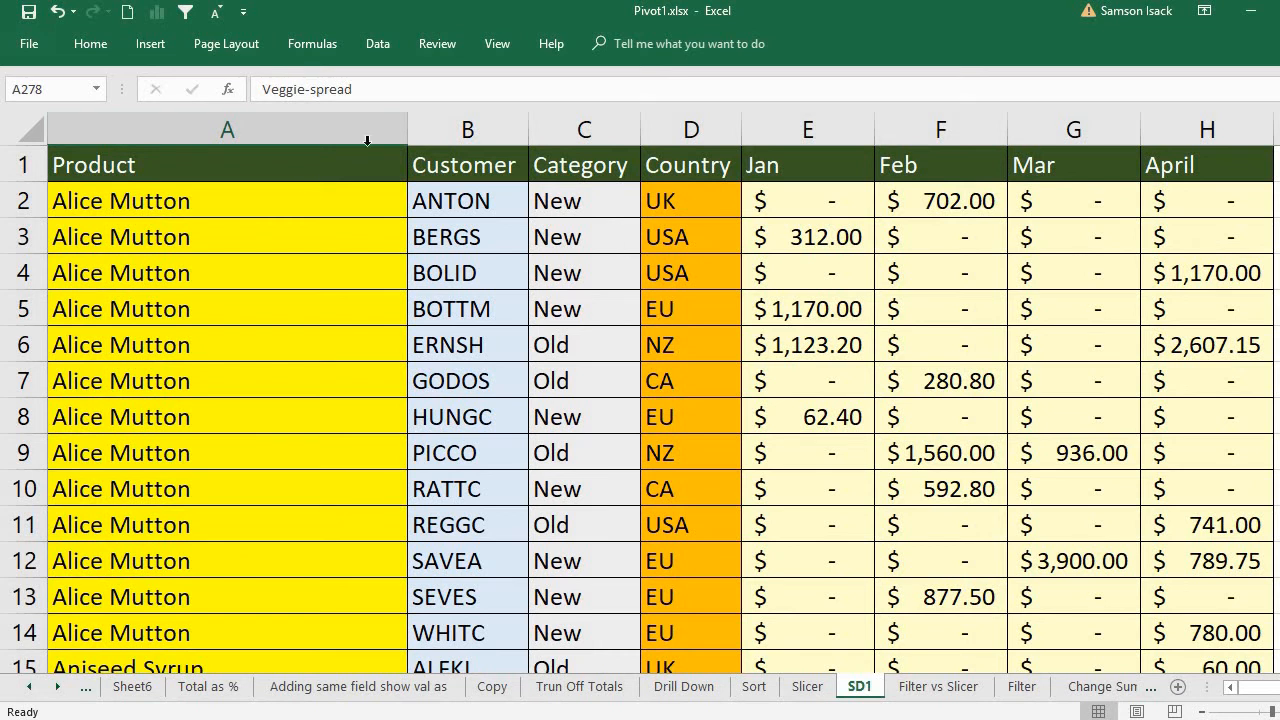
pyautogui.click(312, 176)
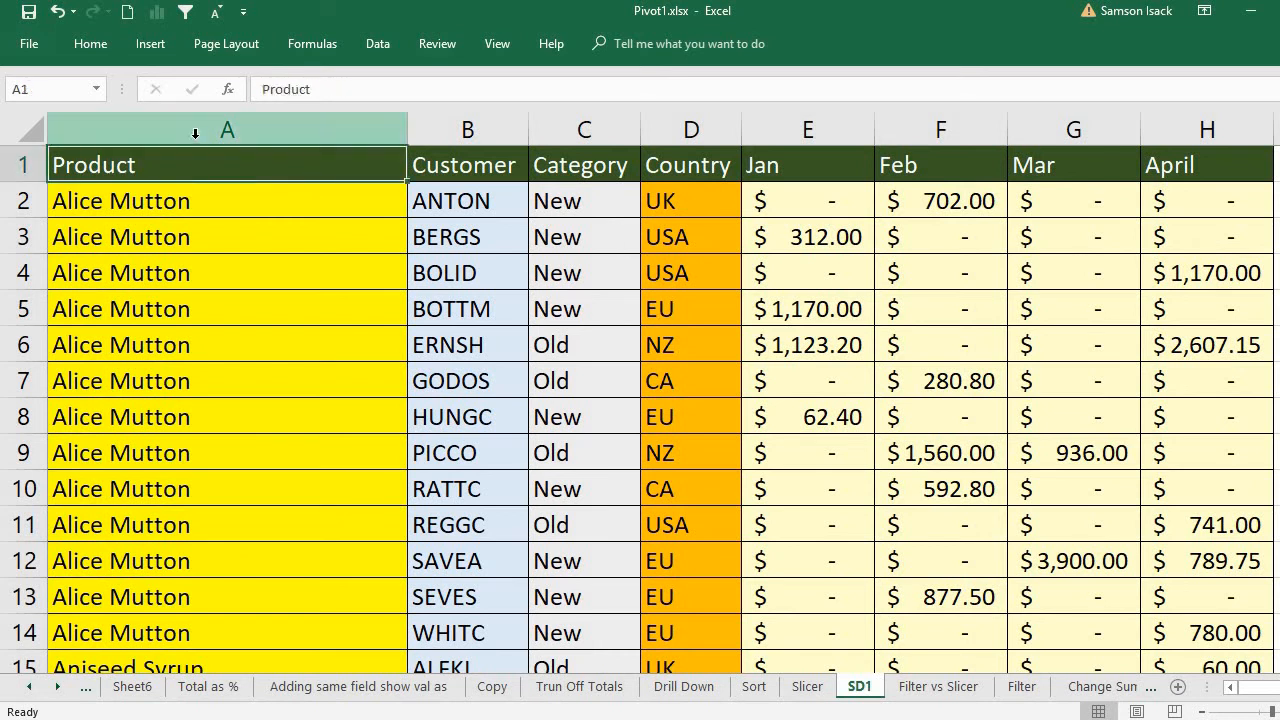
# Start creating a PivotTable from columns A through H of the SD1 sheet
pyautogui.moveTo(194, 131); pyautogui.dragTo(1249, 117)
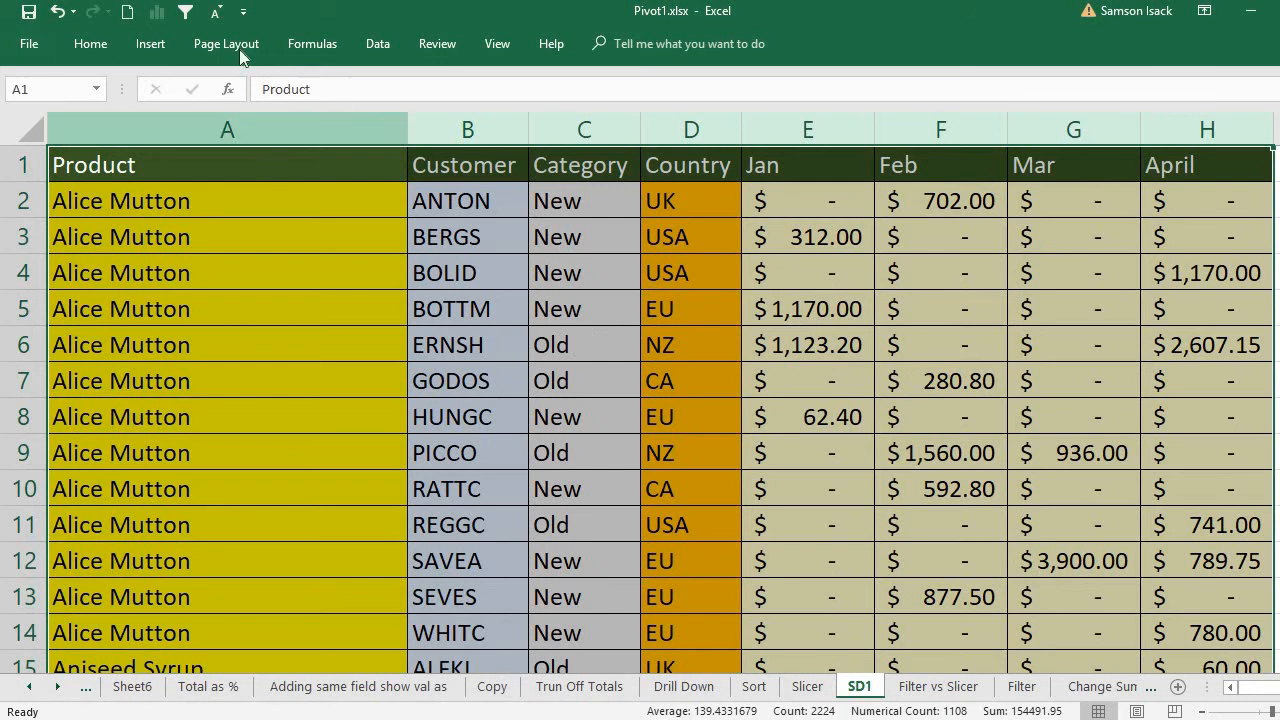
pyautogui.click(171, 46)
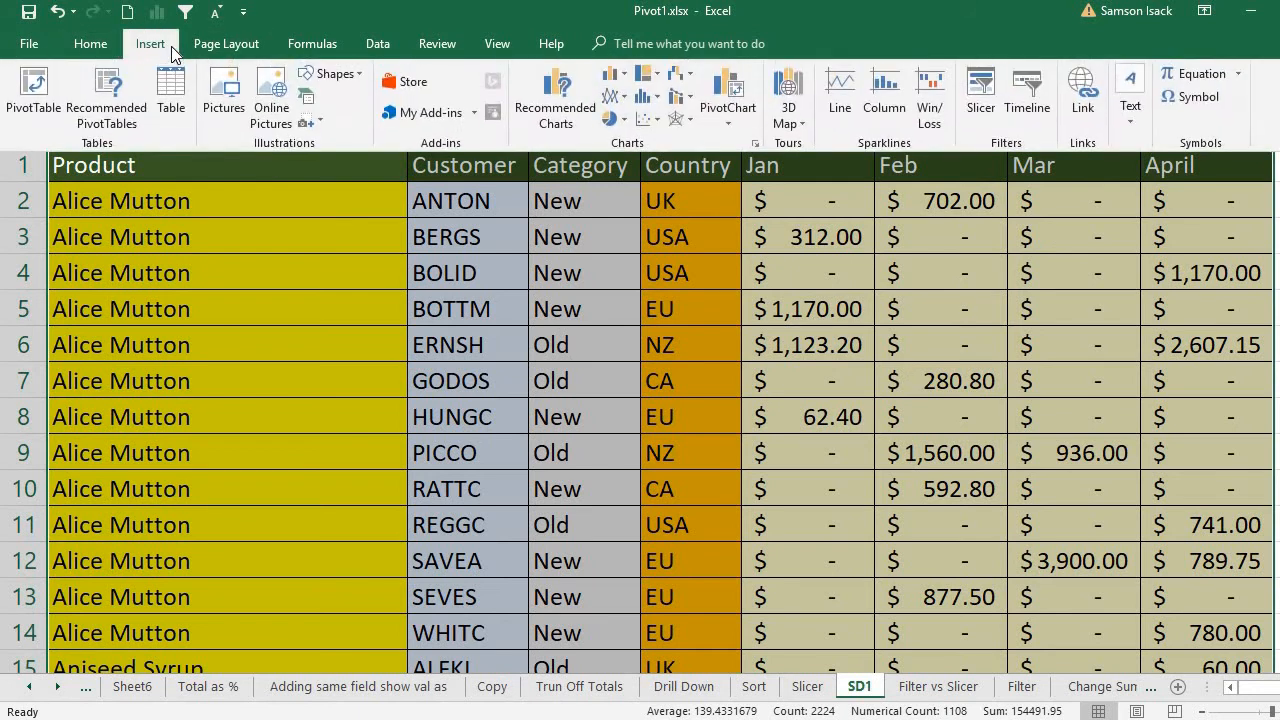
pyautogui.click(44, 95)
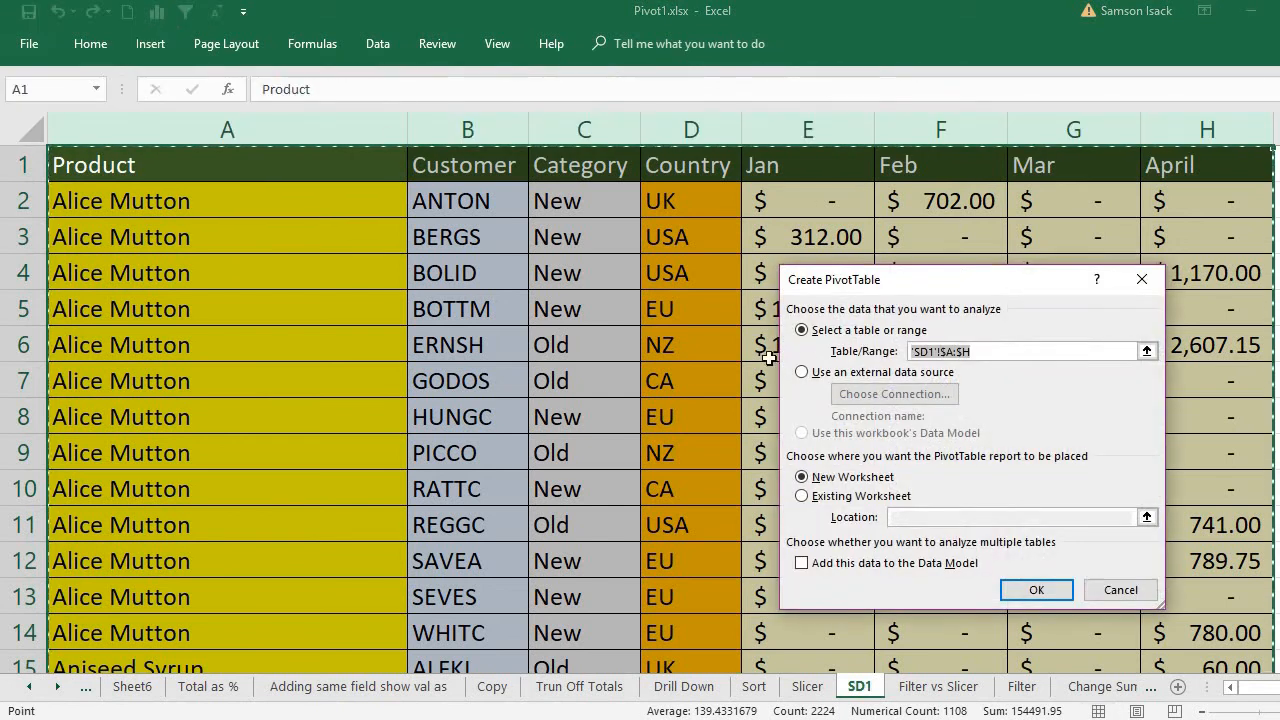
pyautogui.moveTo(901, 285); pyautogui.dragTo(646, 228)
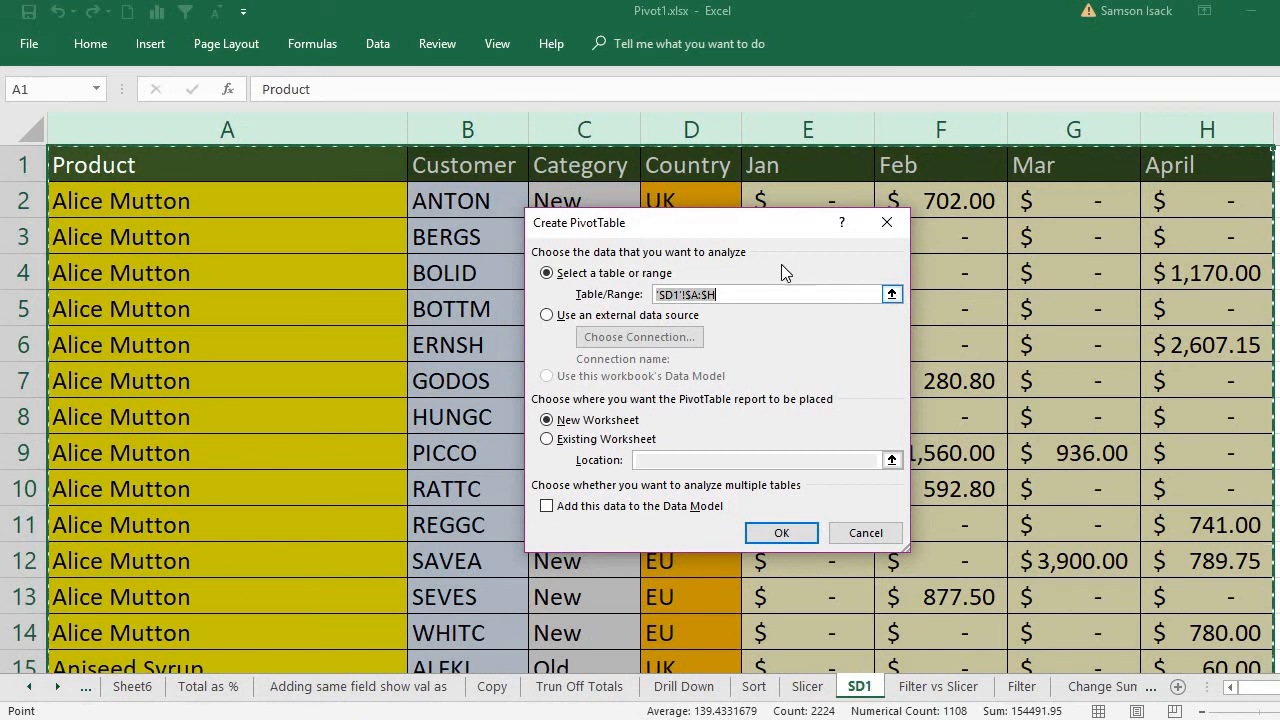
pyautogui.click(891, 294)
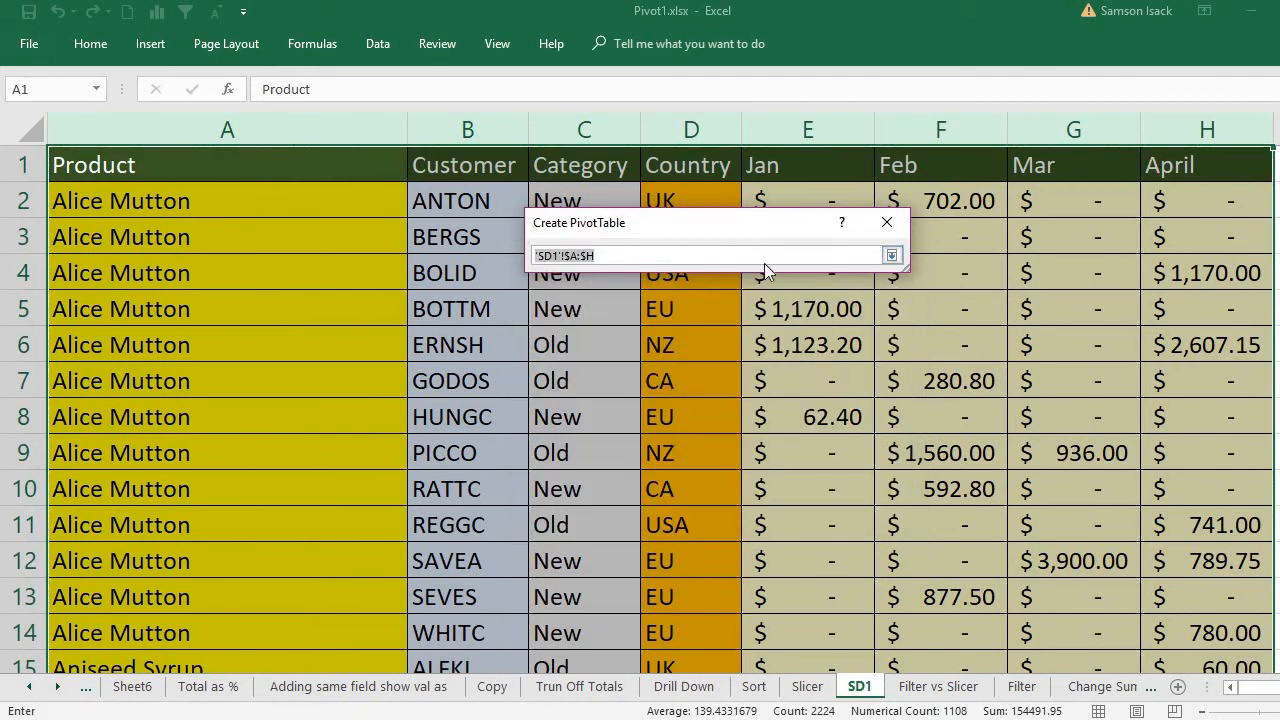
pyautogui.click(892, 256)
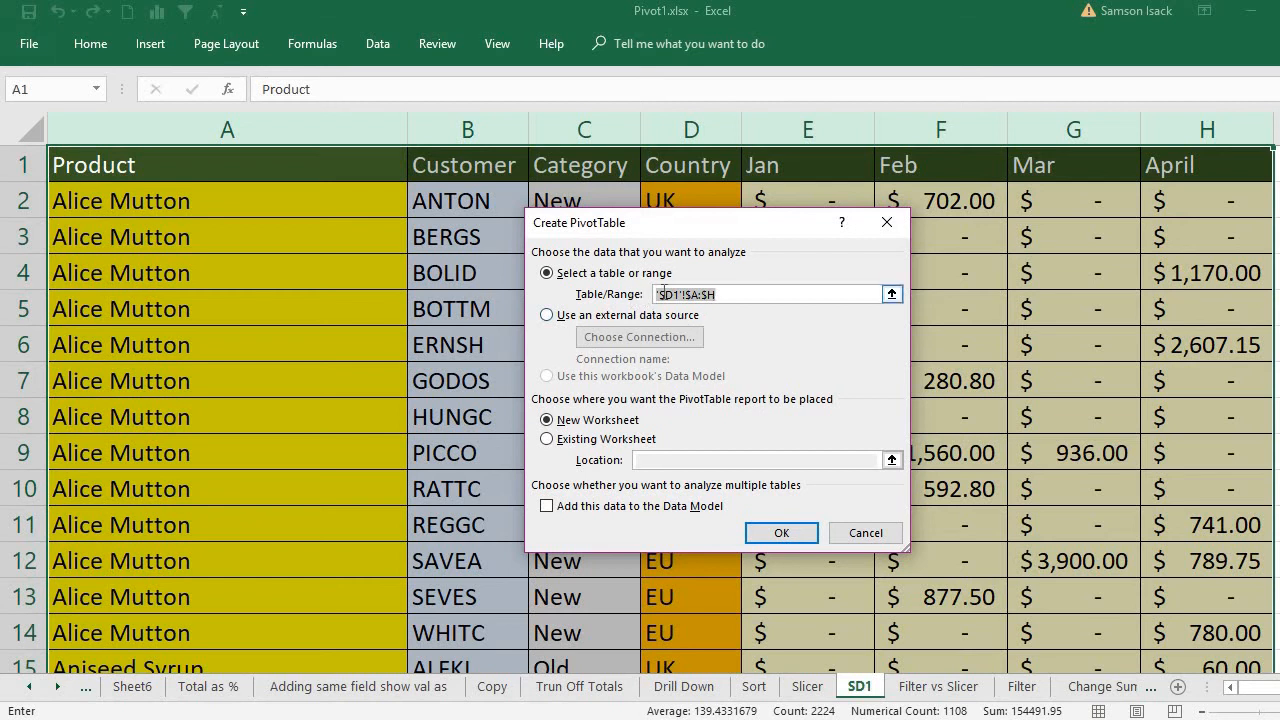
pyautogui.click(351, 178)
pyautogui.moveTo(707, 292); pyautogui.dragTo(710, 297)
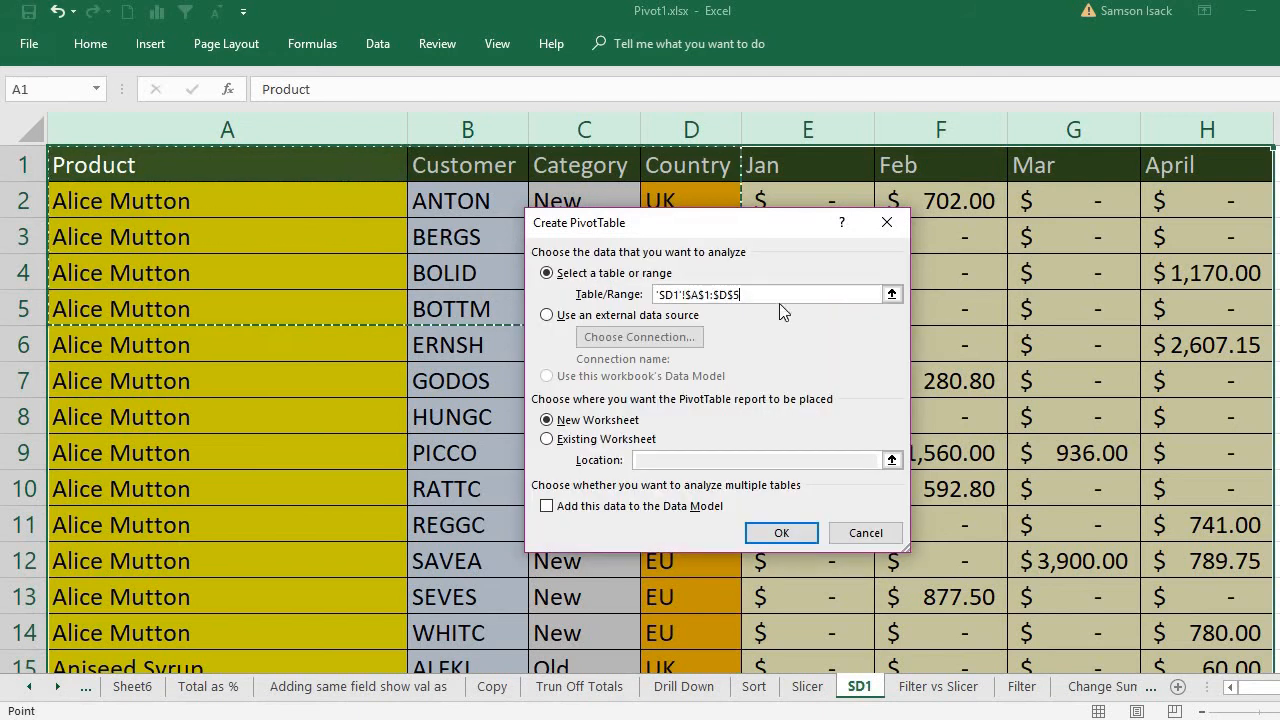
# Replace the PivotTable's source range with 'SD1'!$A$1:$H$278, covering the headers and all data rows
pyautogui.click(892, 293)
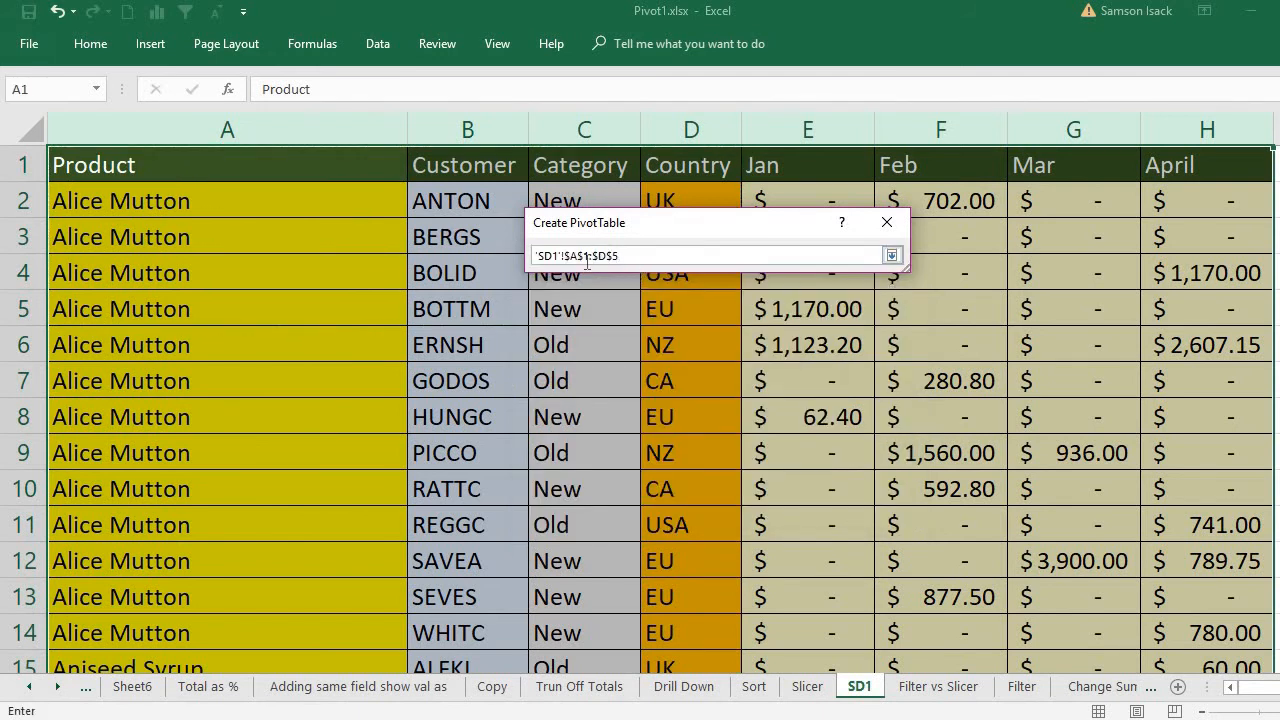
pyautogui.moveTo(506, 244); pyautogui.dragTo(480, 243)
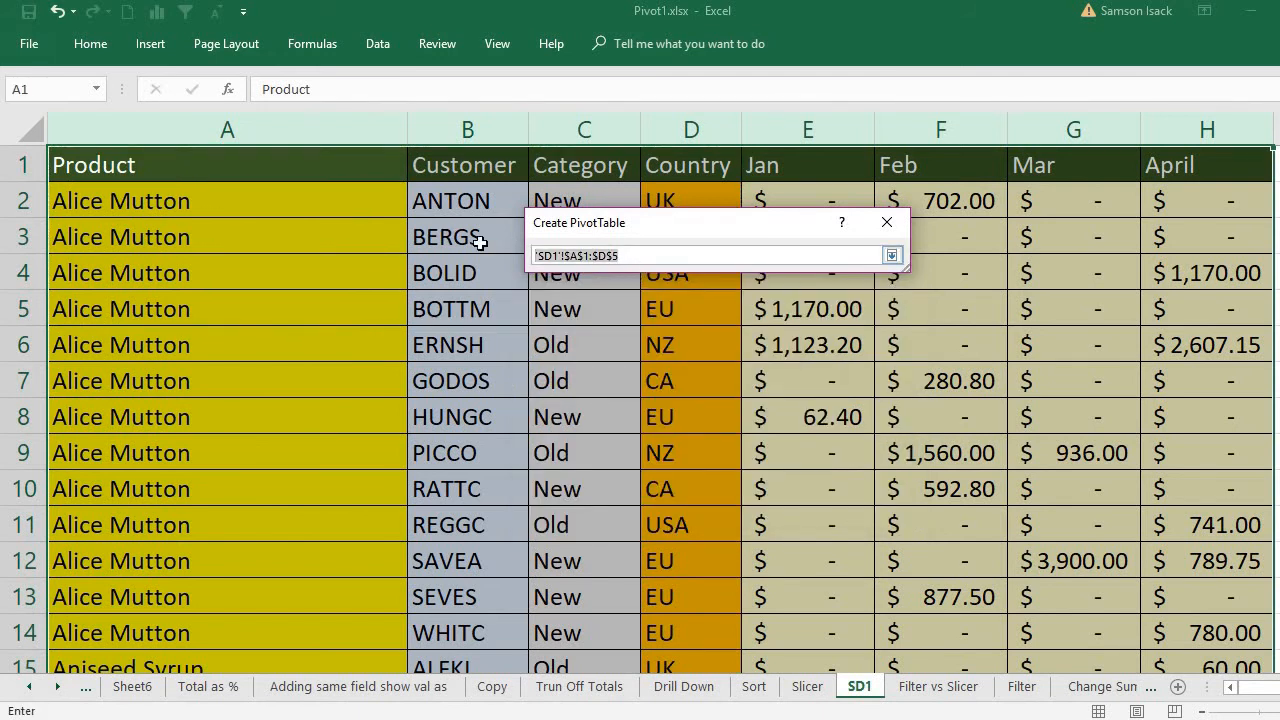
pyautogui.press('BackSpace')
pyautogui.click(346, 174)
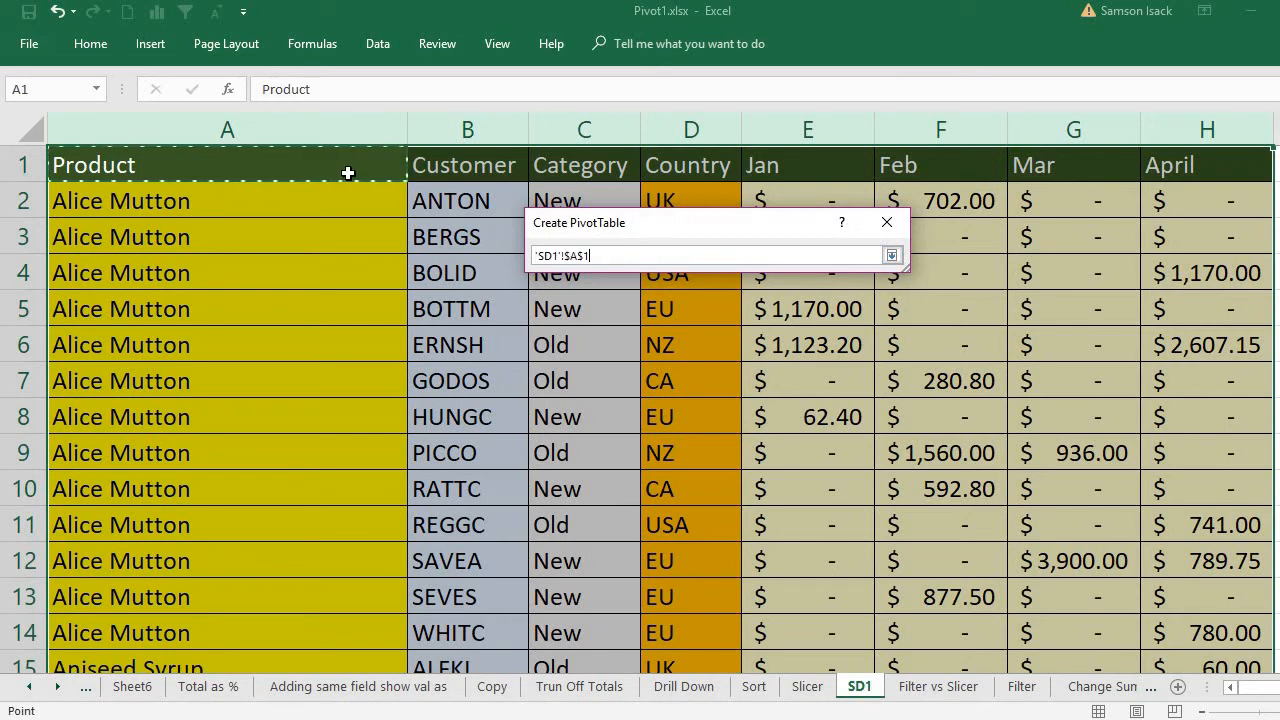
pyautogui.moveTo(348, 173); pyautogui.dragTo(1190, 134)
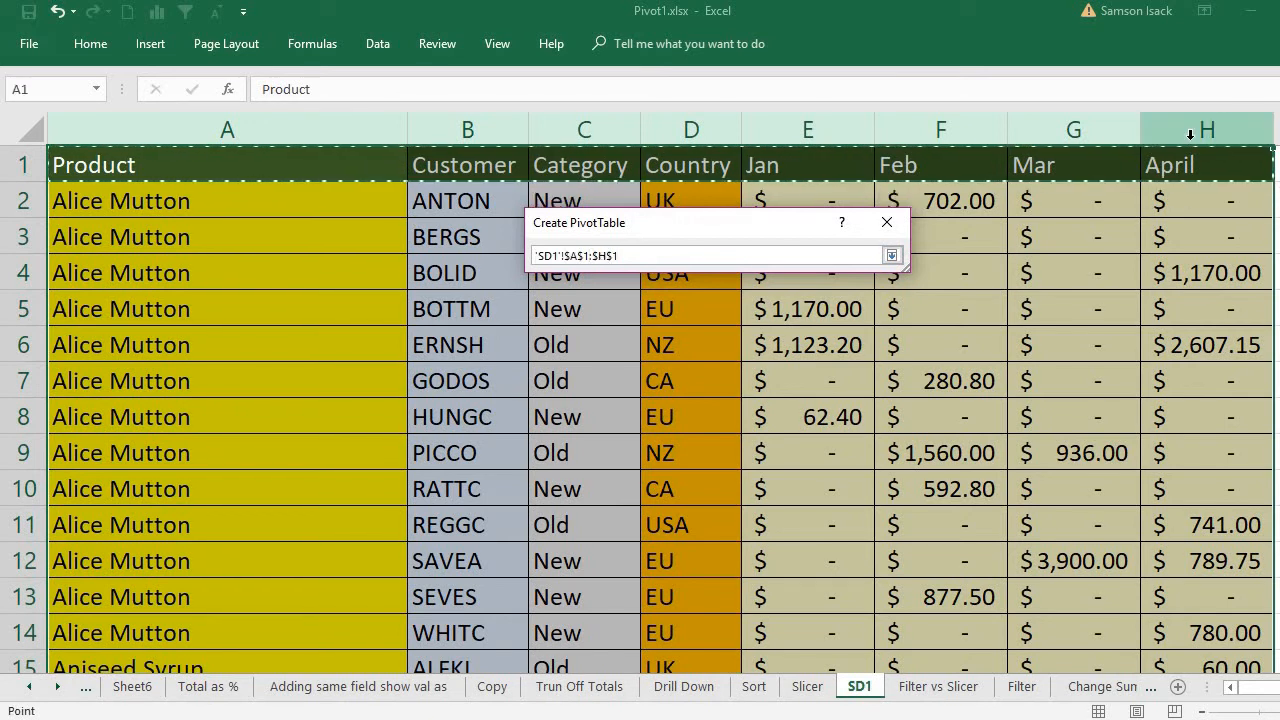
pyautogui.hotkey('ctrl', 'shift', 'Down')
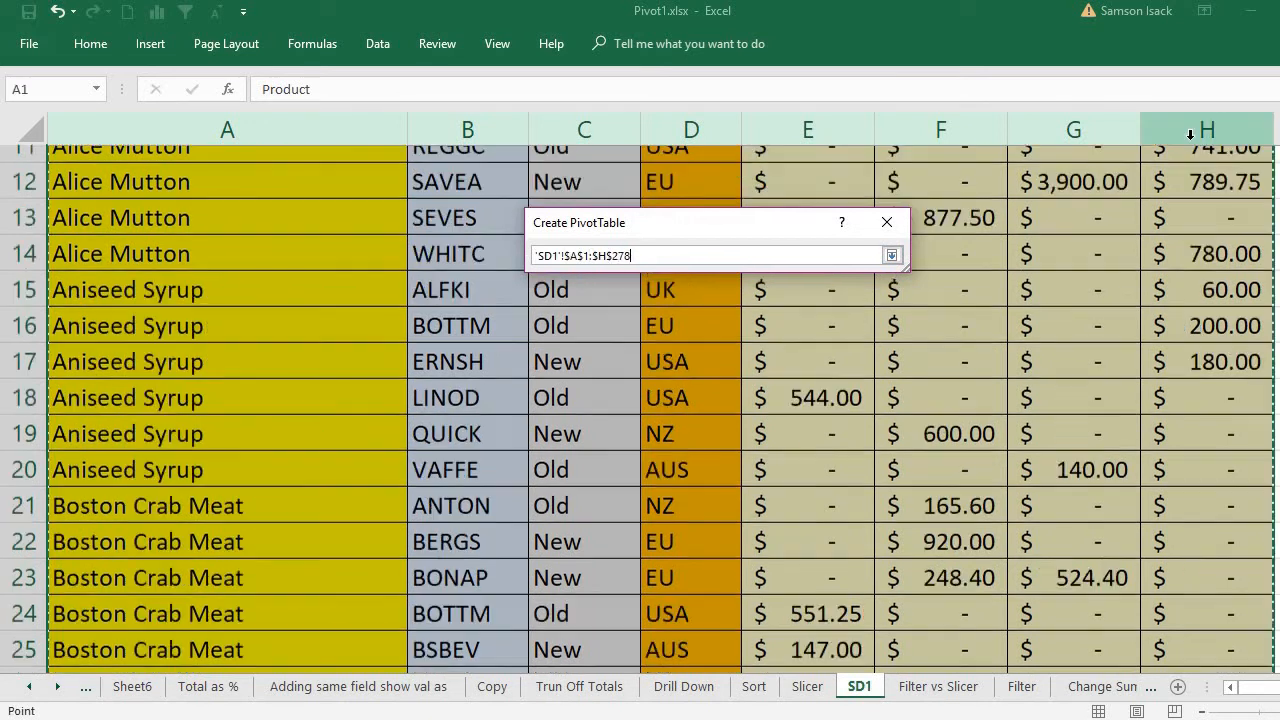
pyautogui.click(891, 255)
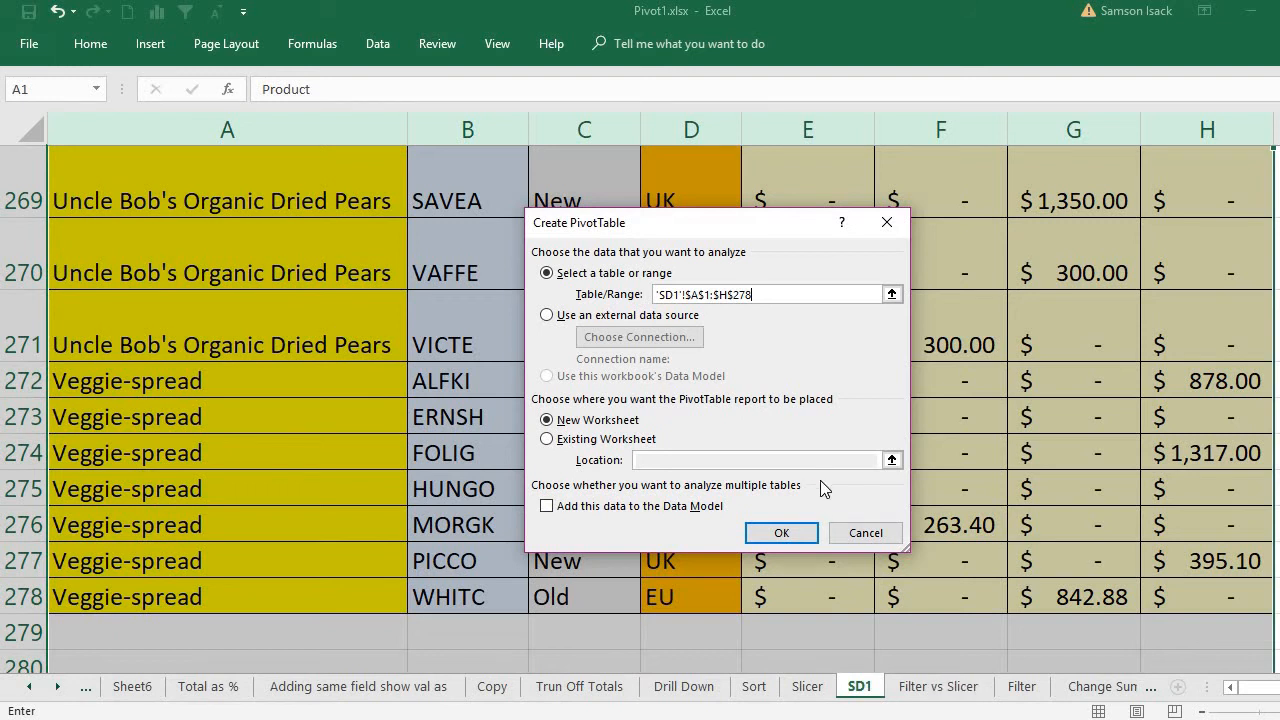
# Place the PivotTable on the existing Filter vs Slicer worksheet at cell A1 and create it
pyautogui.click(612, 443)
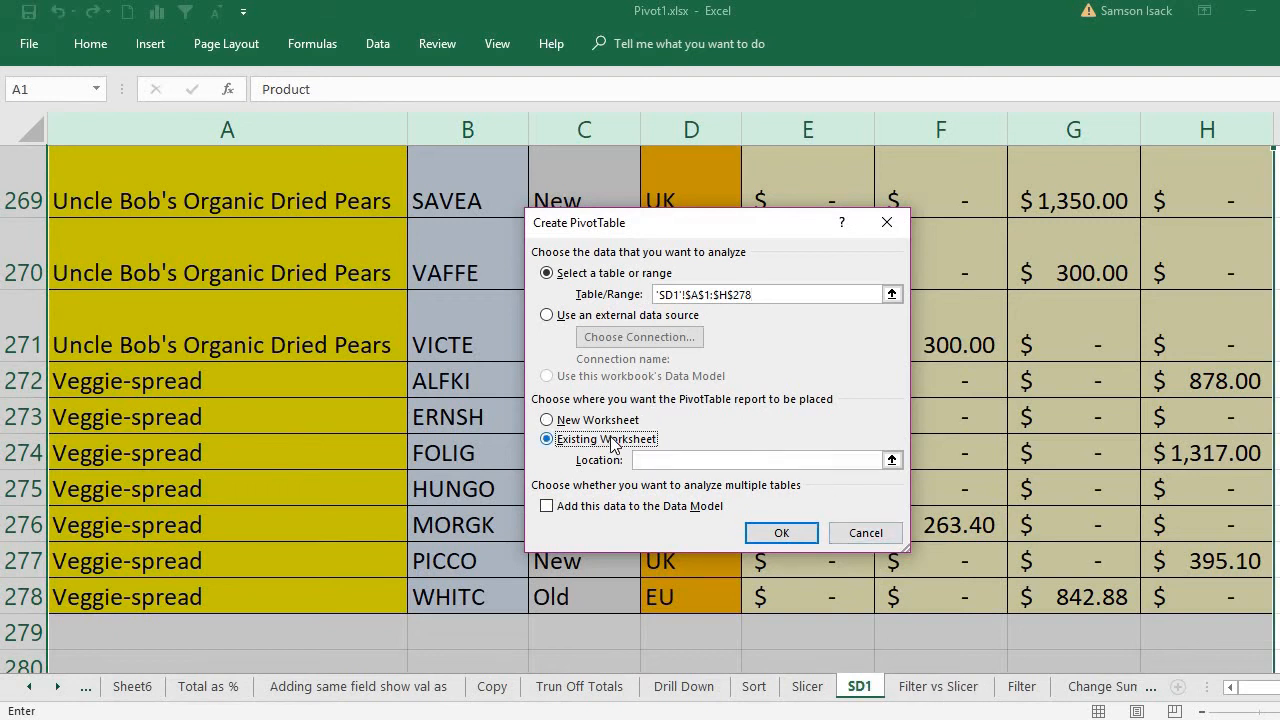
pyautogui.click(749, 461)
pyautogui.click(937, 690)
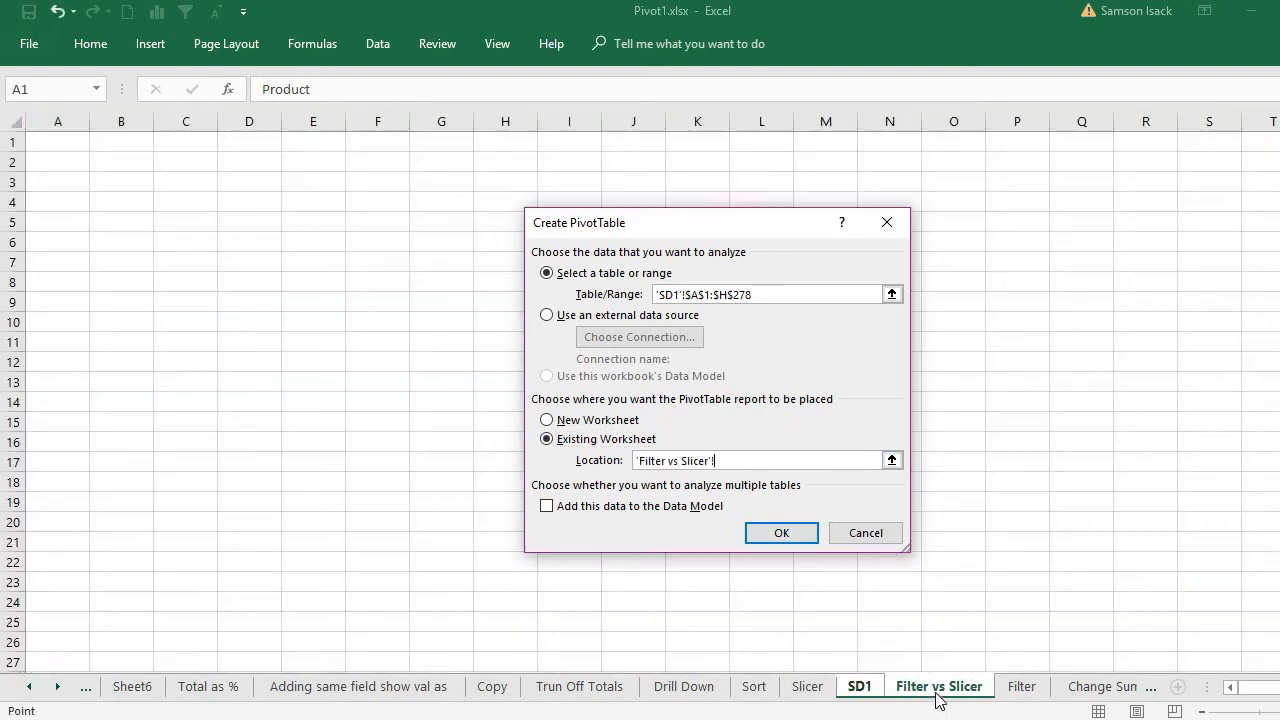
pyautogui.click(63, 146)
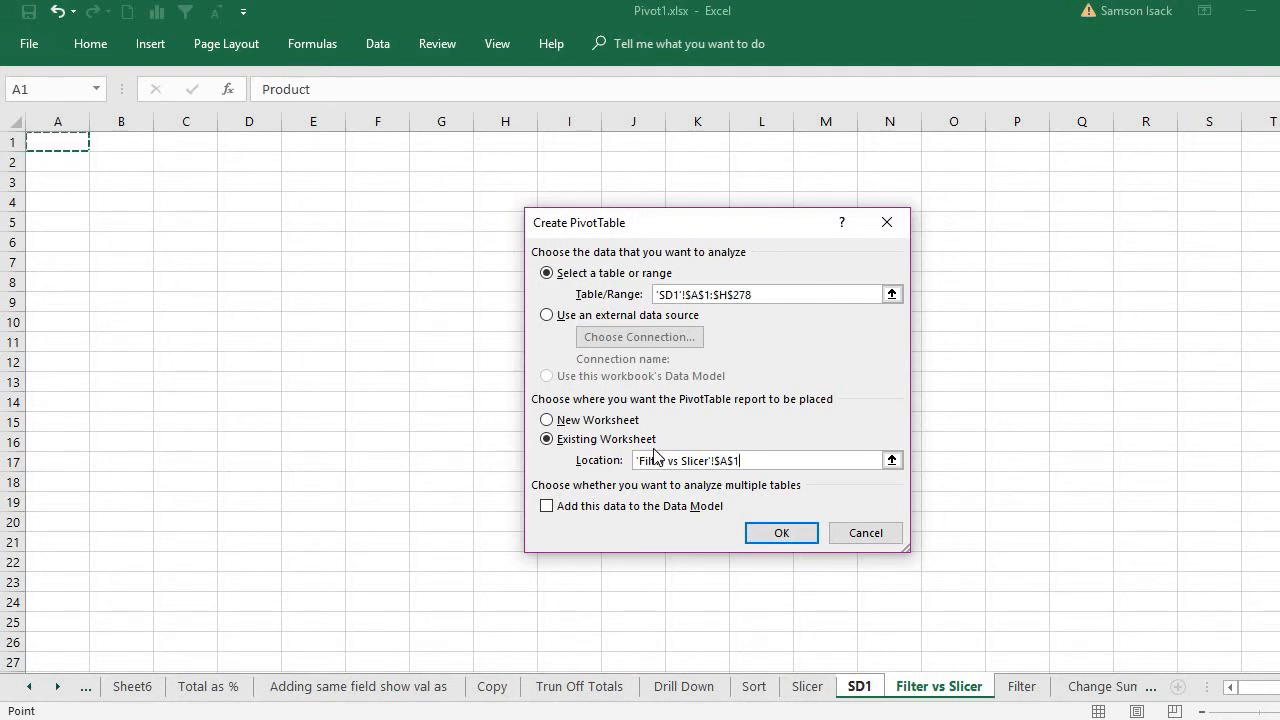
pyautogui.click(776, 540)
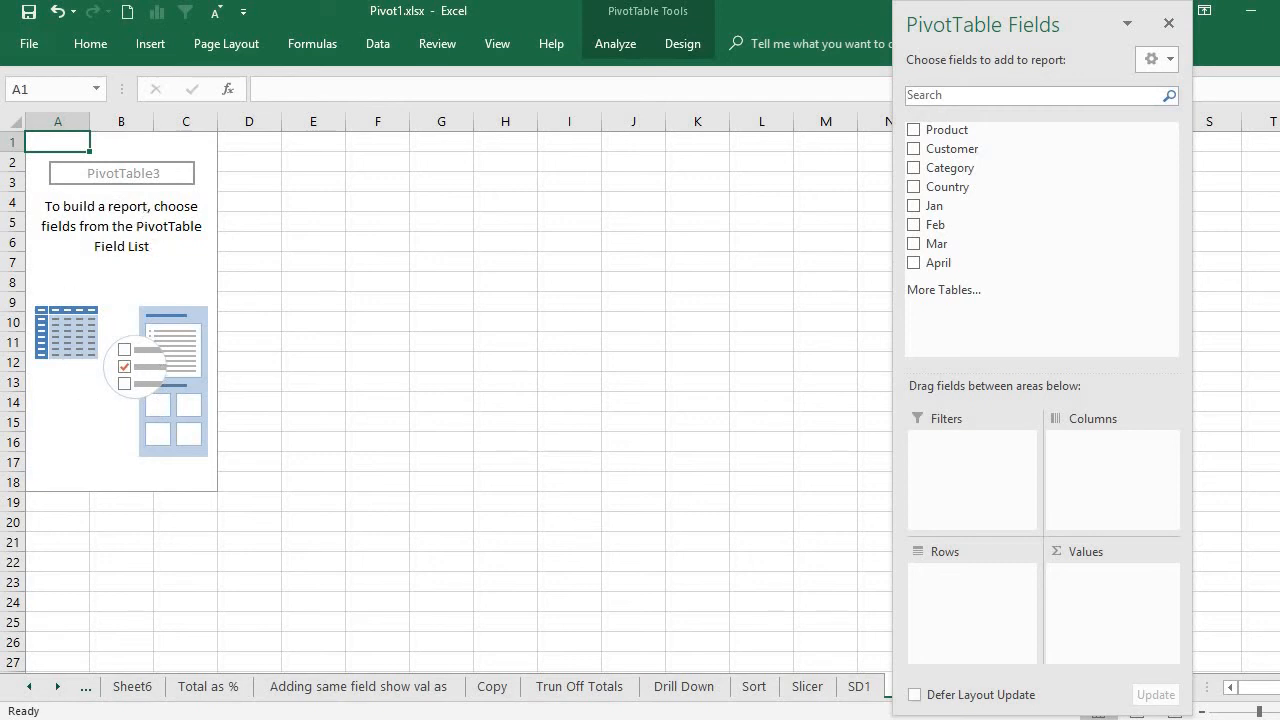
# Add the Product field to the PivotTable's Rows area
pyautogui.scroll(2, 456, 392)
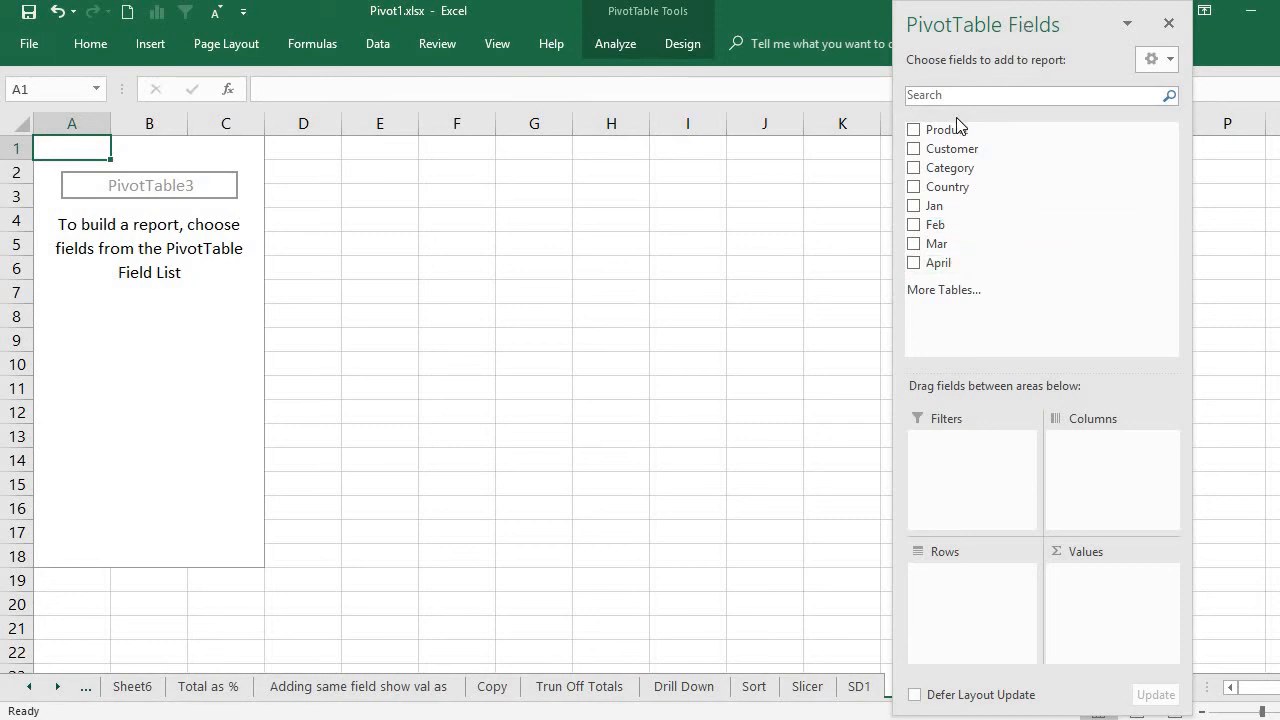
pyautogui.moveTo(950, 130); pyautogui.dragTo(948, 173)
pyautogui.click(1091, 486)
pyautogui.click(983, 599)
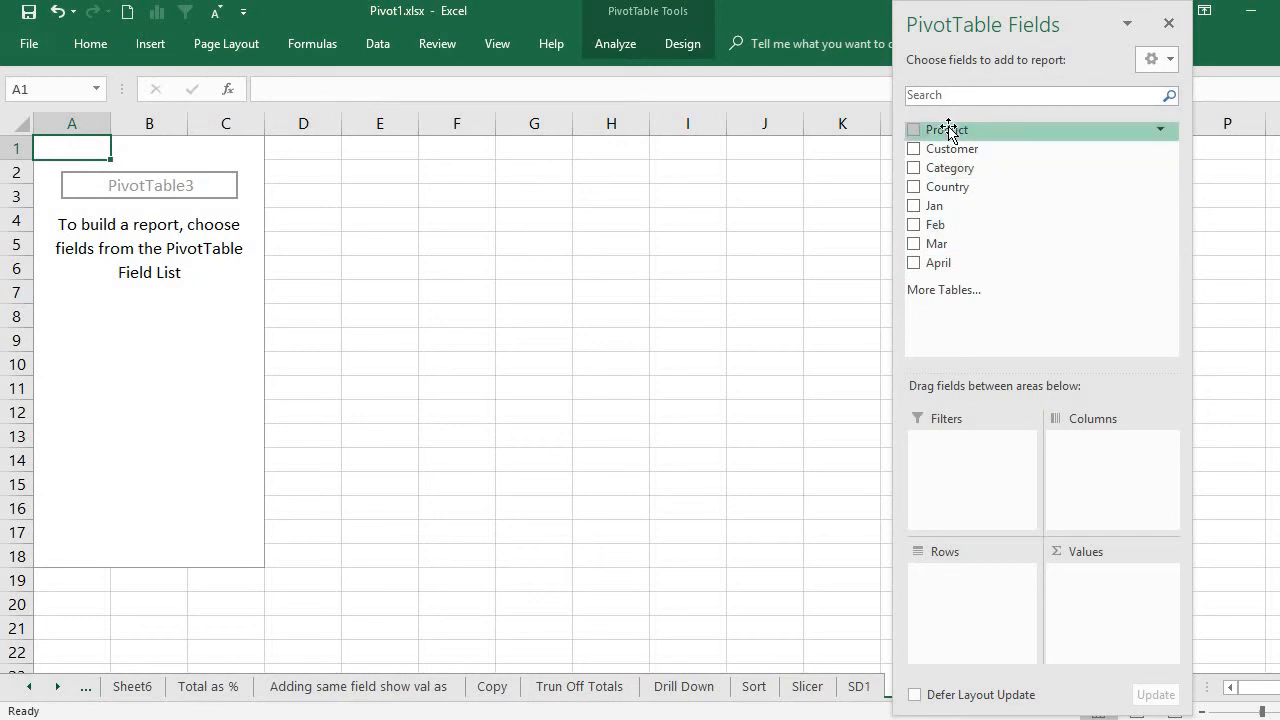
pyautogui.moveTo(948, 130); pyautogui.dragTo(977, 610)
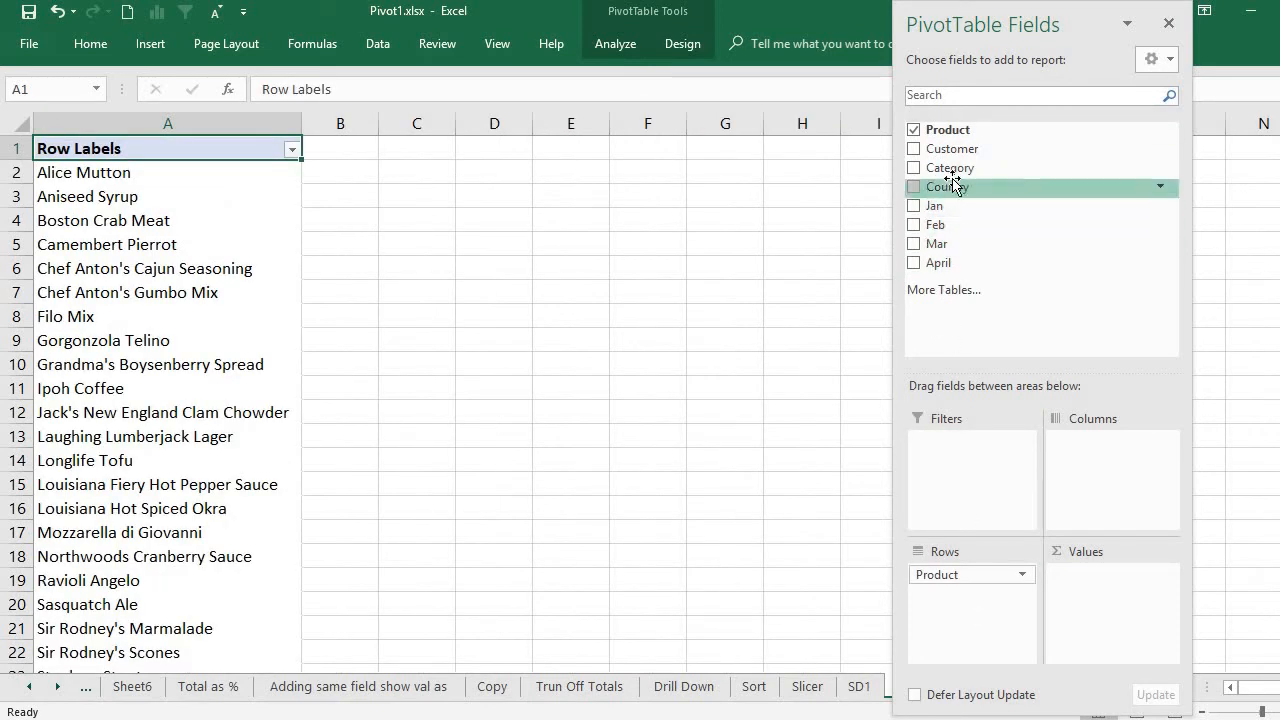
# Add the Category field to the Columns area and check its New and Old column headings
pyautogui.moveTo(955, 168); pyautogui.dragTo(1125, 490)
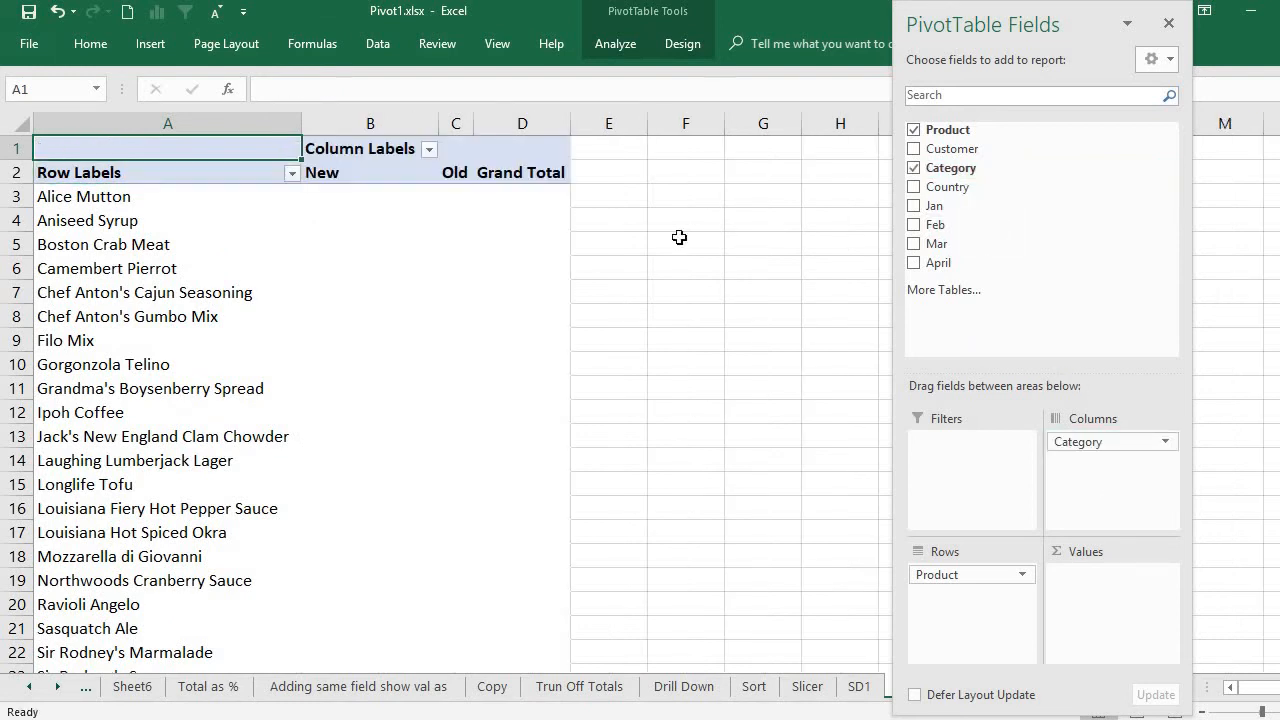
pyautogui.click(382, 176)
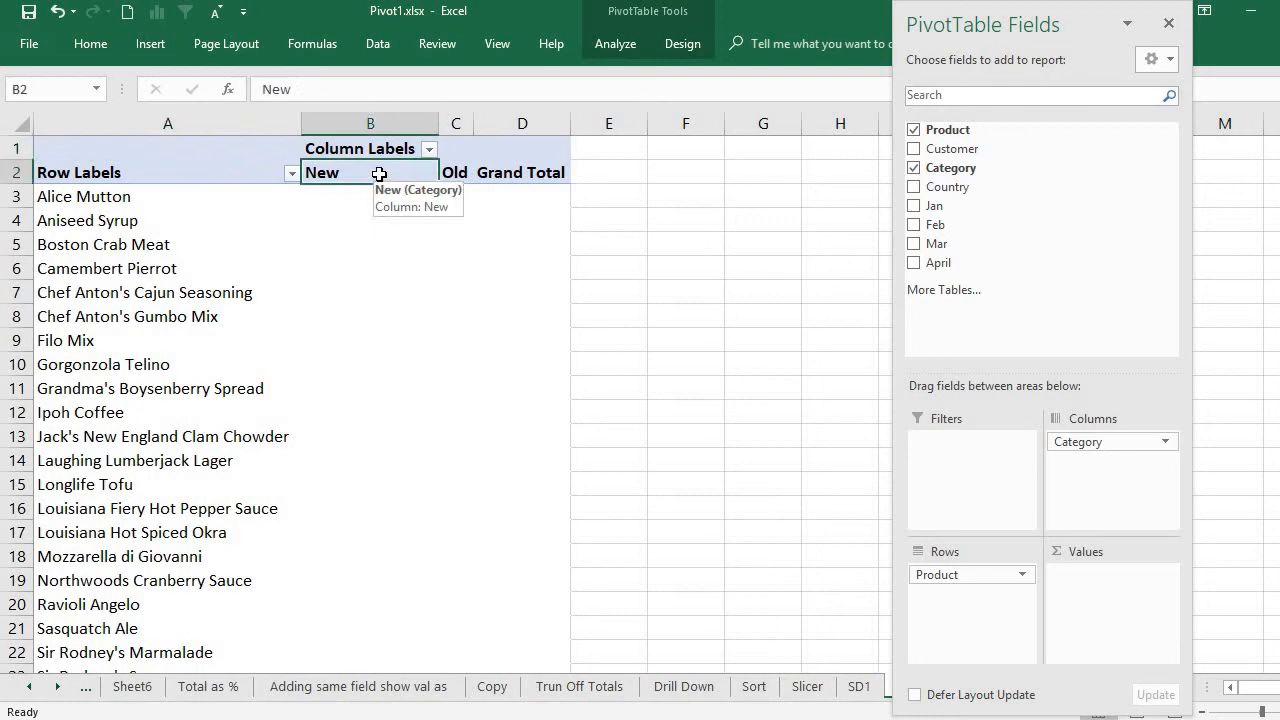
pyautogui.click(463, 174)
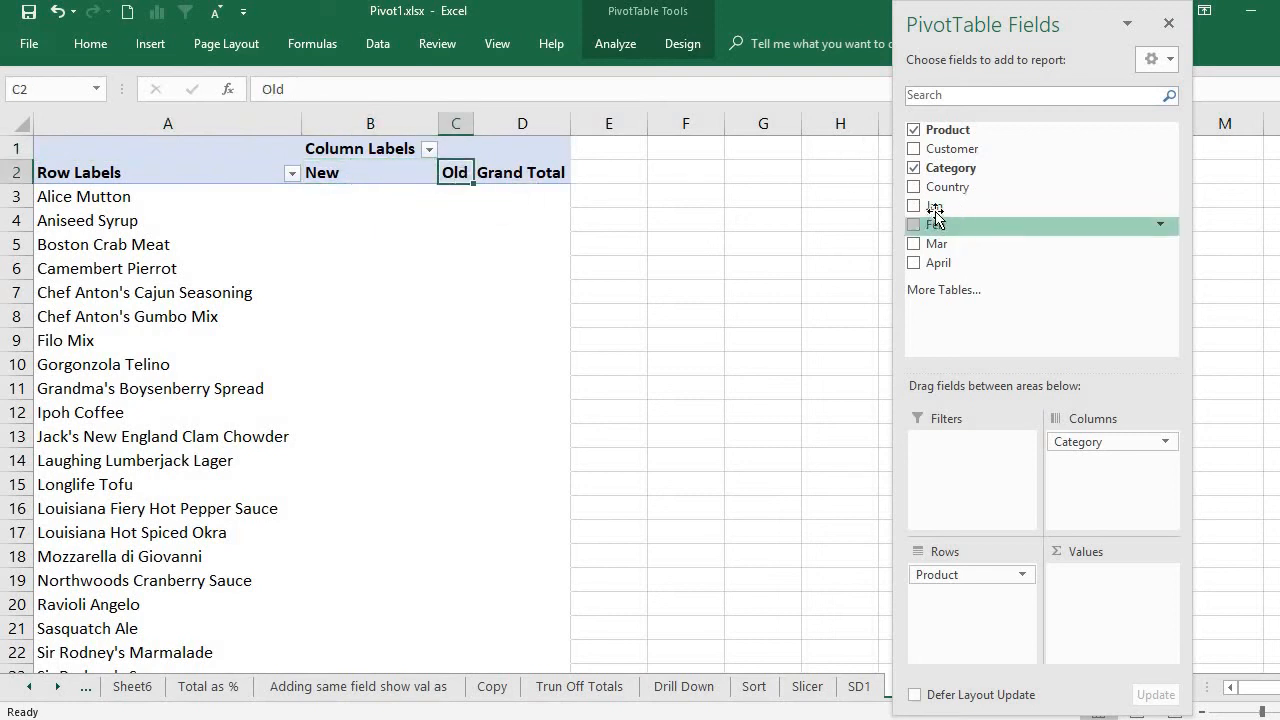
# Add the Jan field to the Values area to sum the January sales
pyautogui.moveTo(935, 212); pyautogui.dragTo(1092, 602)
pyautogui.moveTo(1090, 598); pyautogui.dragTo(1091, 599)
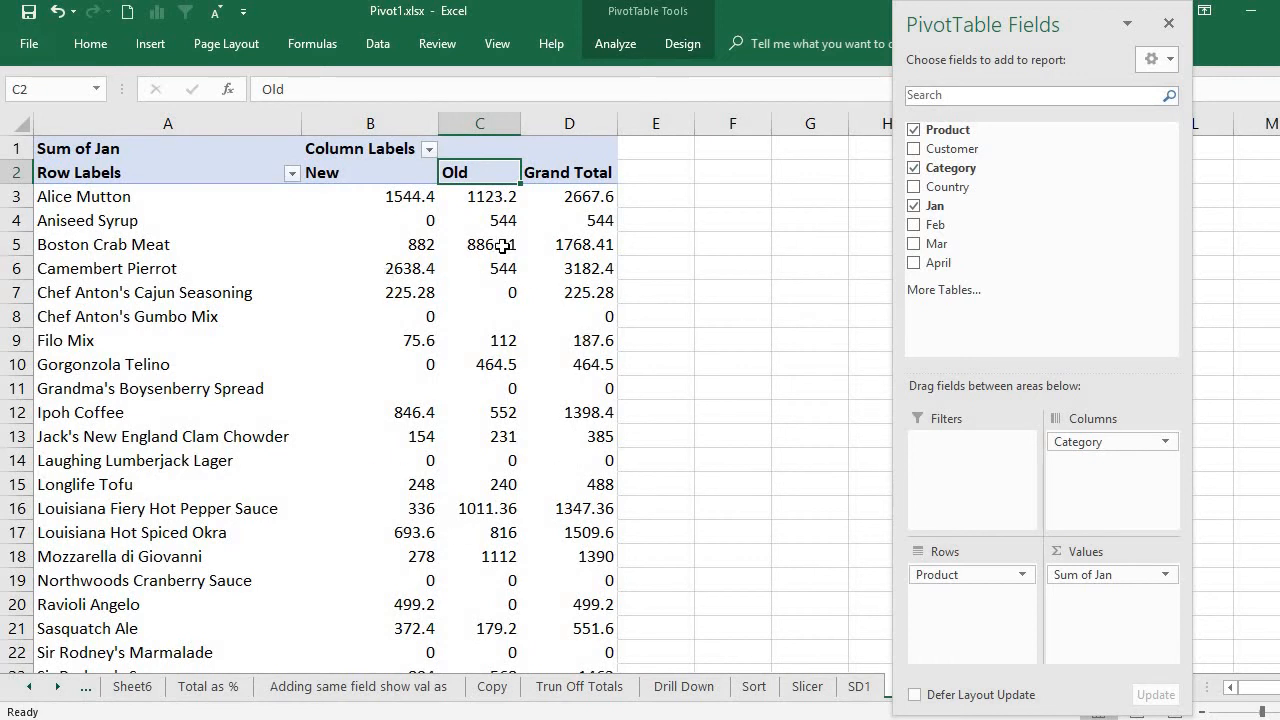
pyautogui.moveTo(545, 459)
# Rename the Row Labels heading in cell A2 to Product
pyautogui.doubleClick(163, 172)
pyautogui.moveTo(163, 172); pyautogui.dragTo(2, 170)
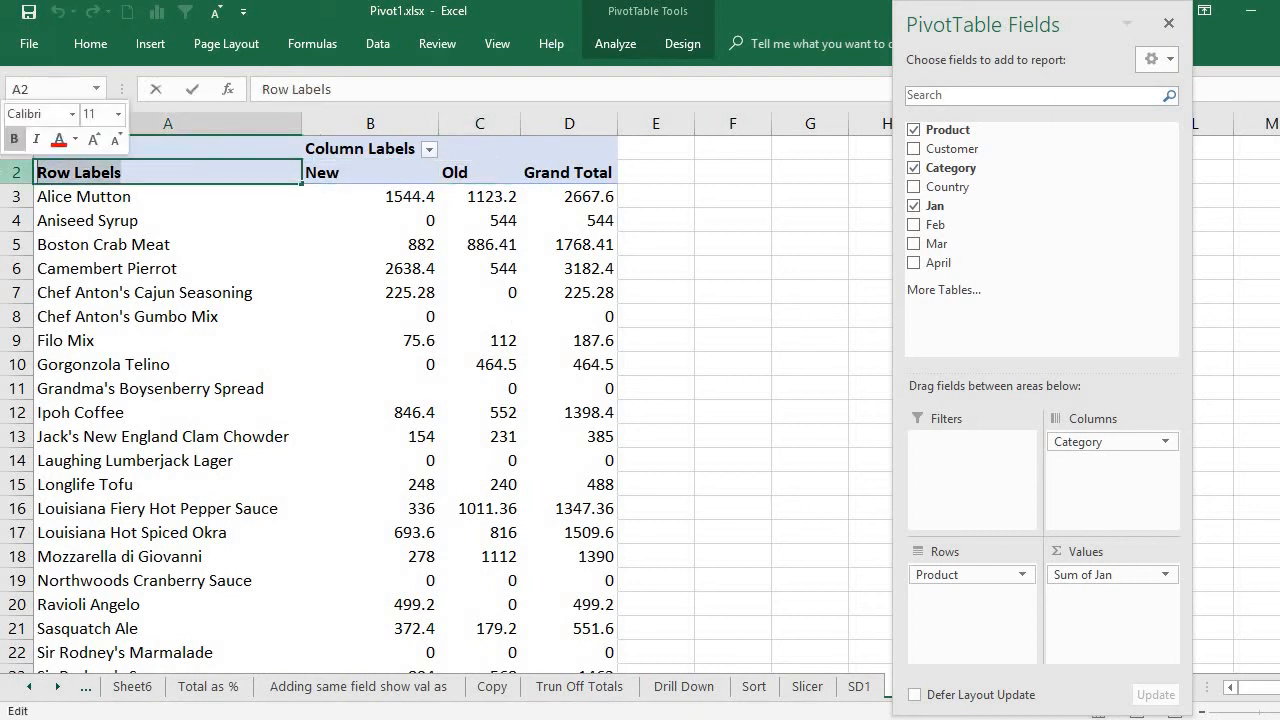
pyautogui.write('Pr')
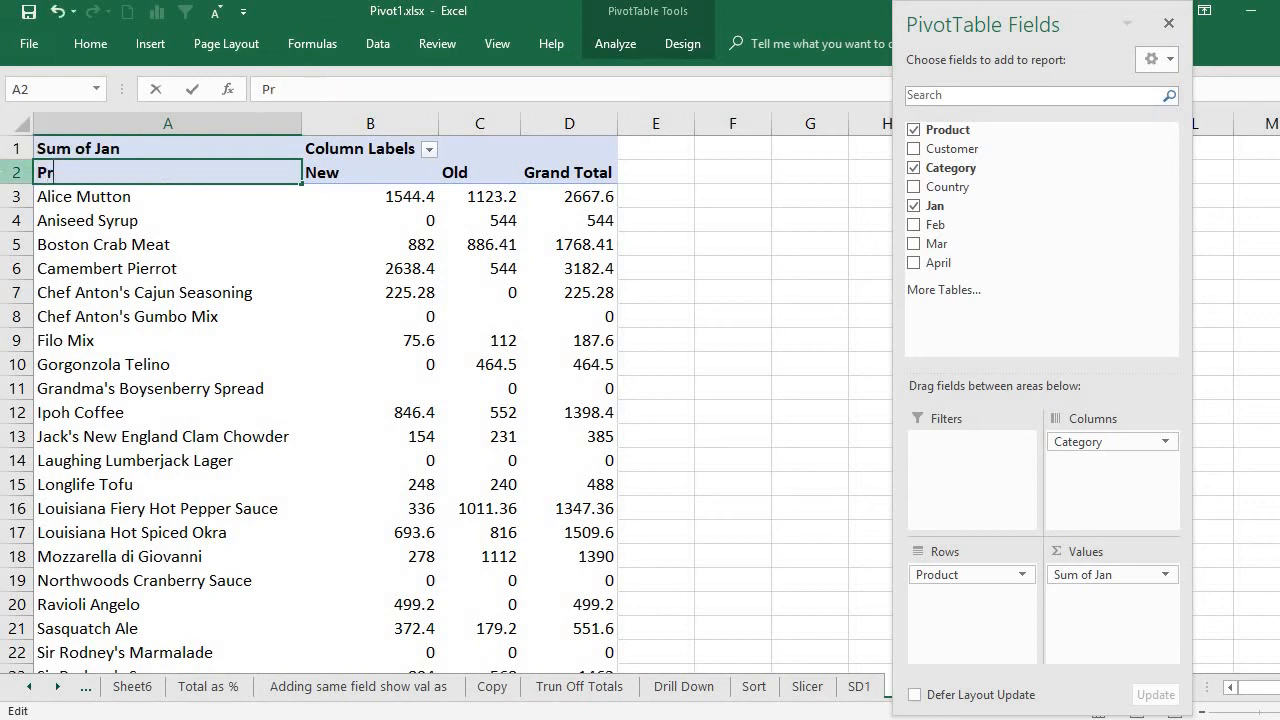
pyautogui.write('oduct')
pyautogui.click(342, 146)
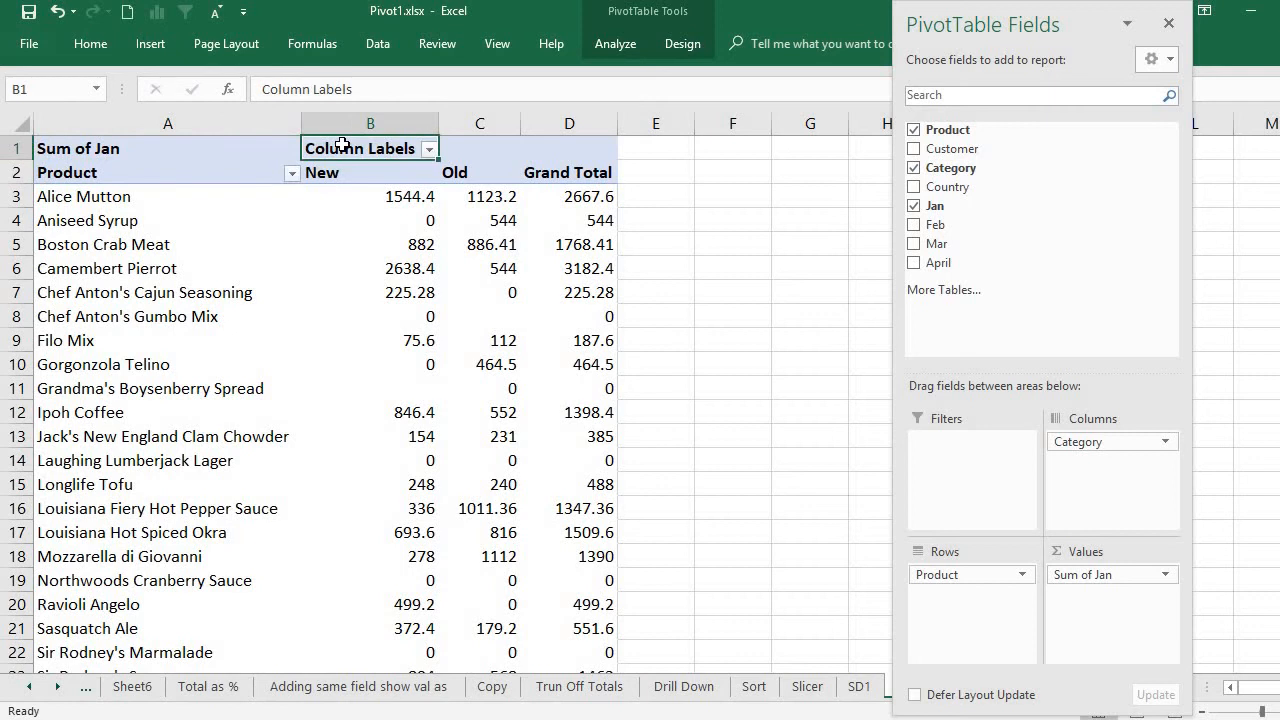
# Rename the Column Labels heading in cell B1 to Category
pyautogui.doubleClick(414, 149)
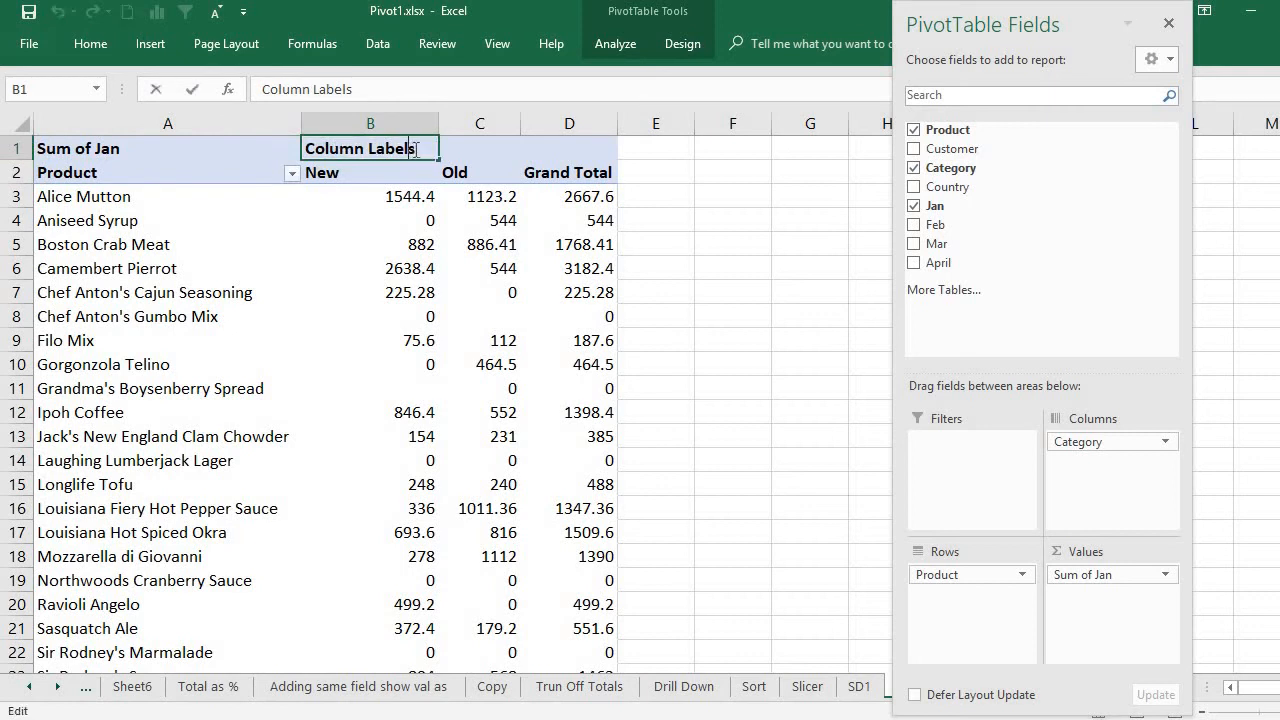
pyautogui.moveTo(414, 149); pyautogui.dragTo(236, 121)
pyautogui.write('Ca')
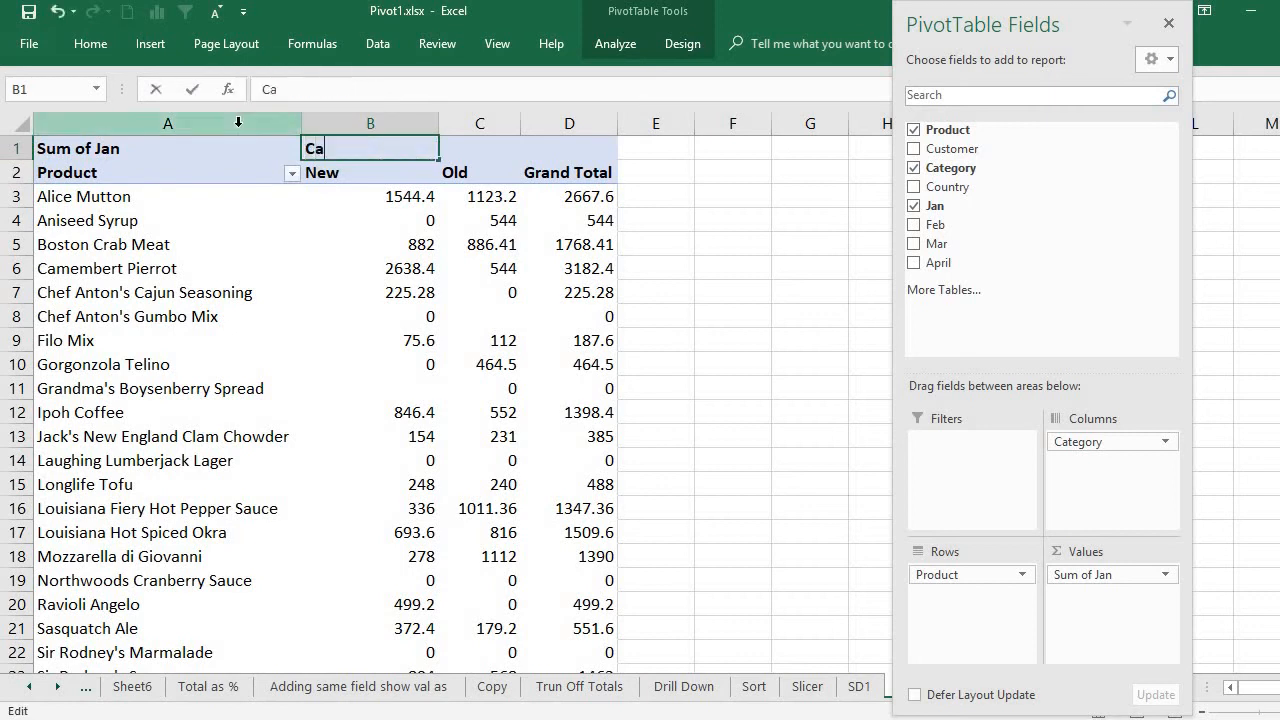
pyautogui.write('tegory')
pyautogui.click(363, 212)
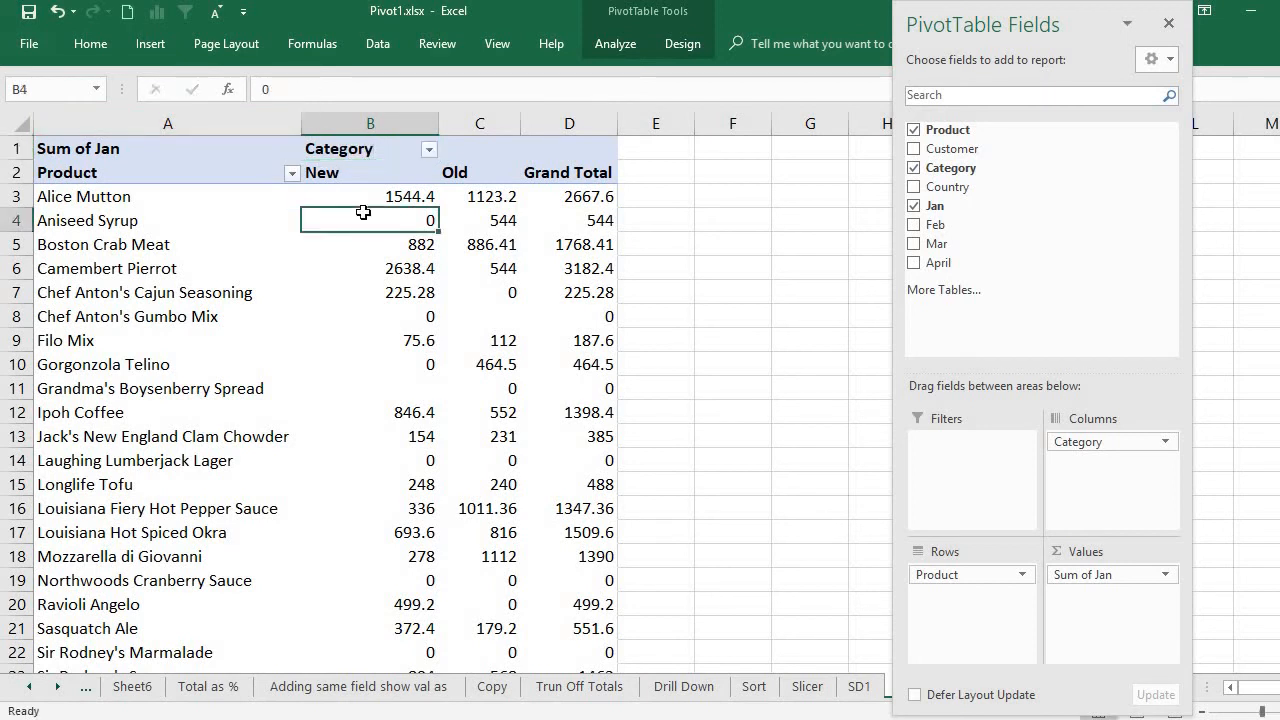
# Examine the Product heading's filter list and the products it offers from first to last
pyautogui.click(213, 151)
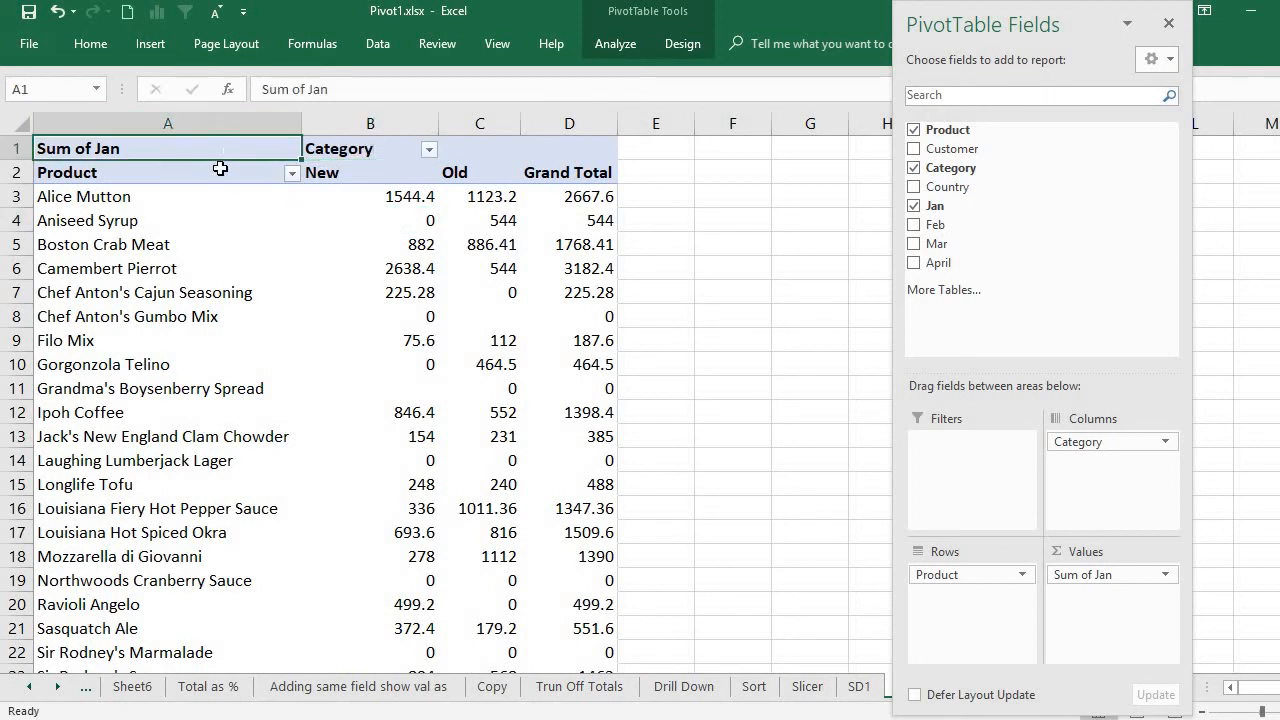
pyautogui.click(222, 176)
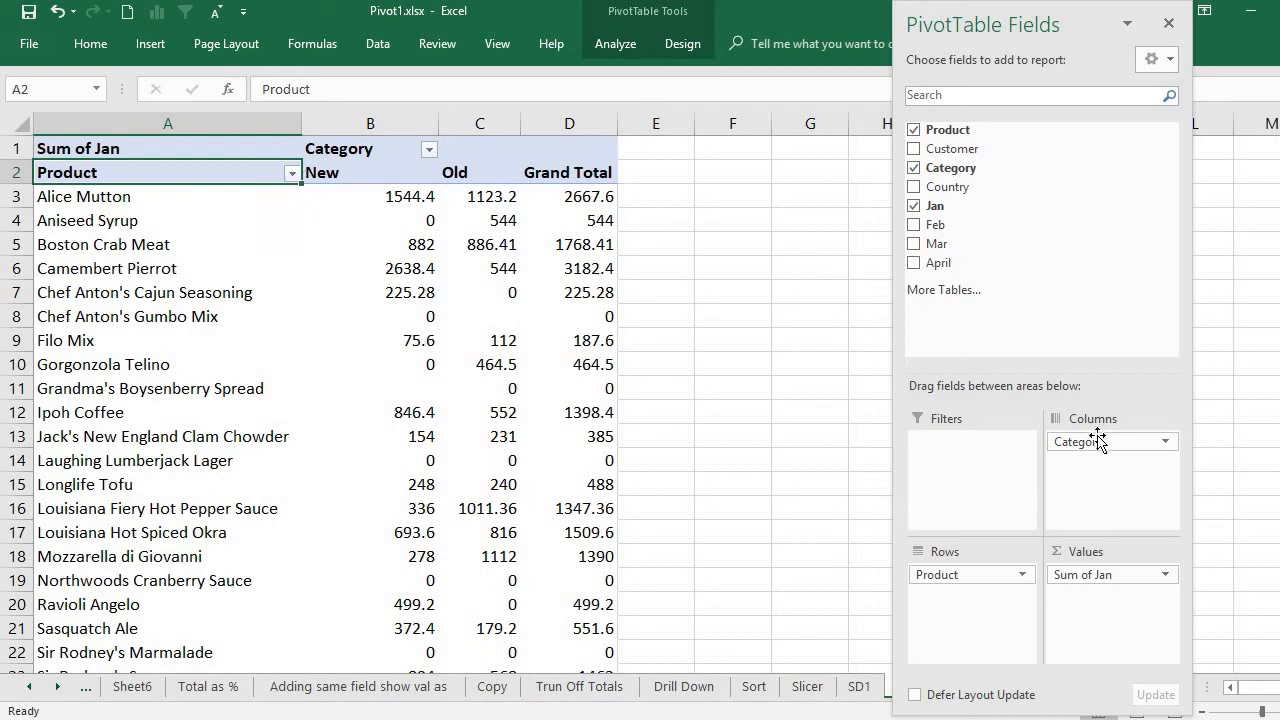
pyautogui.click(292, 174)
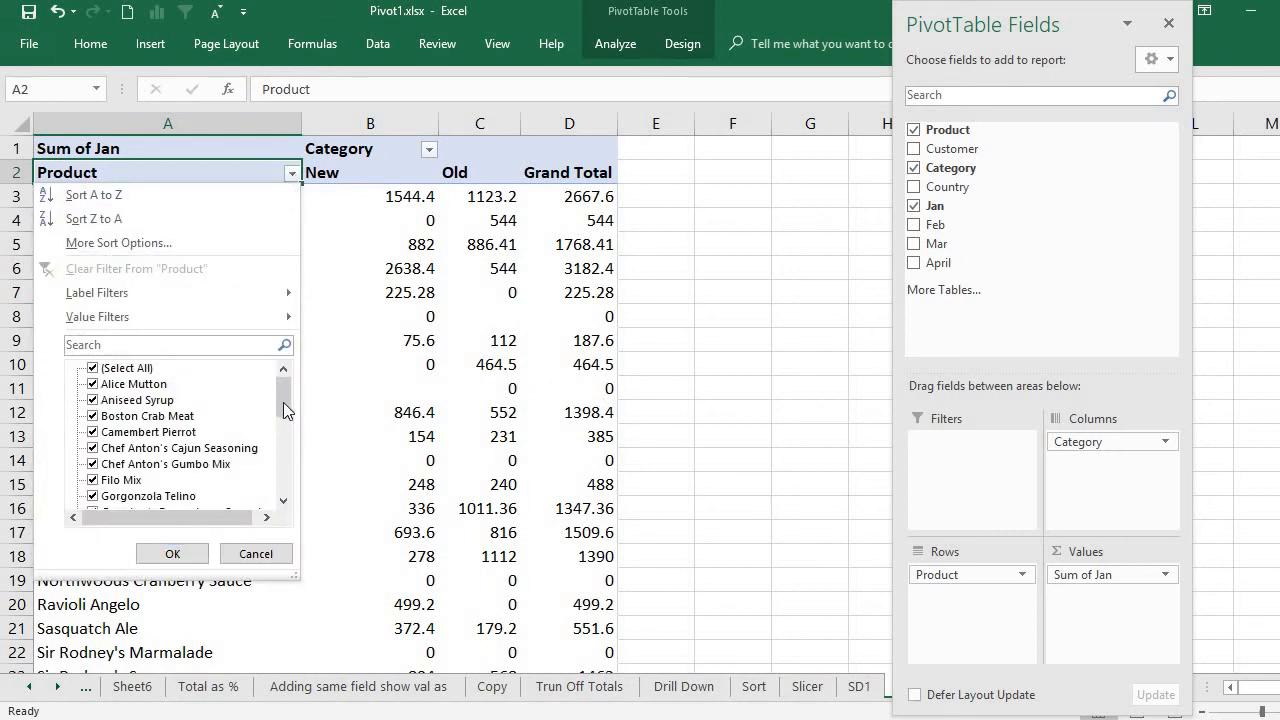
pyautogui.moveTo(283, 402); pyautogui.dragTo(301, 502)
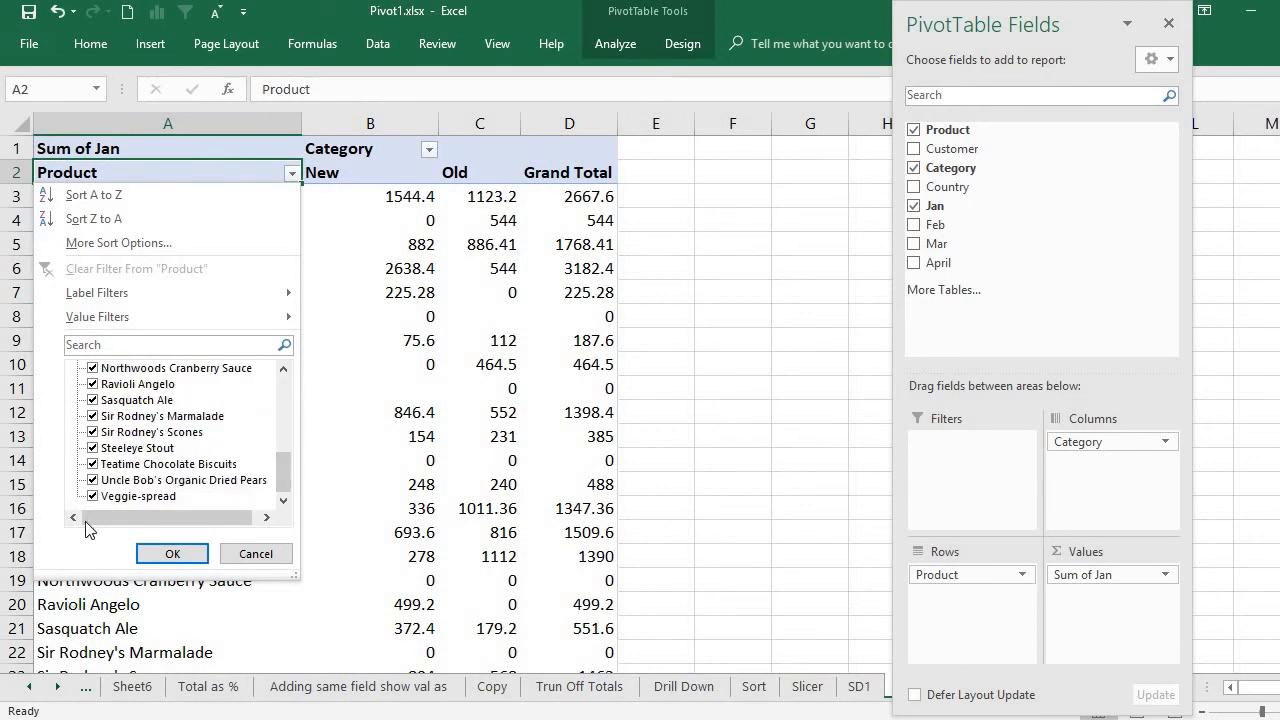
pyautogui.moveTo(284, 469); pyautogui.dragTo(284, 394)
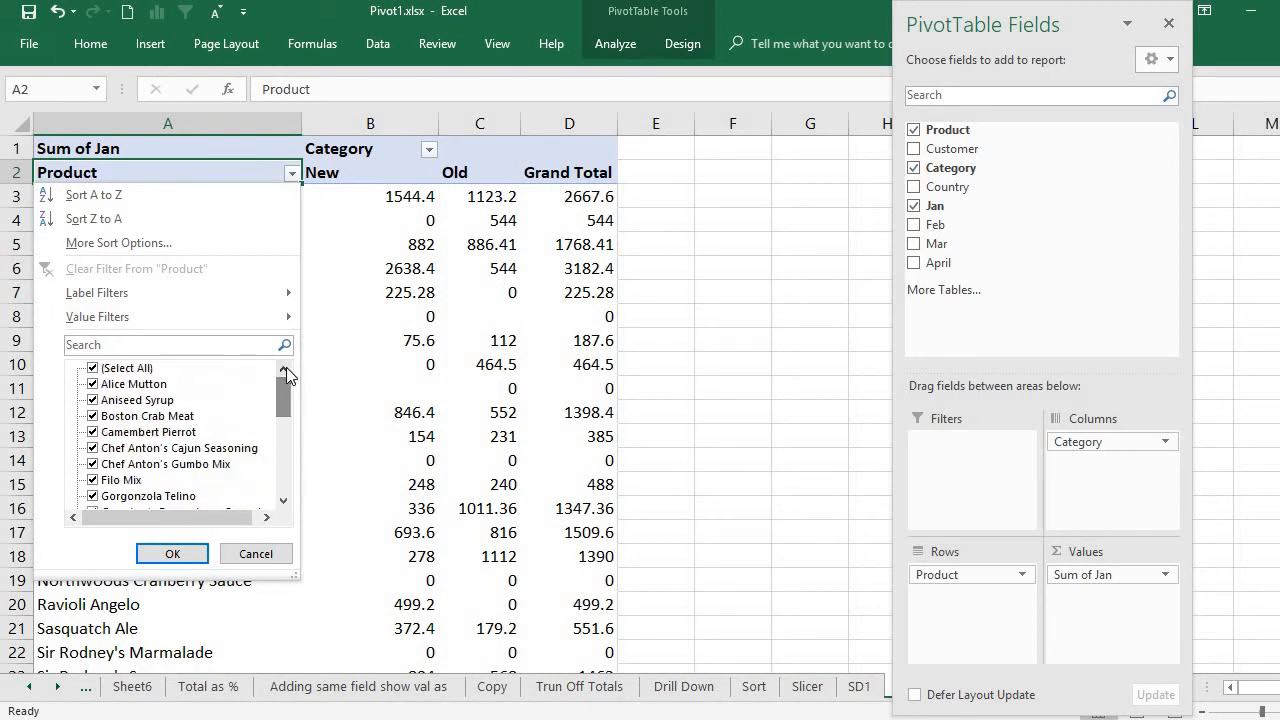
pyautogui.click(293, 176)
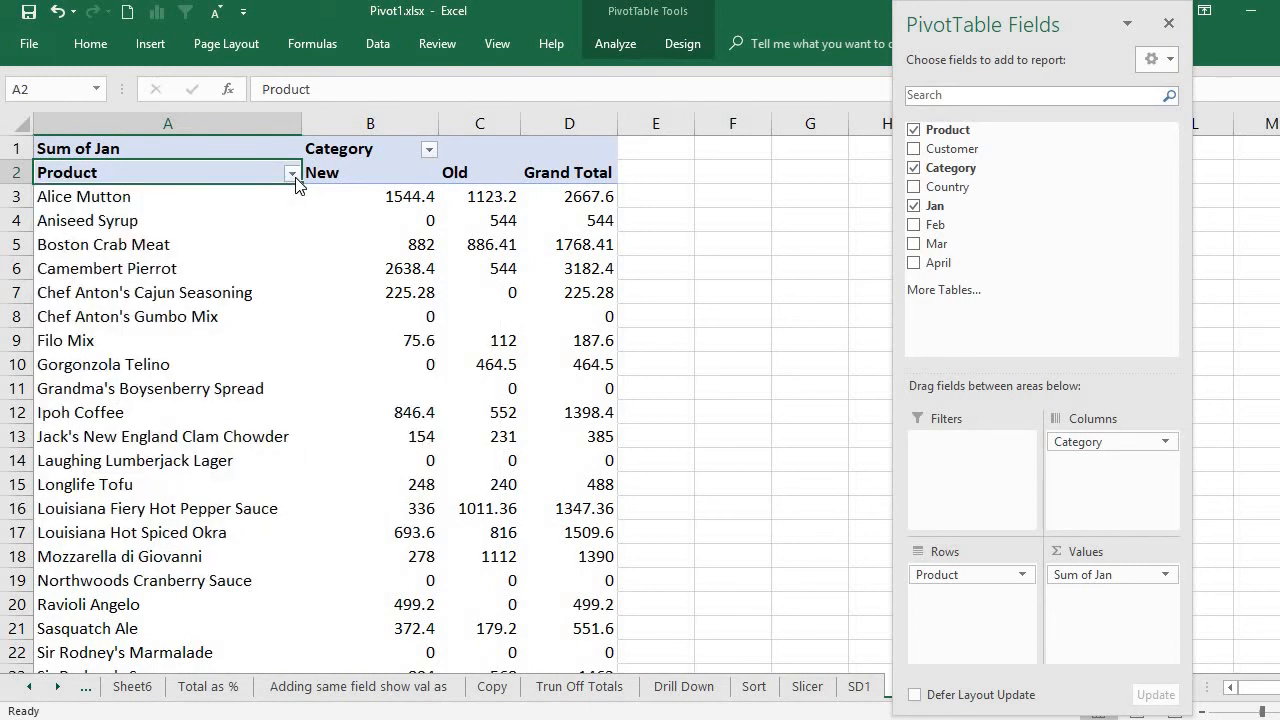
pyautogui.click(293, 176)
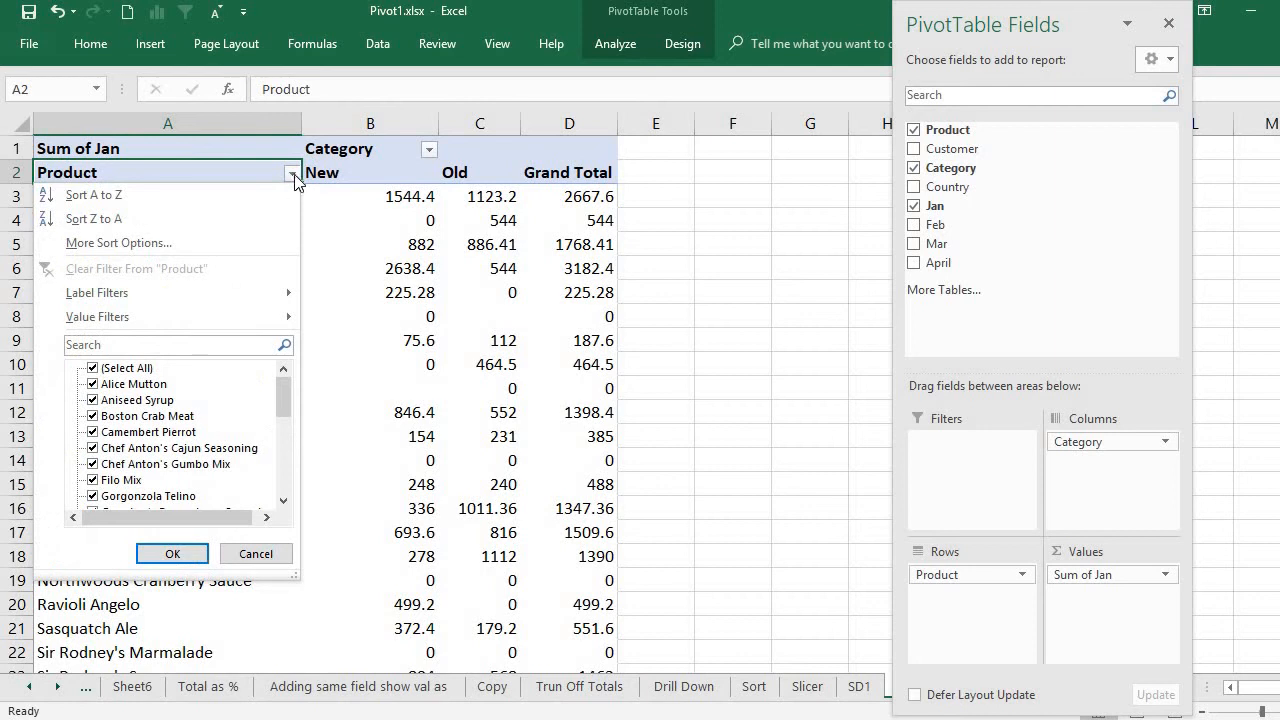
pyautogui.click(294, 176)
# Filter the Product rows to only Alice Mutton and Aniseed Syrup
pyautogui.click(293, 176)
pyautogui.moveTo(283, 400)
pyautogui.mouseDown()
pyautogui.moveTo(284, 495)
pyautogui.moveTo(283, 377)
pyautogui.mouseUp()
pyautogui.click(94, 368)
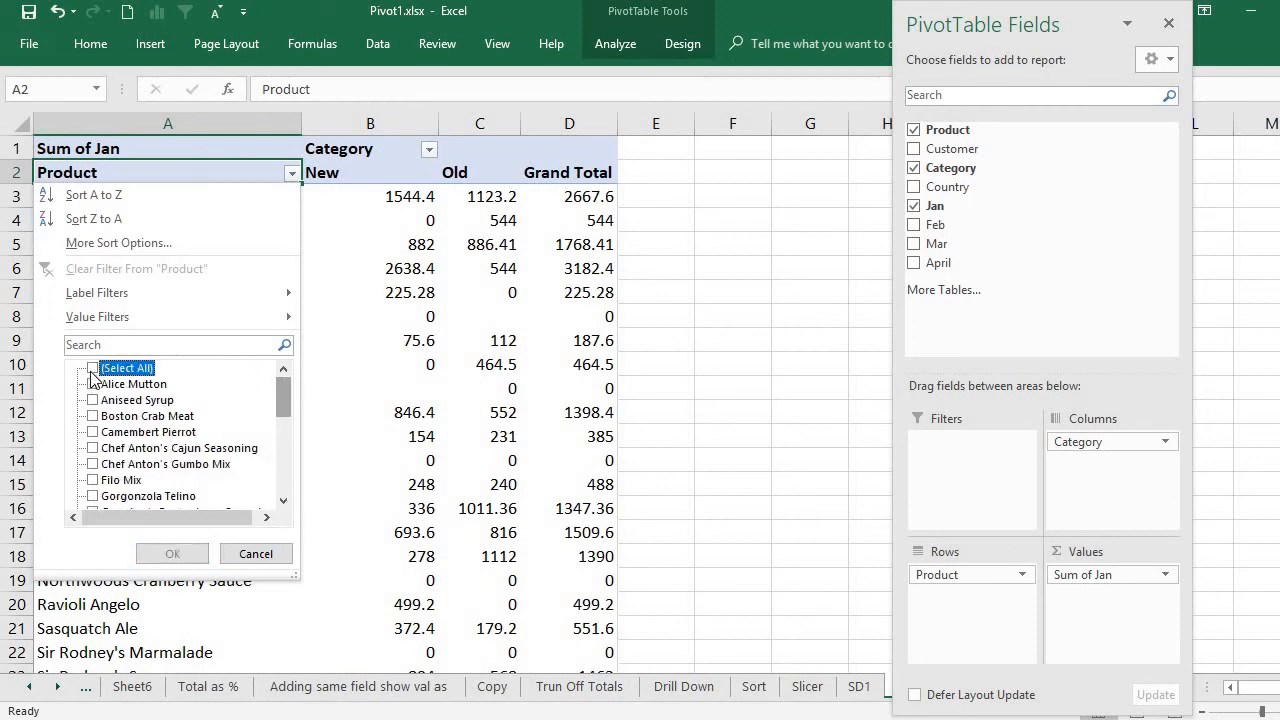
pyautogui.click(93, 384)
pyautogui.click(93, 400)
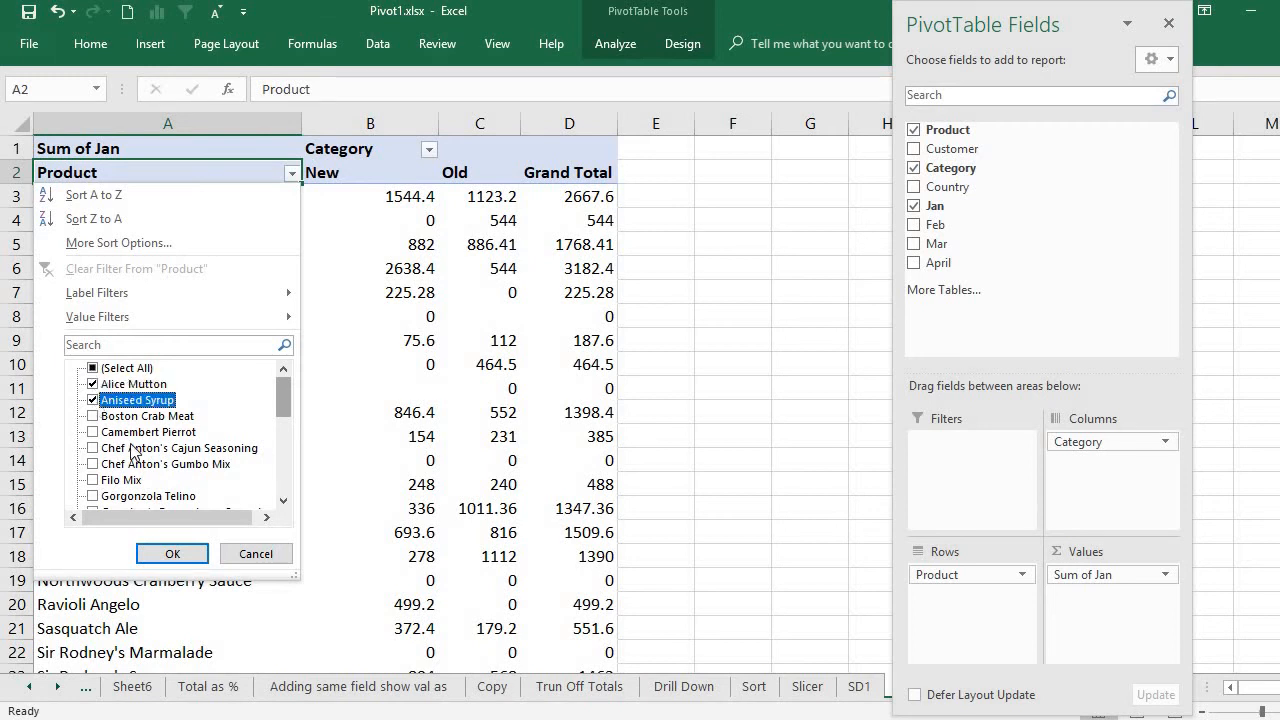
pyautogui.click(184, 553)
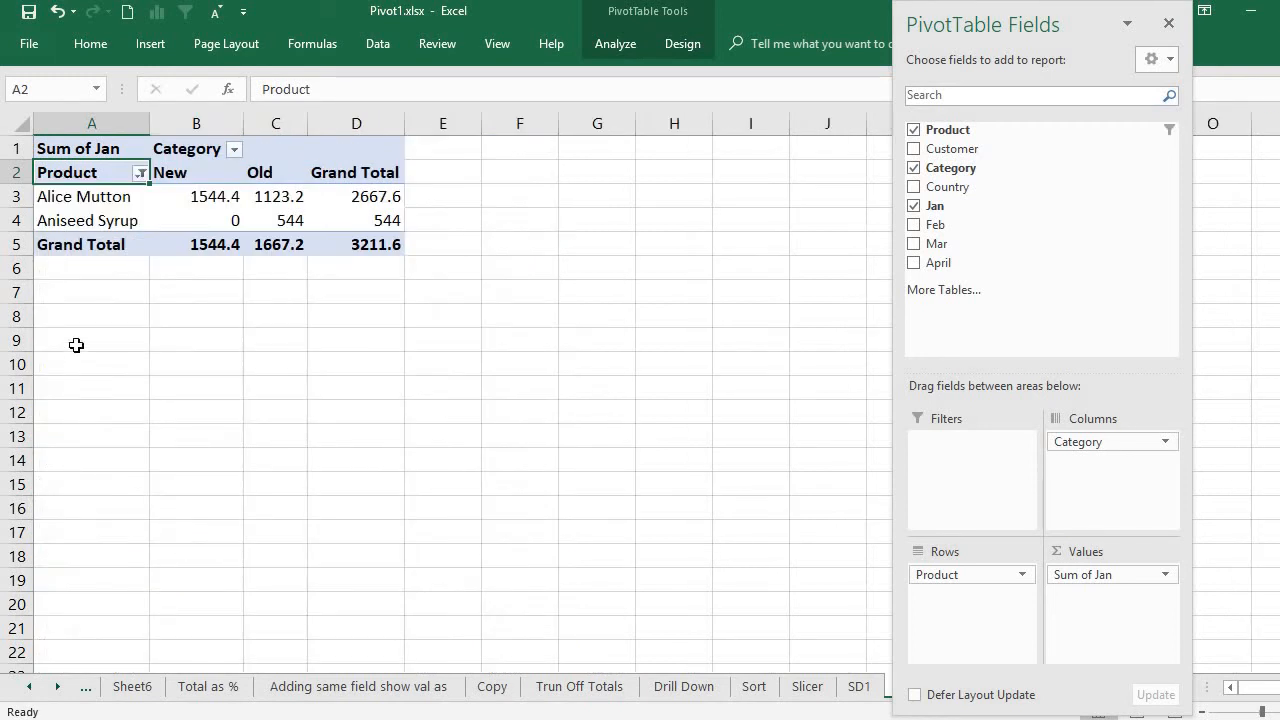
pyautogui.click(140, 174)
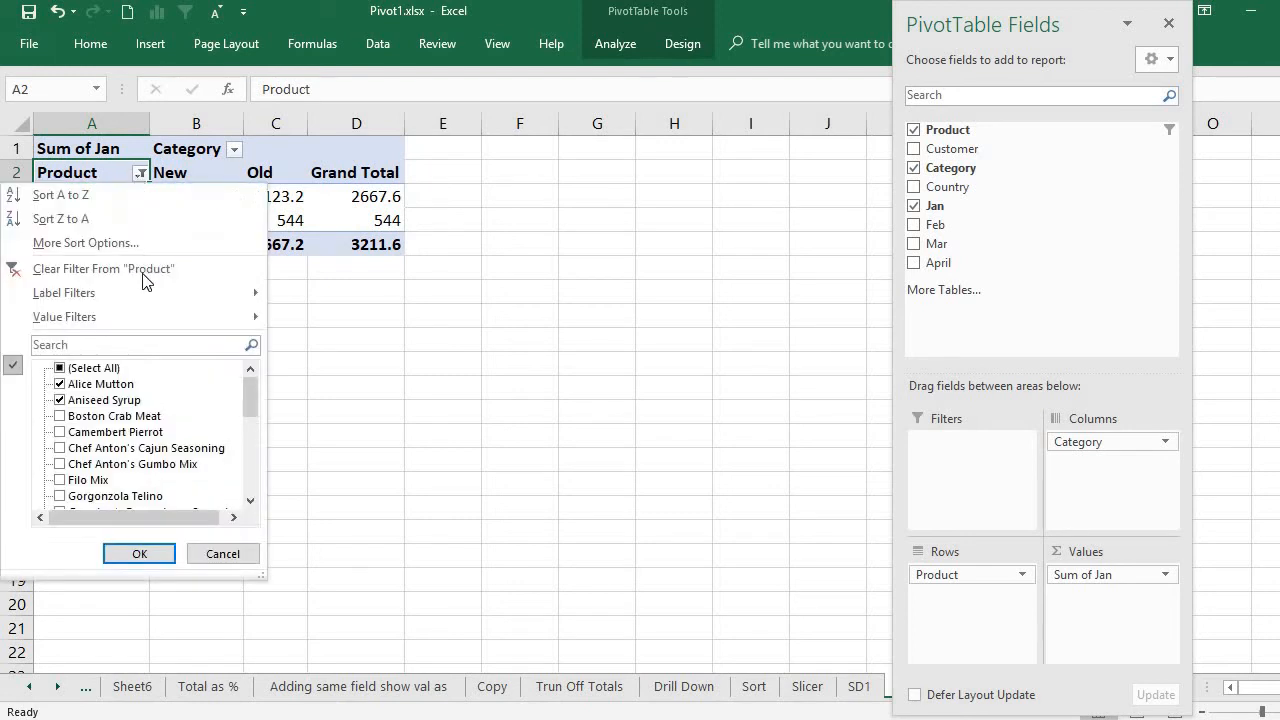
pyautogui.click(61, 369)
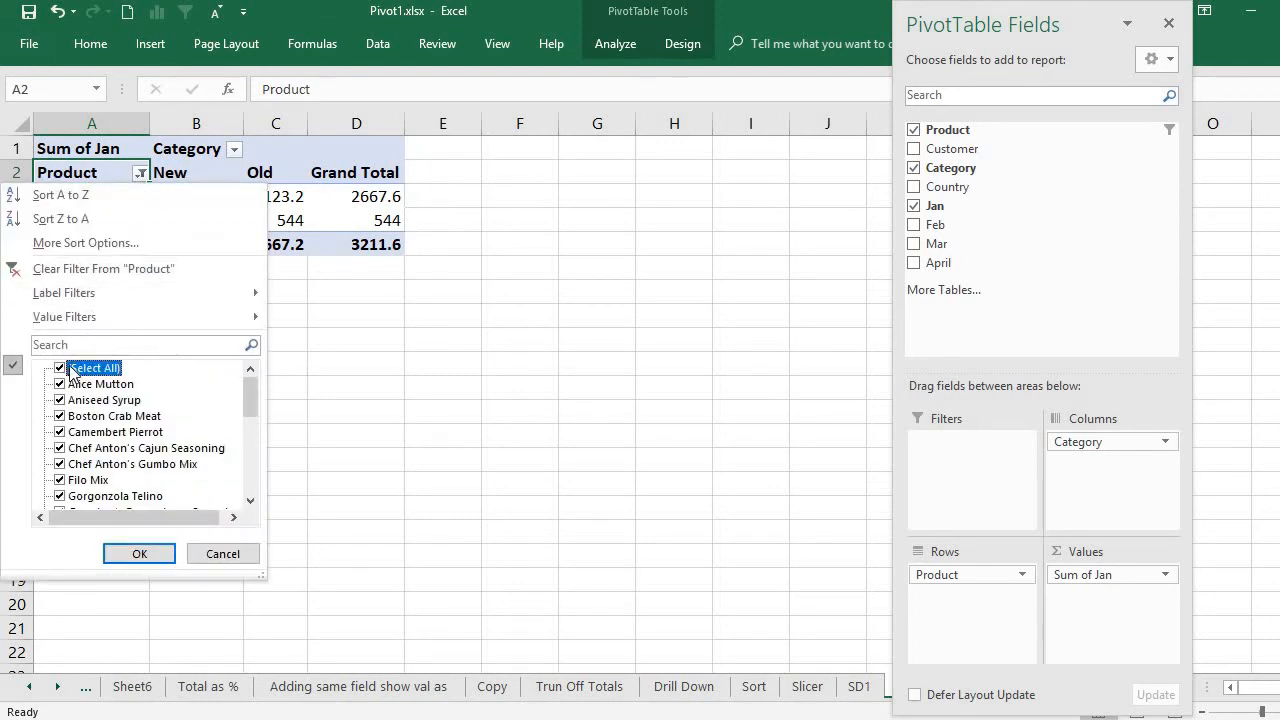
pyautogui.click(240, 149)
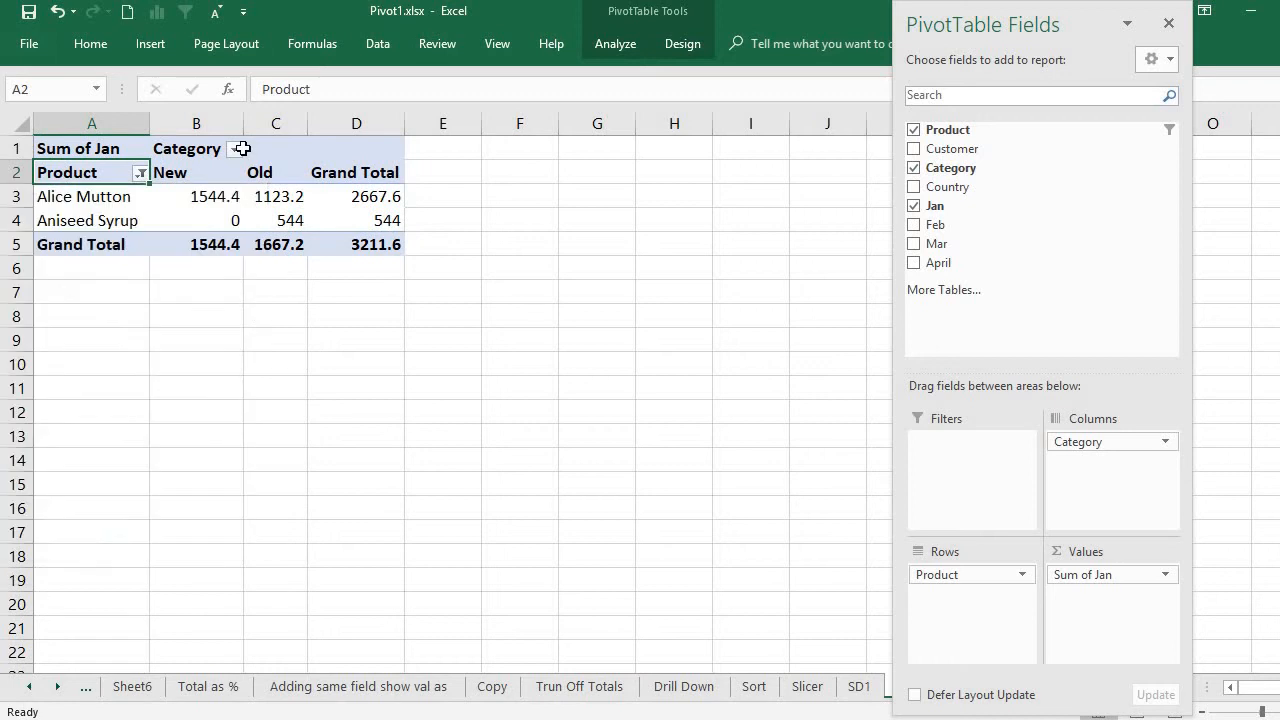
# Filter the Category columns to exclude New and keep only Old
pyautogui.click(236, 149)
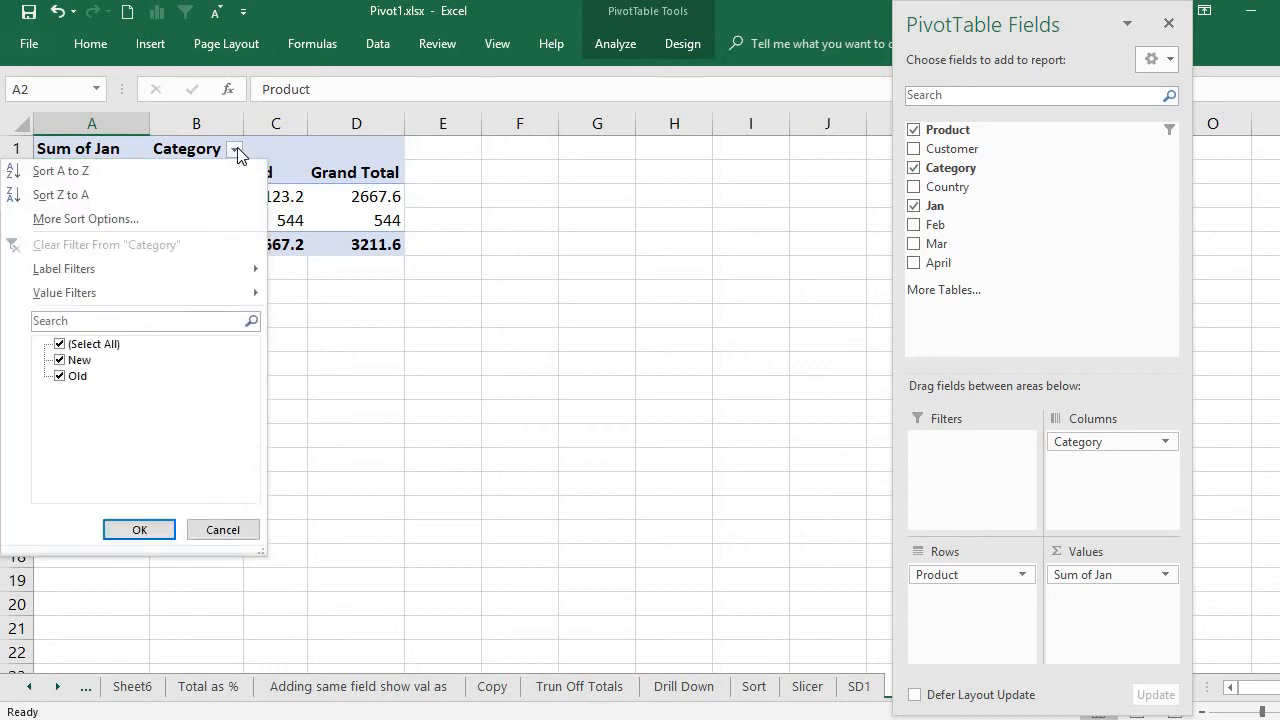
pyautogui.click(60, 360)
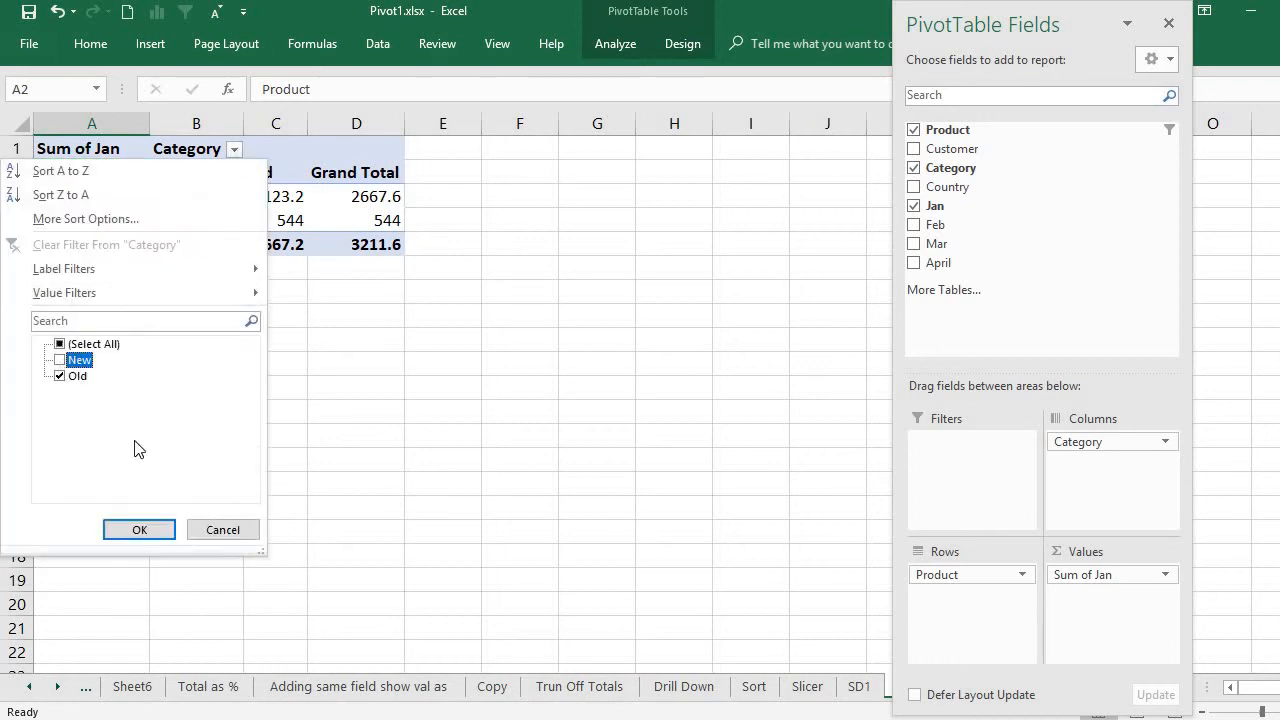
pyautogui.click(143, 528)
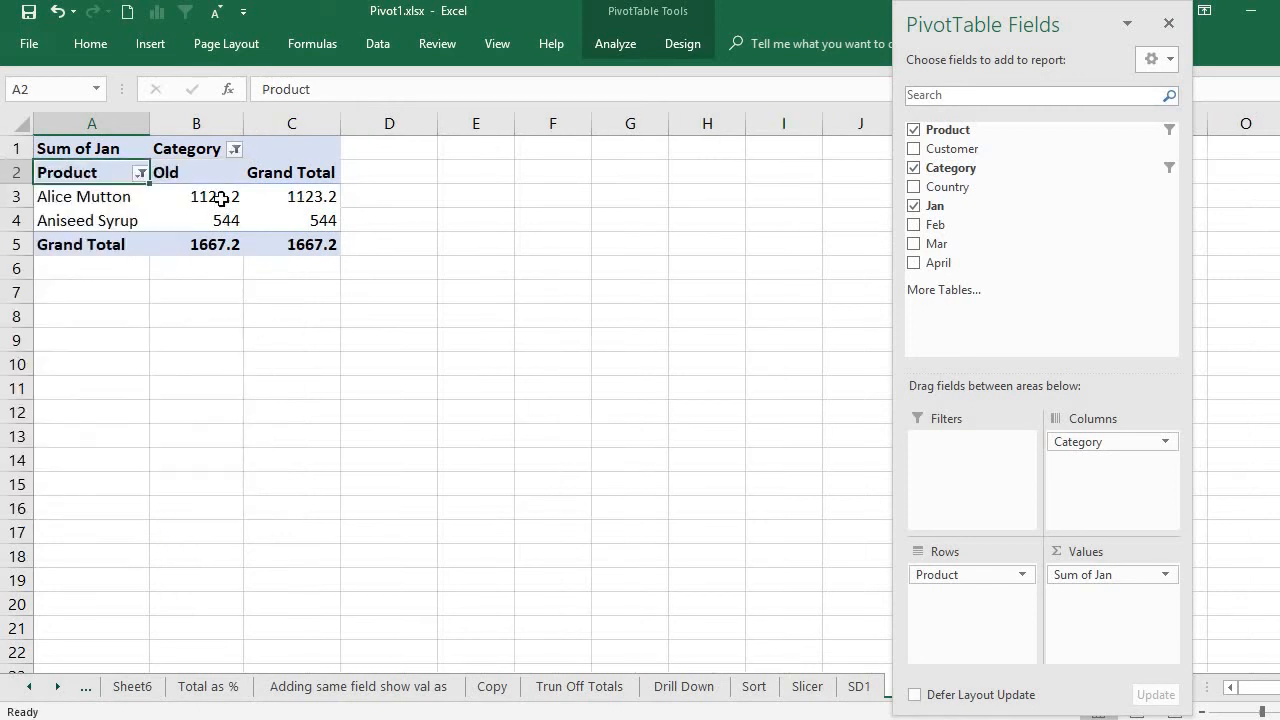
pyautogui.click(221, 200)
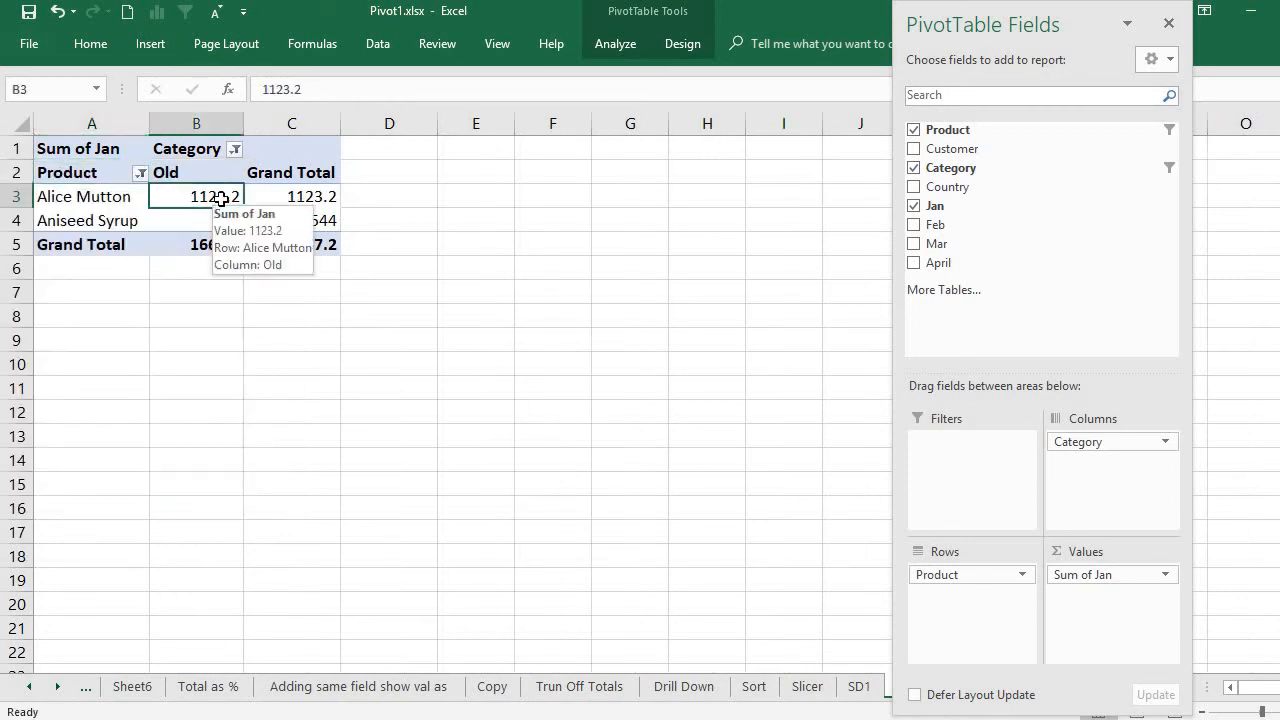
# Reselect all items in the Product filter so every product row is included again
pyautogui.click(141, 174)
pyautogui.click(237, 151)
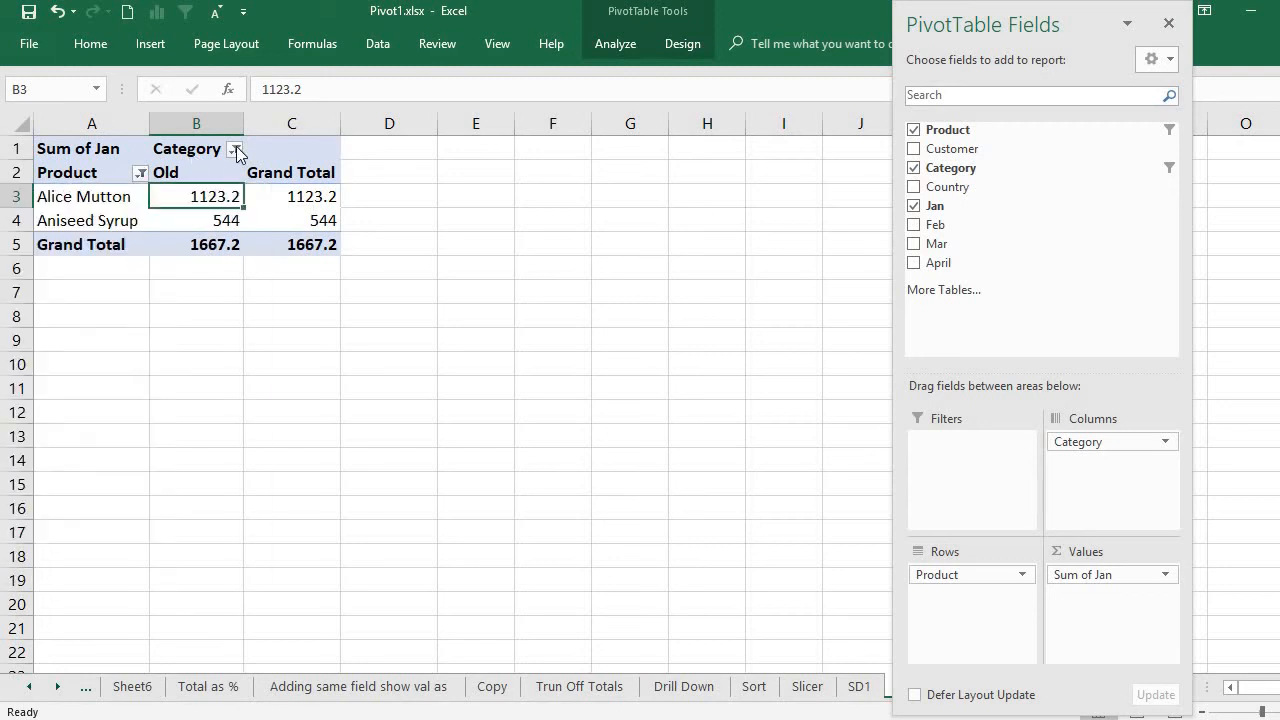
pyautogui.click(141, 175)
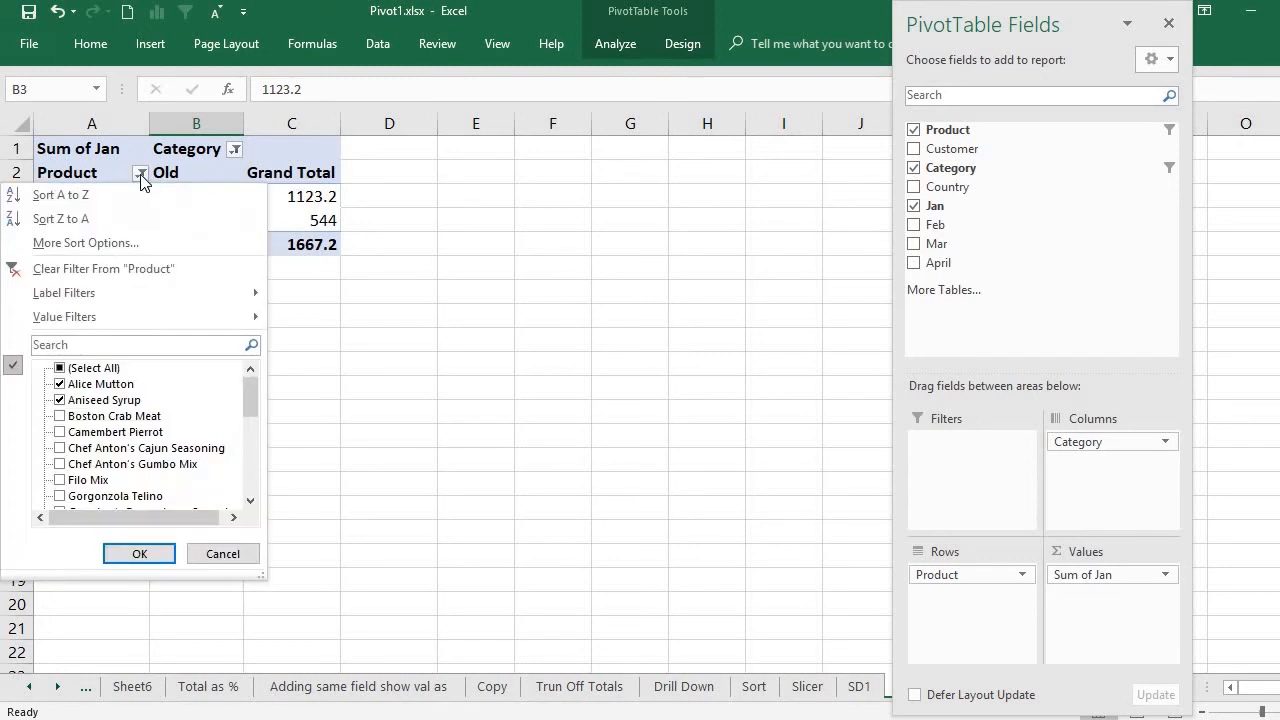
pyautogui.click(60, 368)
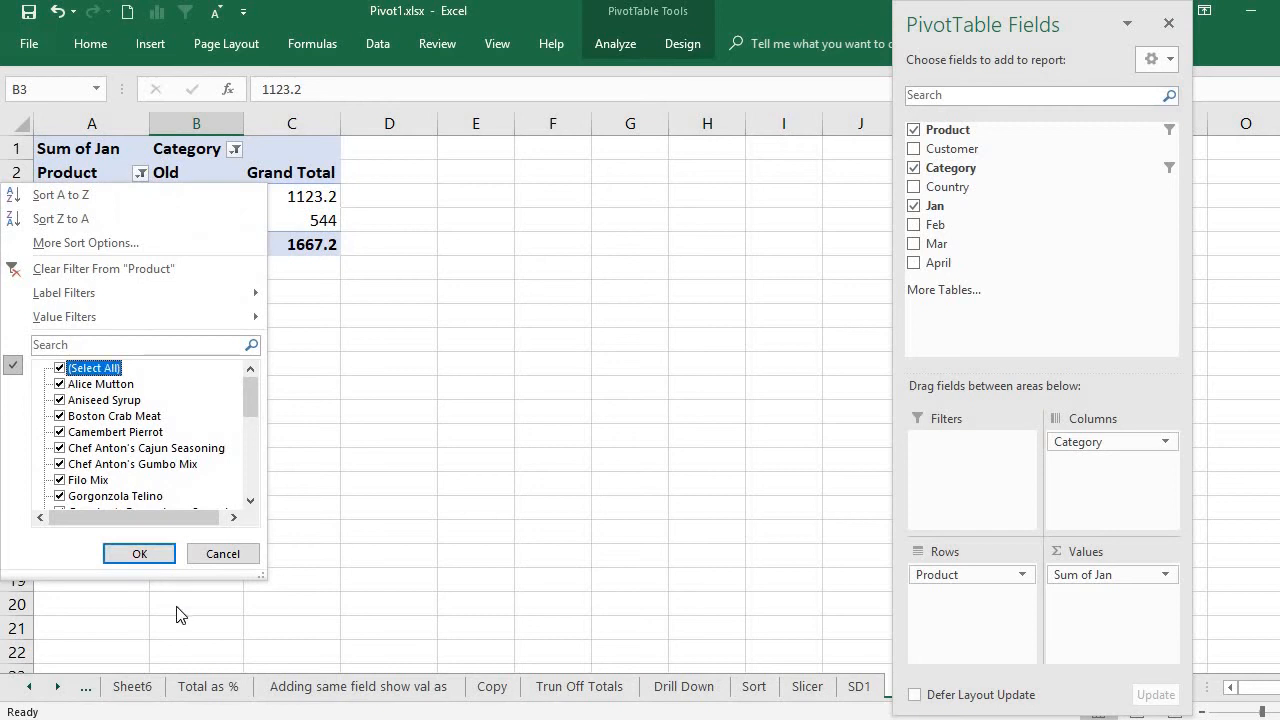
pyautogui.click(164, 564)
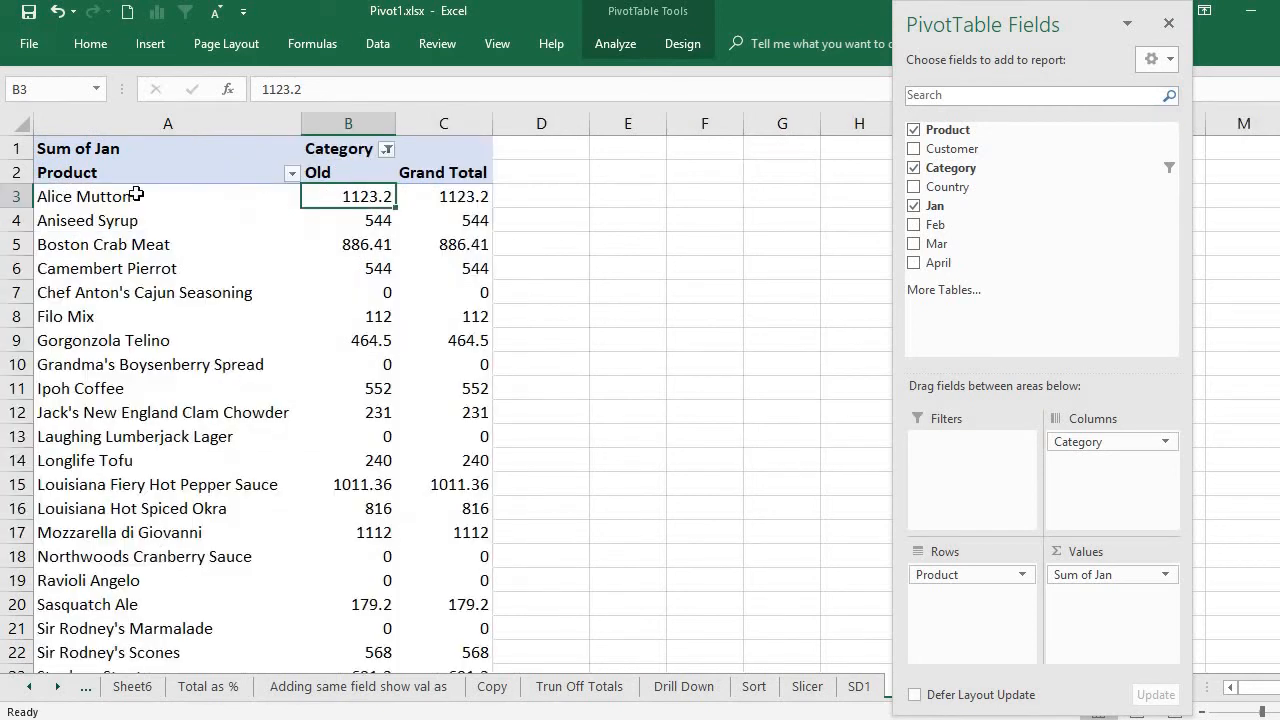
# Review the Label Filters and Value Filters conditions offered for the Product field
pyautogui.click(146, 177)
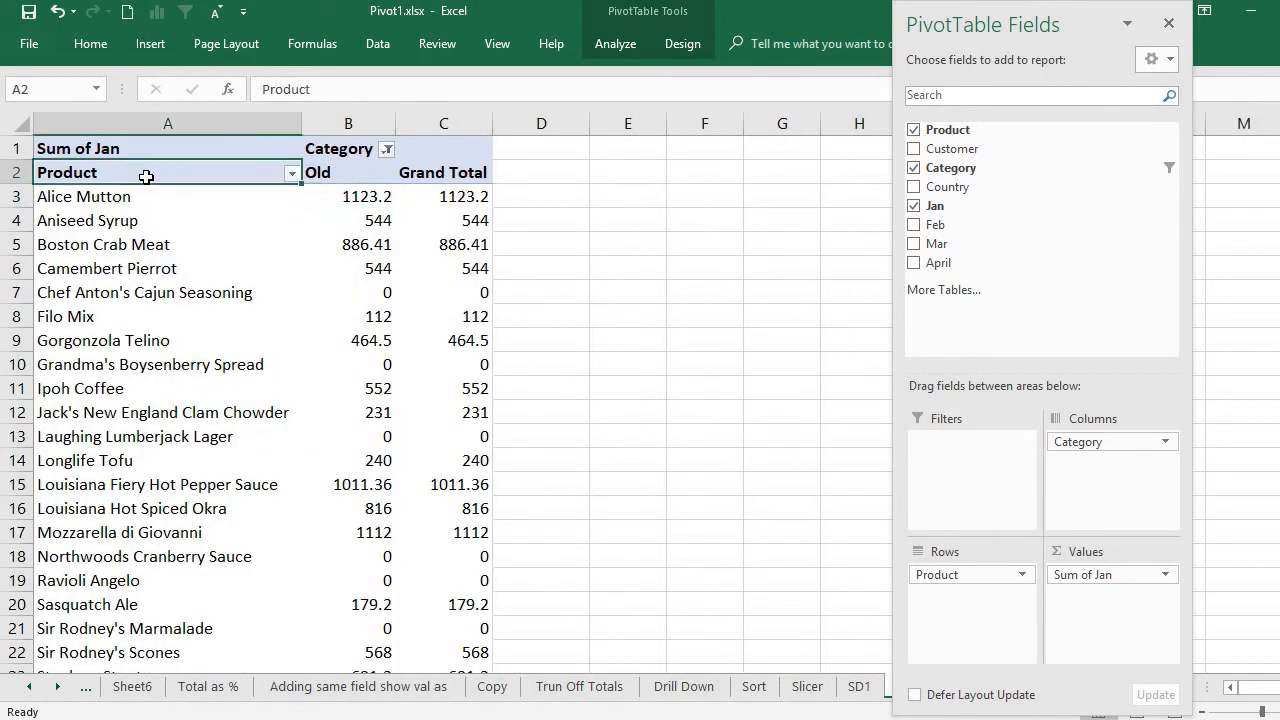
pyautogui.click(291, 173)
pyautogui.moveTo(173, 293)
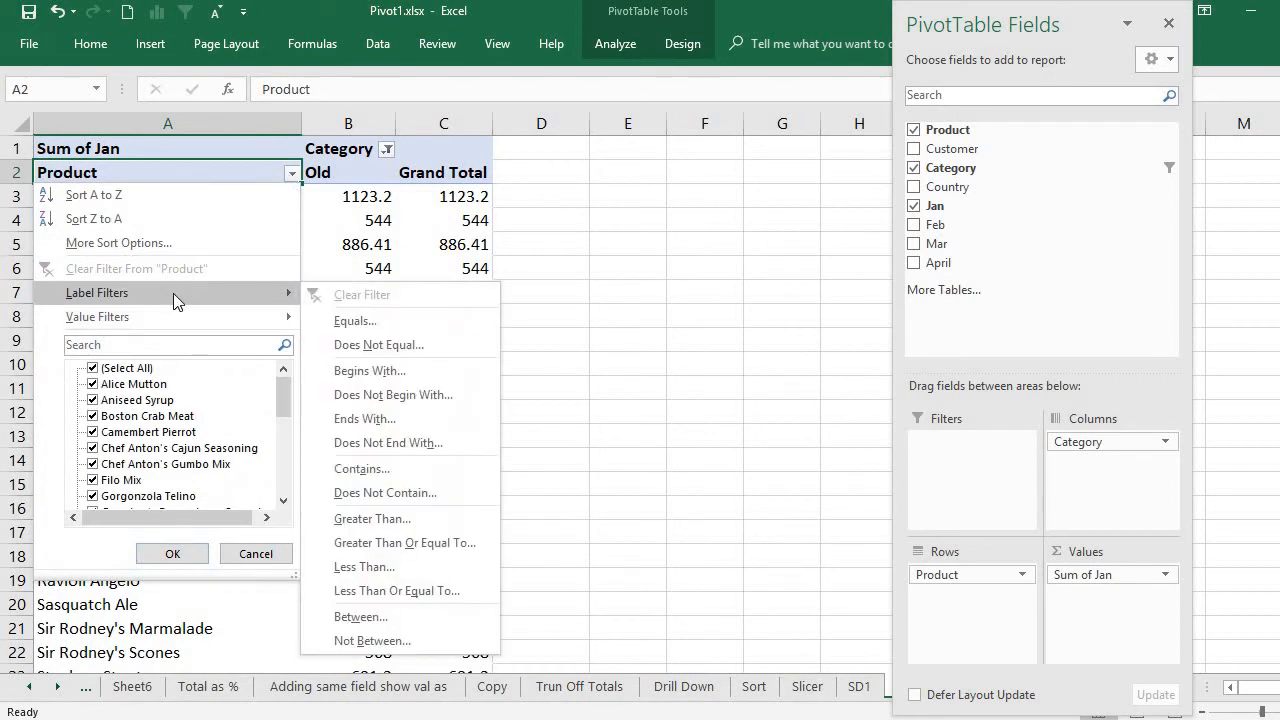
pyautogui.moveTo(172, 315)
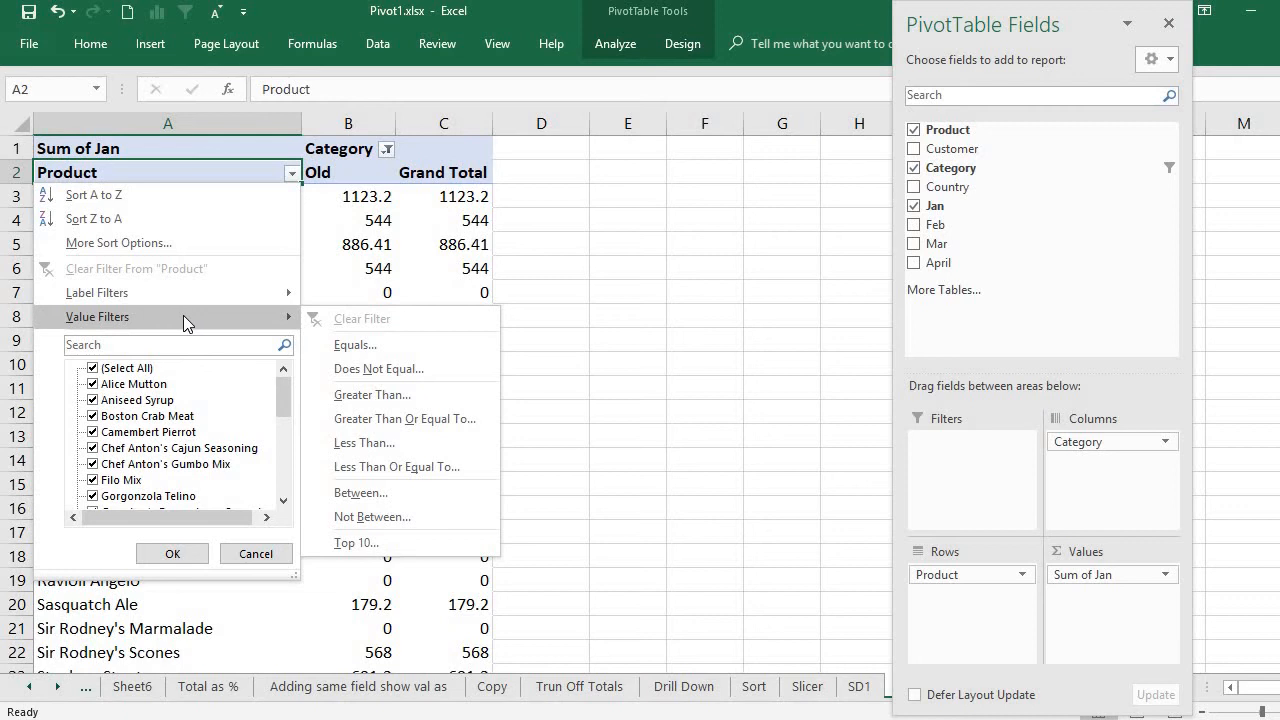
pyautogui.moveTo(219, 301)
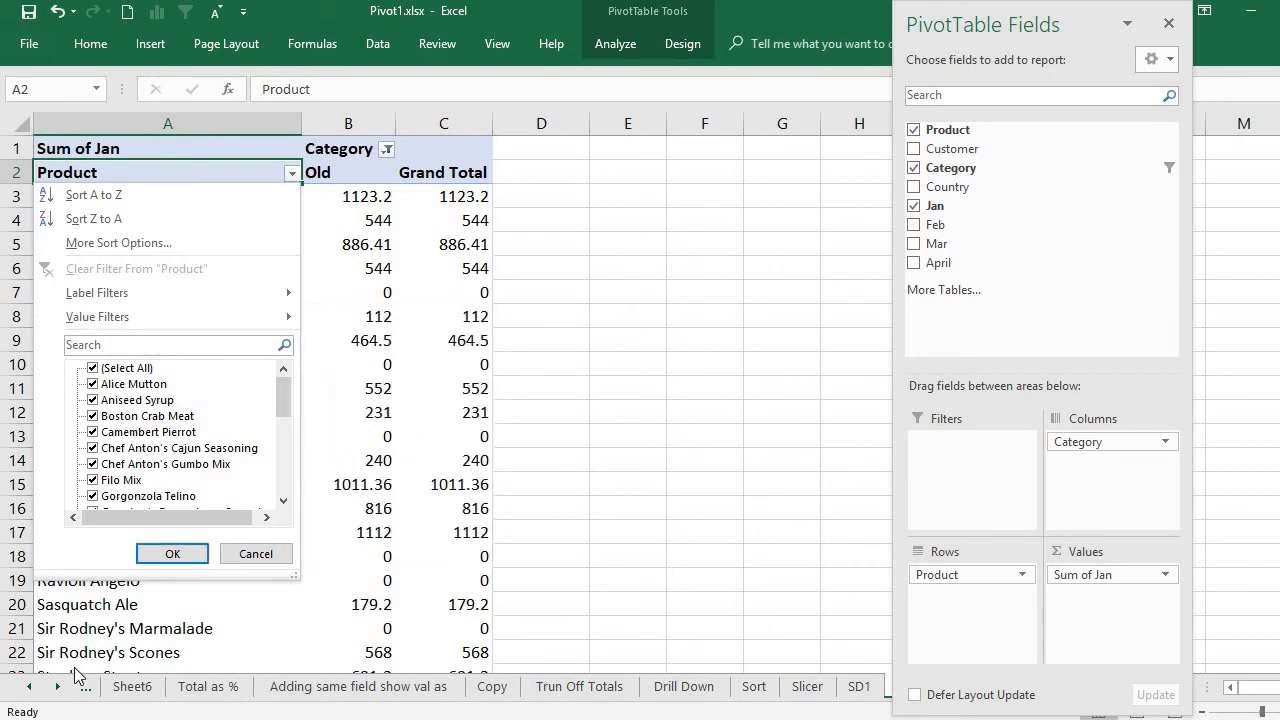
pyautogui.click(85, 638)
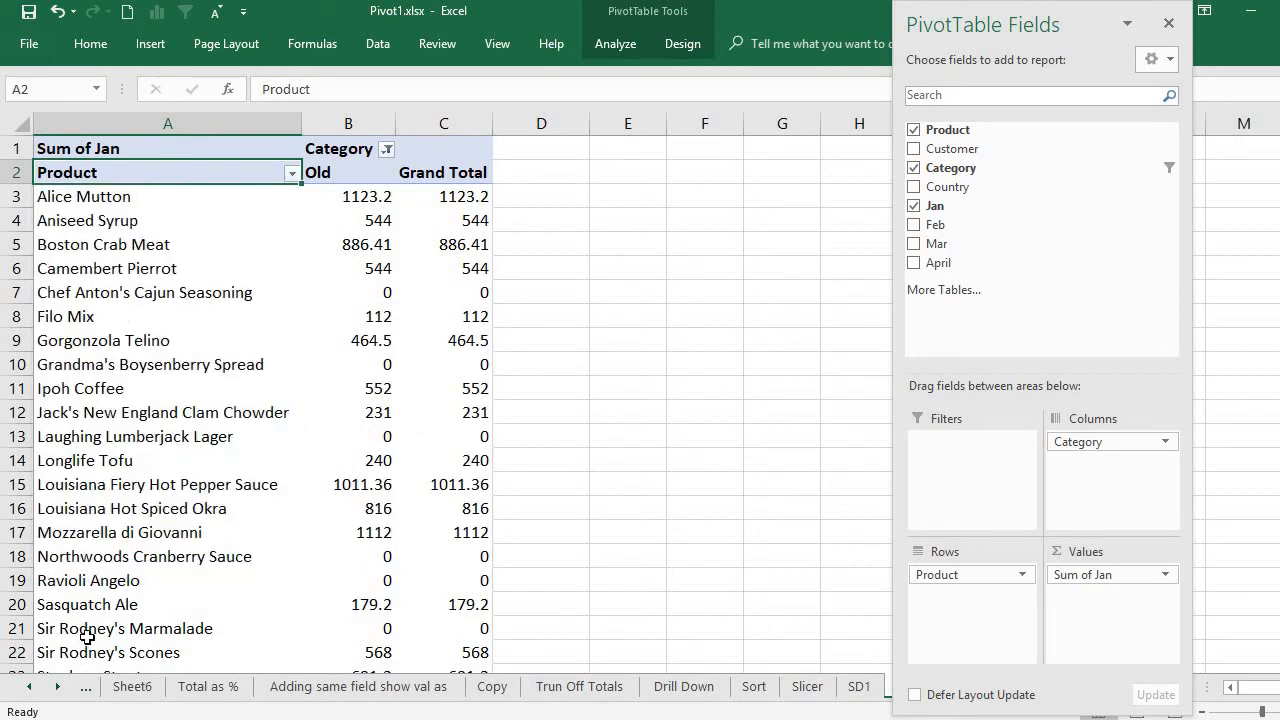
pyautogui.click(176, 202)
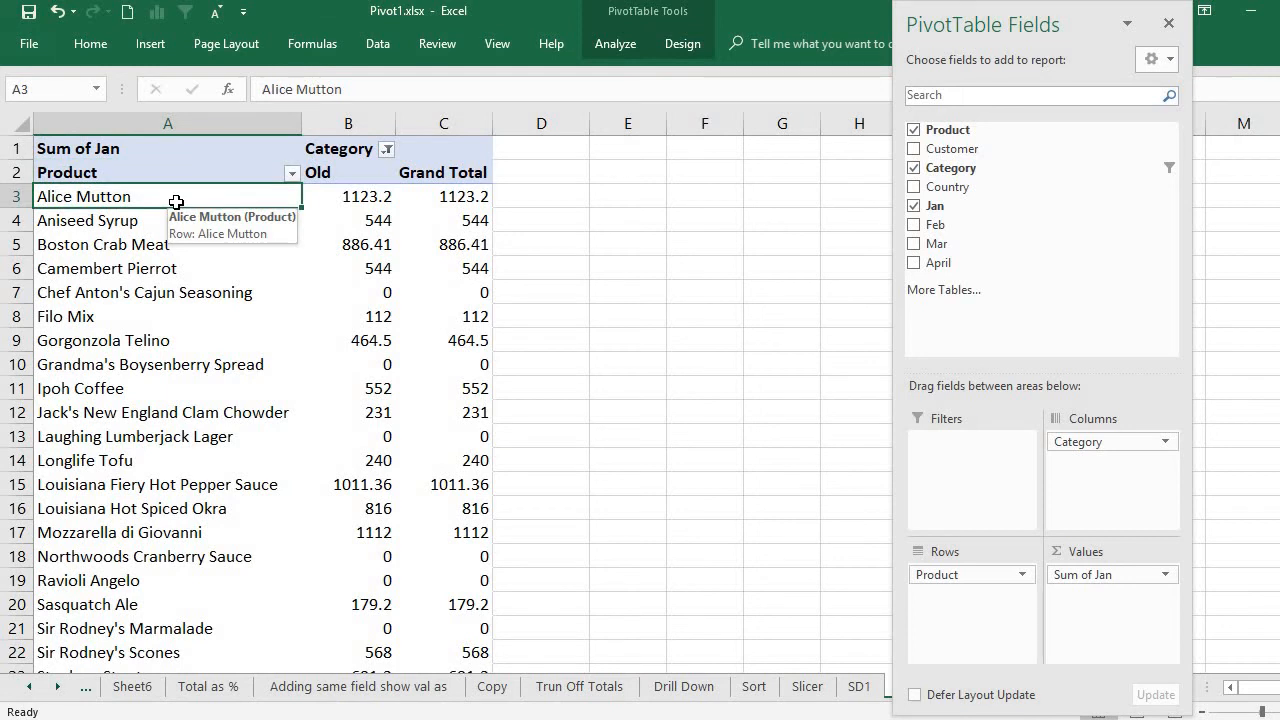
# Include New in the Category filter again alongside Old
pyautogui.click(387, 150)
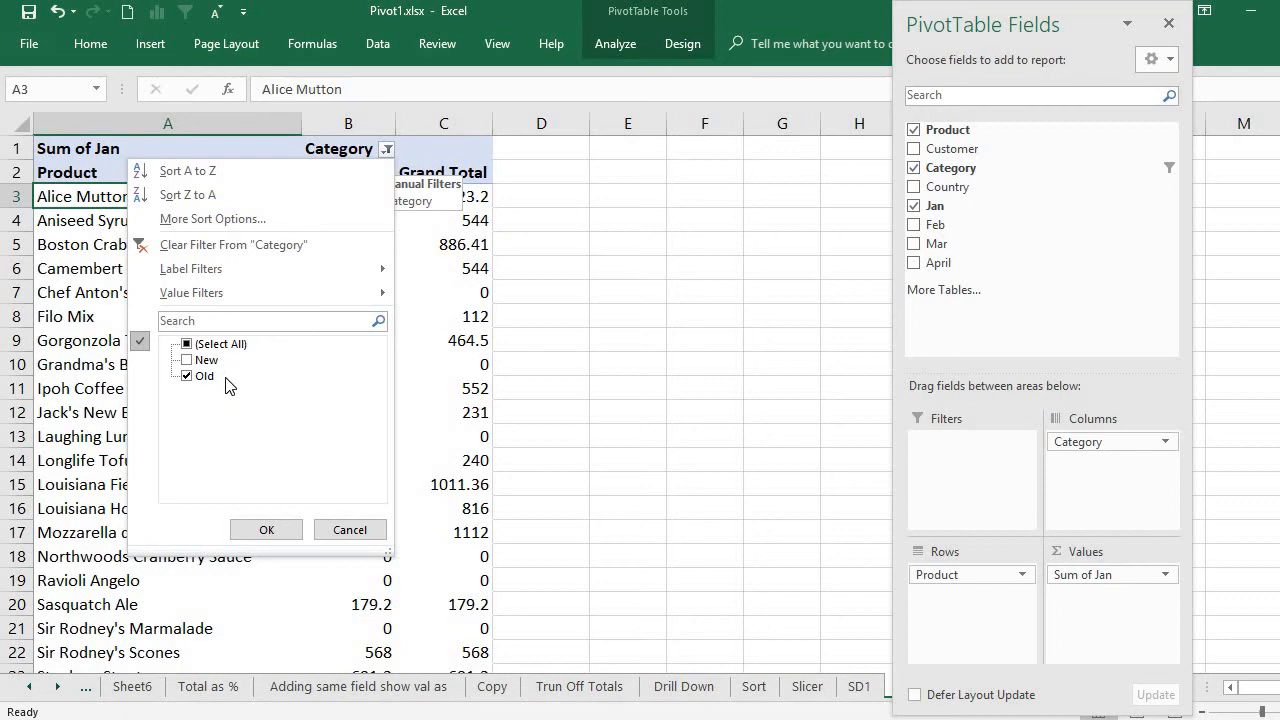
pyautogui.click(204, 361)
pyautogui.click(196, 362)
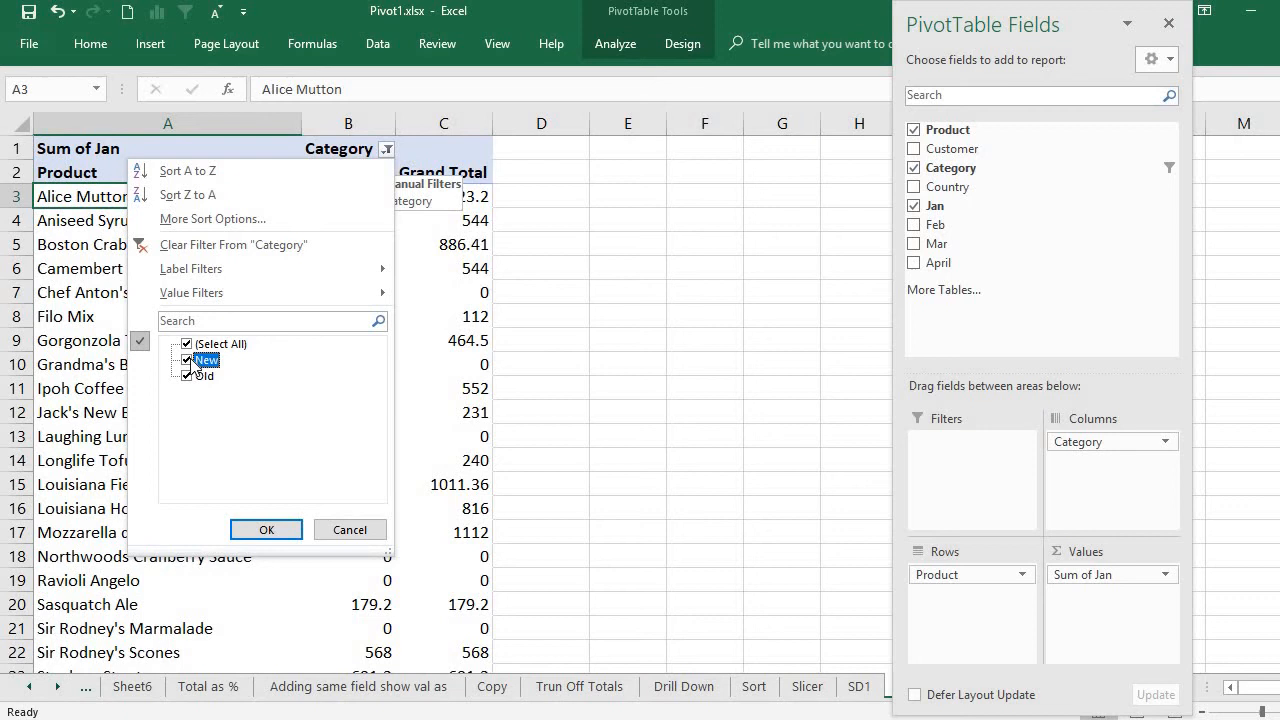
pyautogui.click(268, 529)
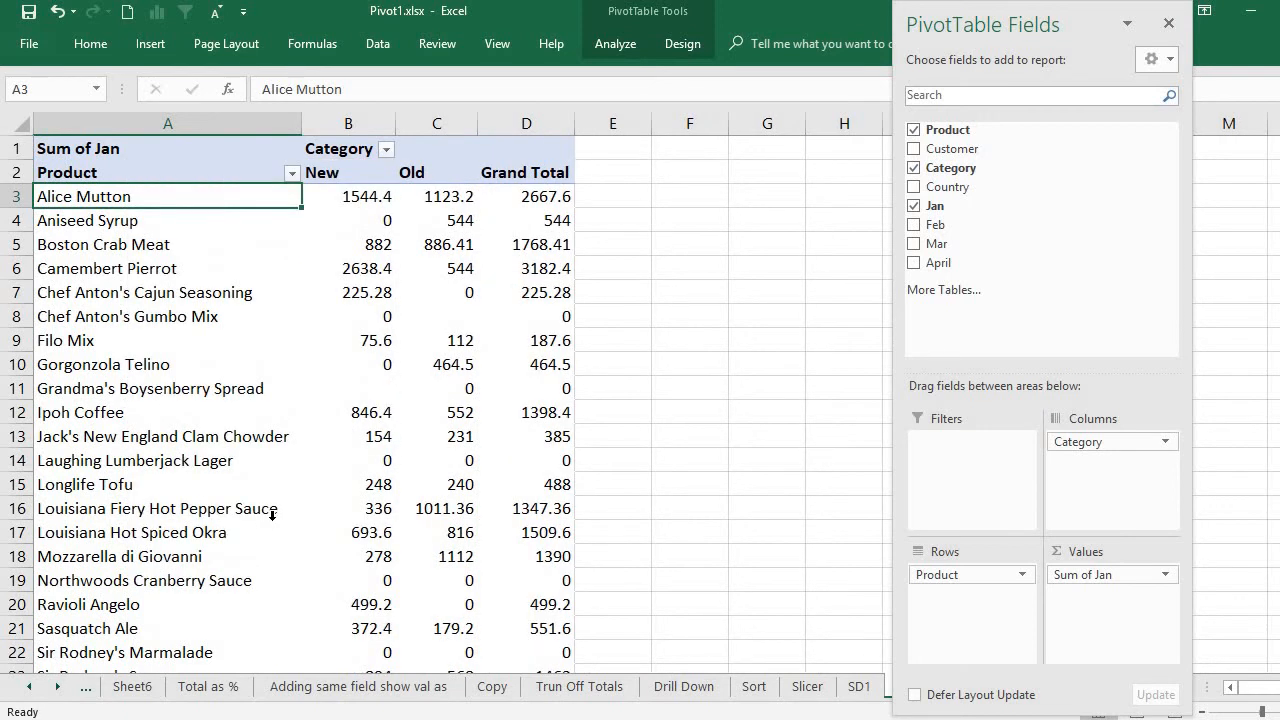
# Add the Country field to the PivotTable's Filters area as a report filter
pyautogui.click(240, 153)
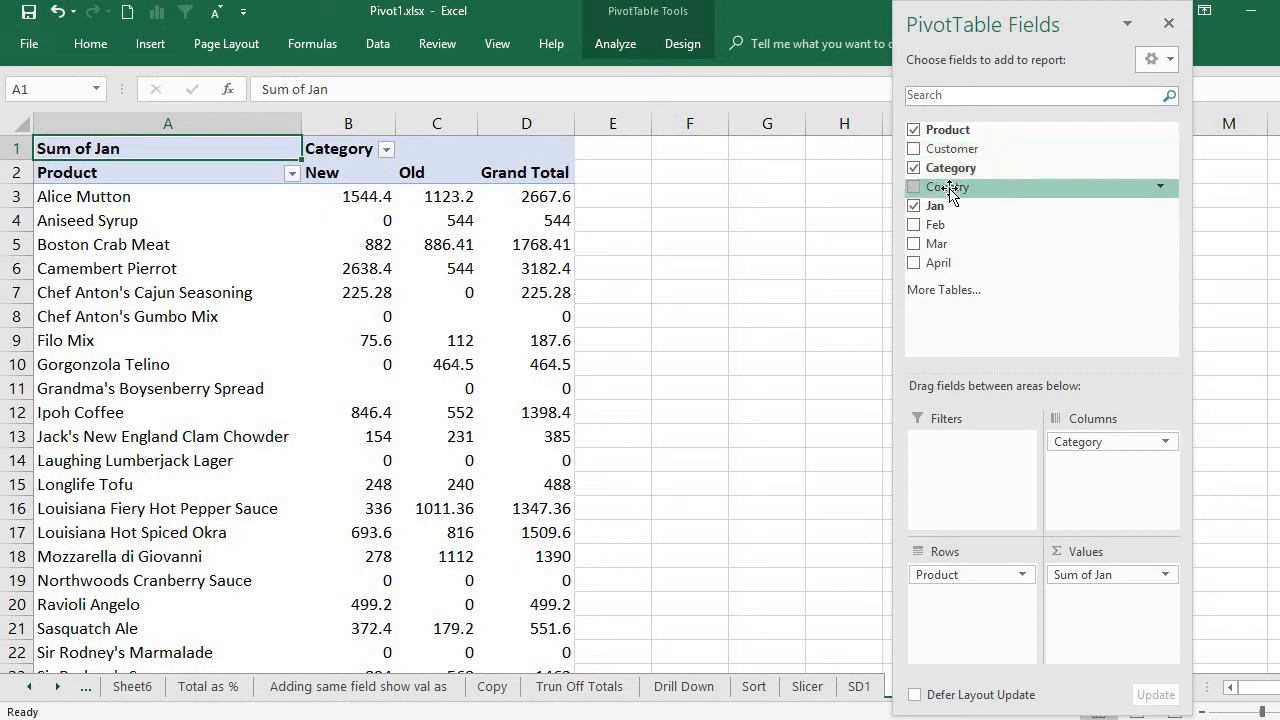
pyautogui.moveTo(954, 184); pyautogui.dragTo(988, 446)
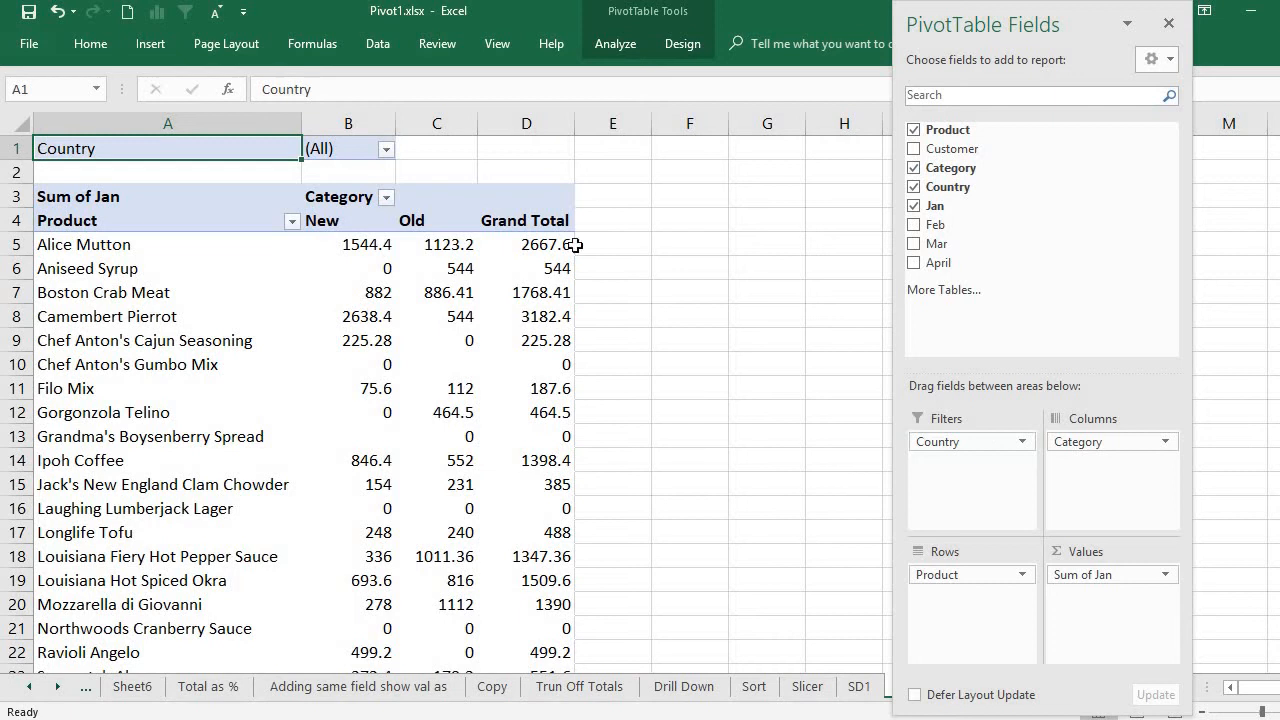
# Allow multiple selections in the Country report filter and filter the PivotTable to AUS and CA
pyautogui.click(386, 149)
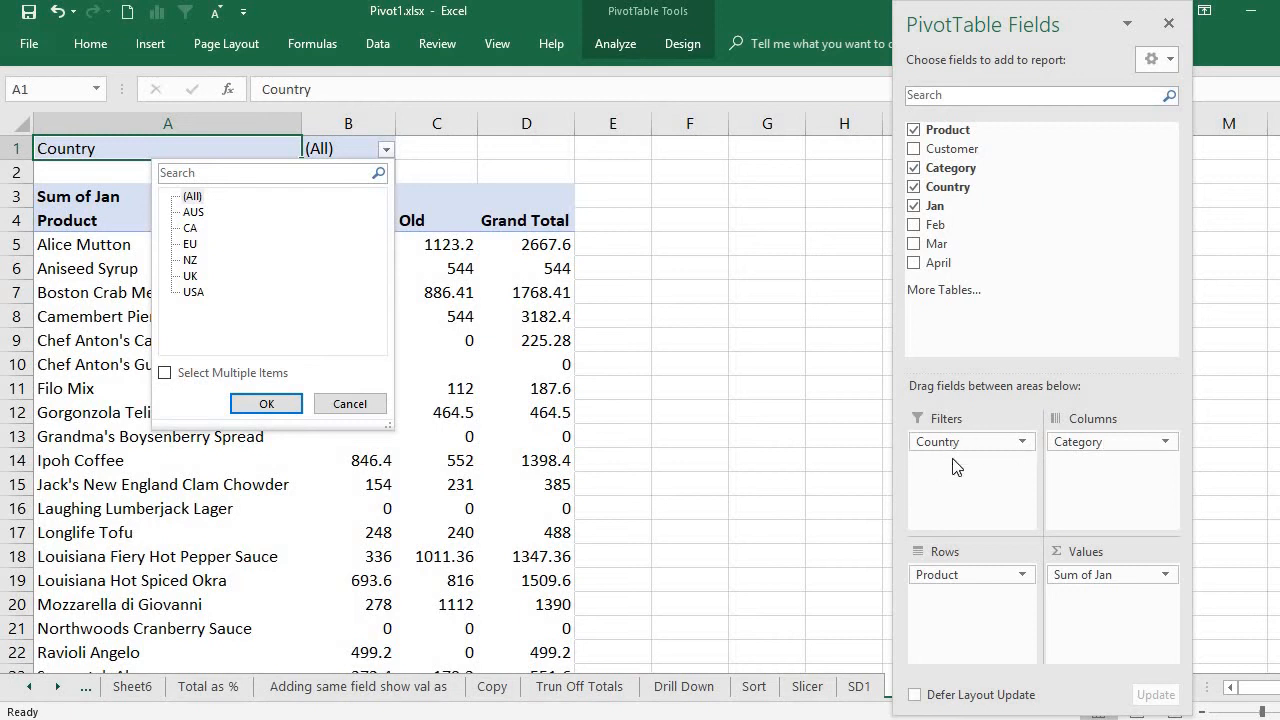
pyautogui.click(190, 229)
pyautogui.click(193, 212)
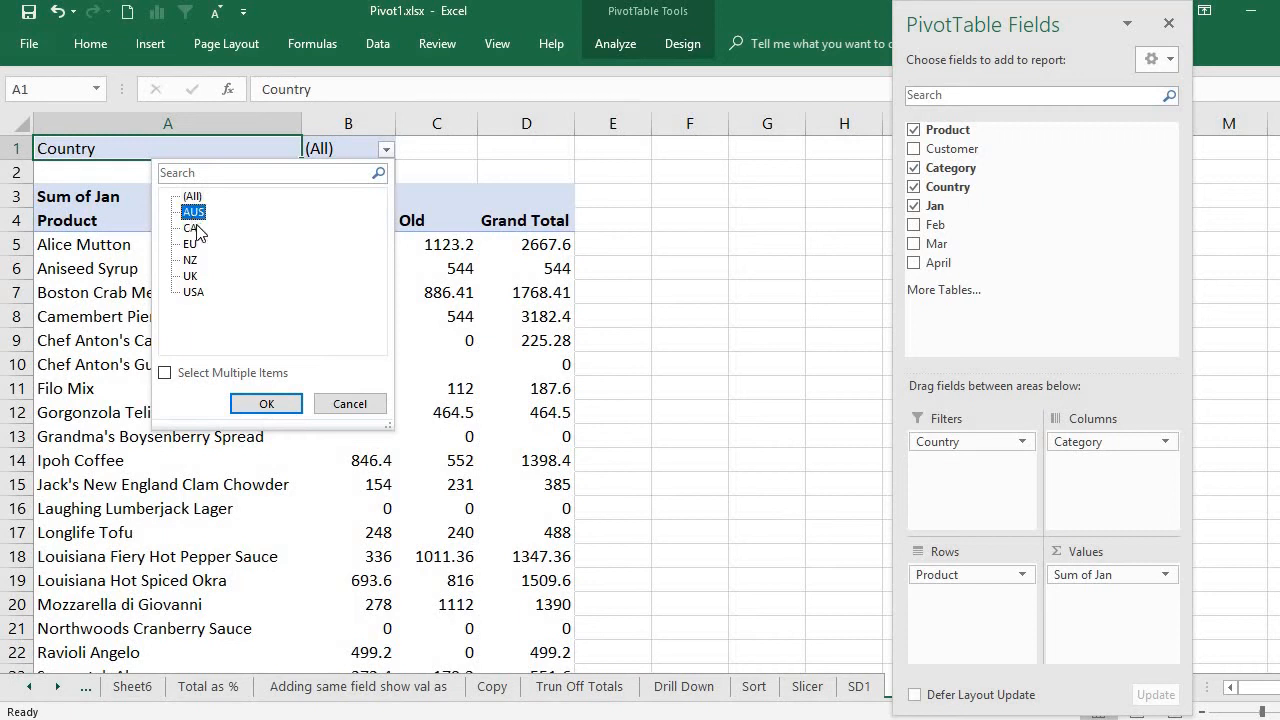
pyautogui.click(226, 376)
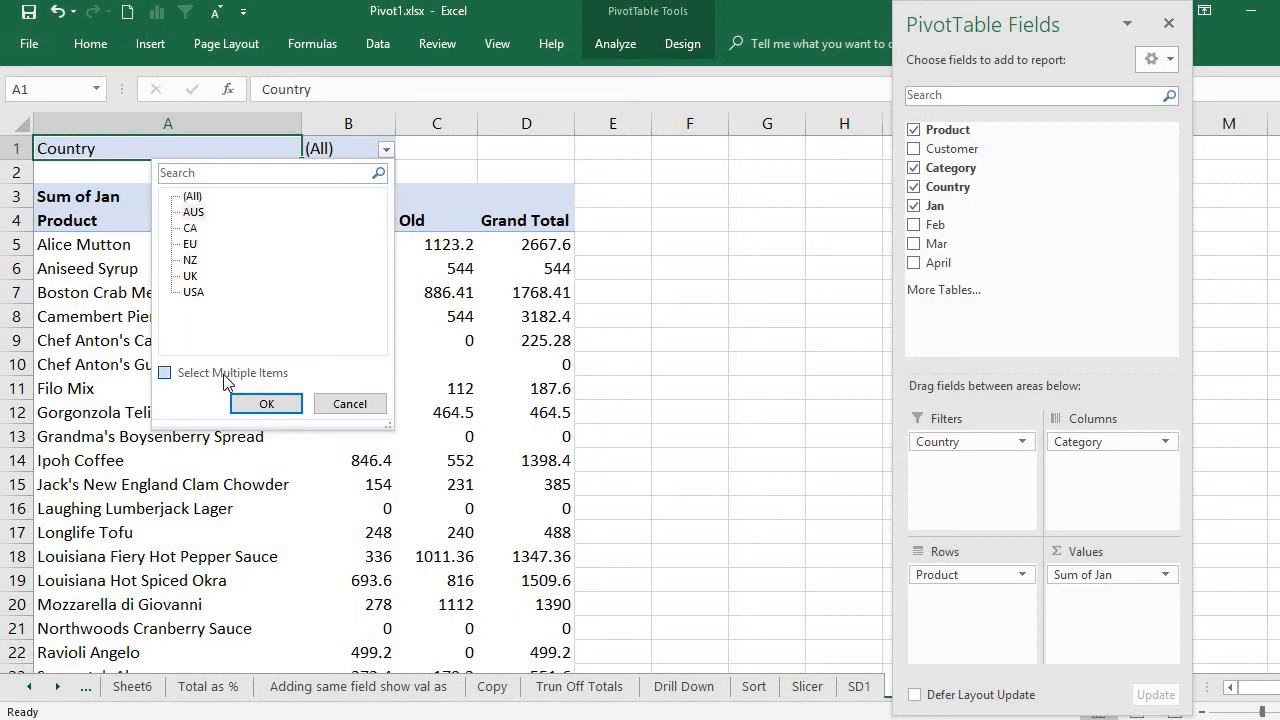
pyautogui.click(196, 229)
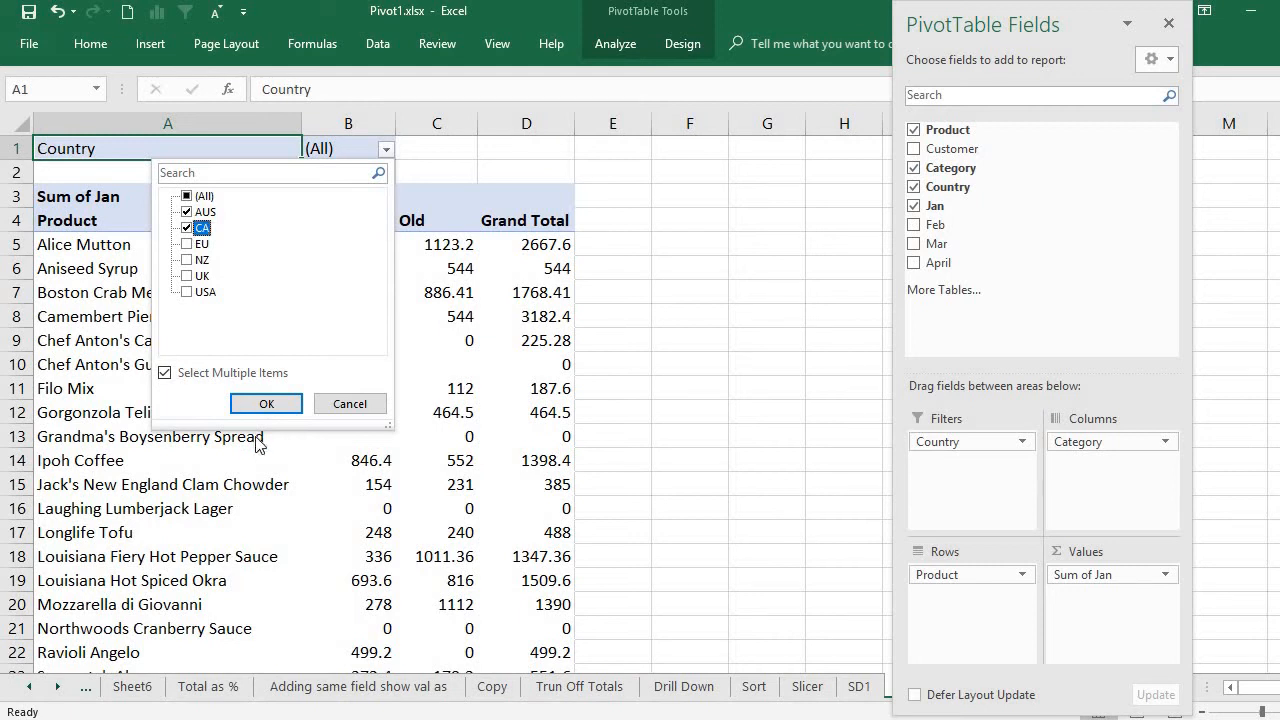
pyautogui.click(266, 404)
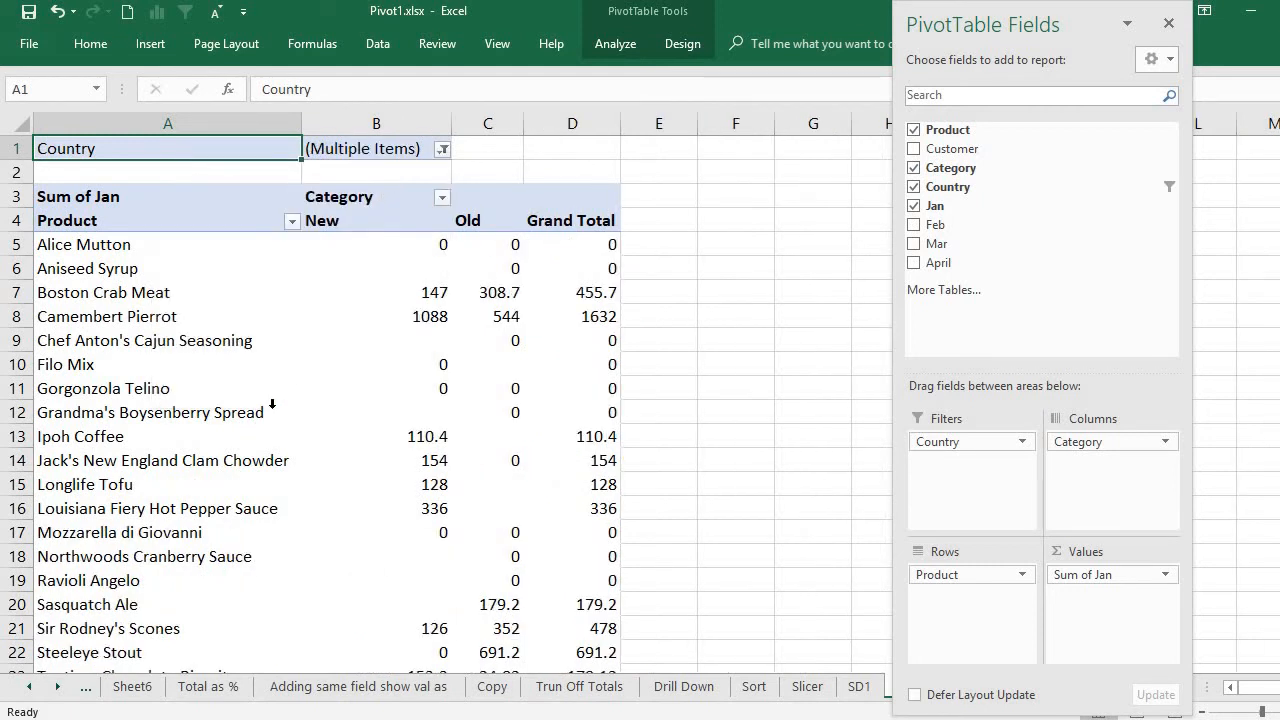
# Check which countries are selected behind the Multiple Items entry of the Country report filter
pyautogui.click(441, 150)
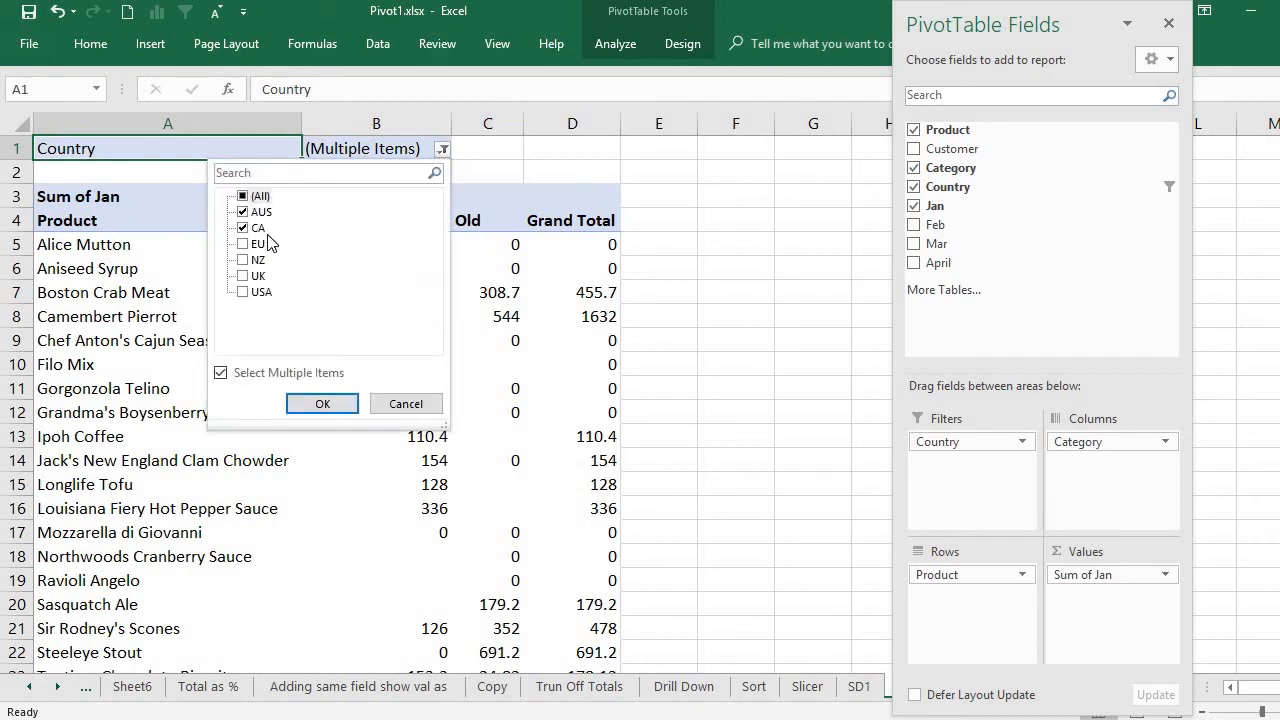
pyautogui.click(322, 402)
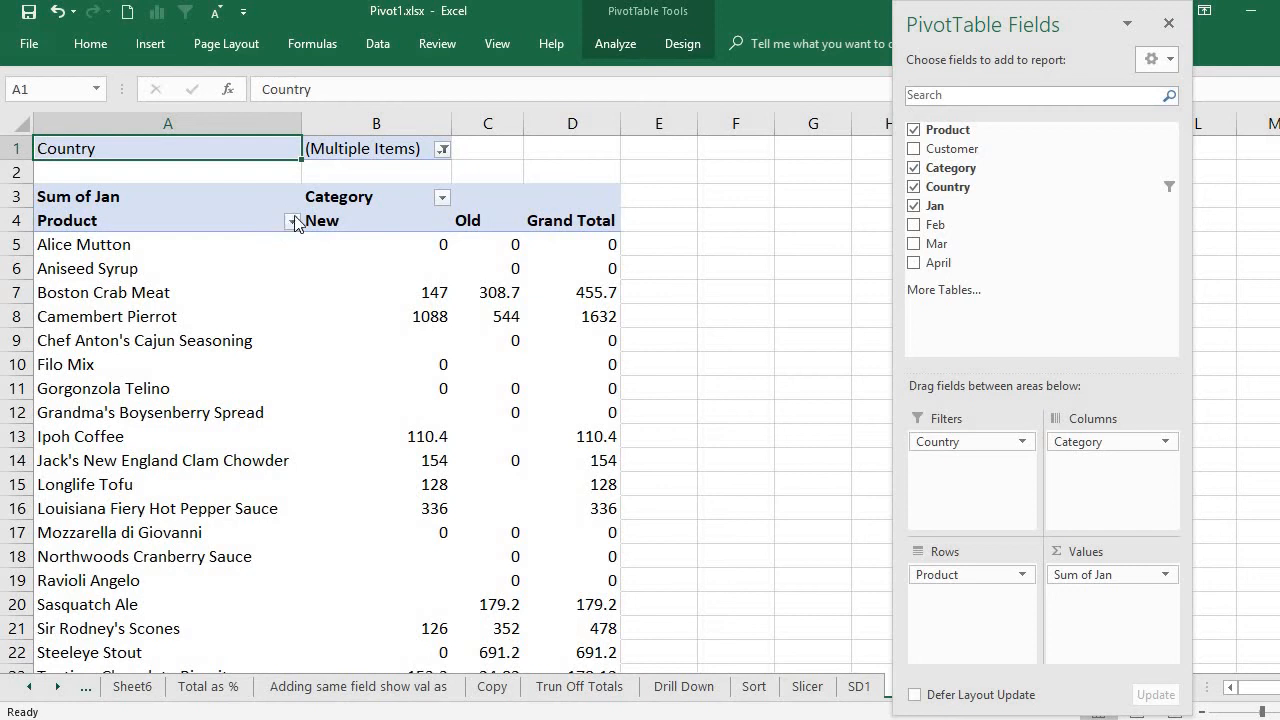
pyautogui.click(442, 150)
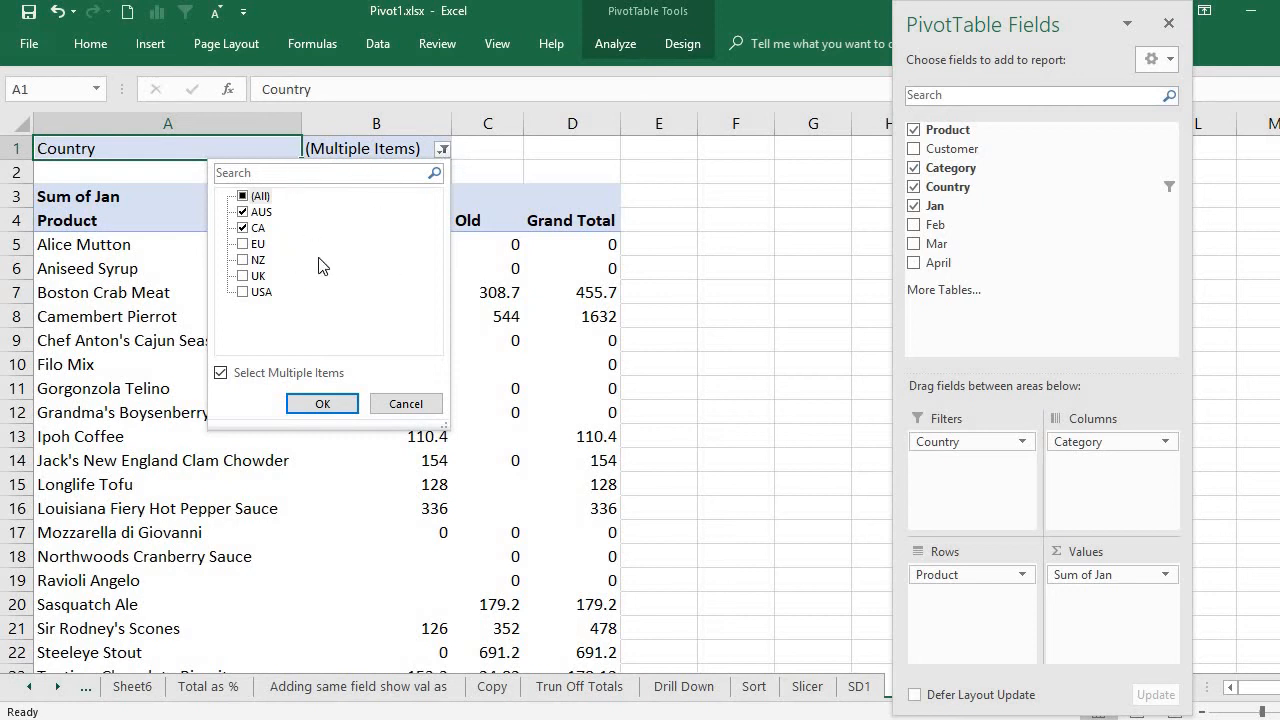
pyautogui.click(239, 147)
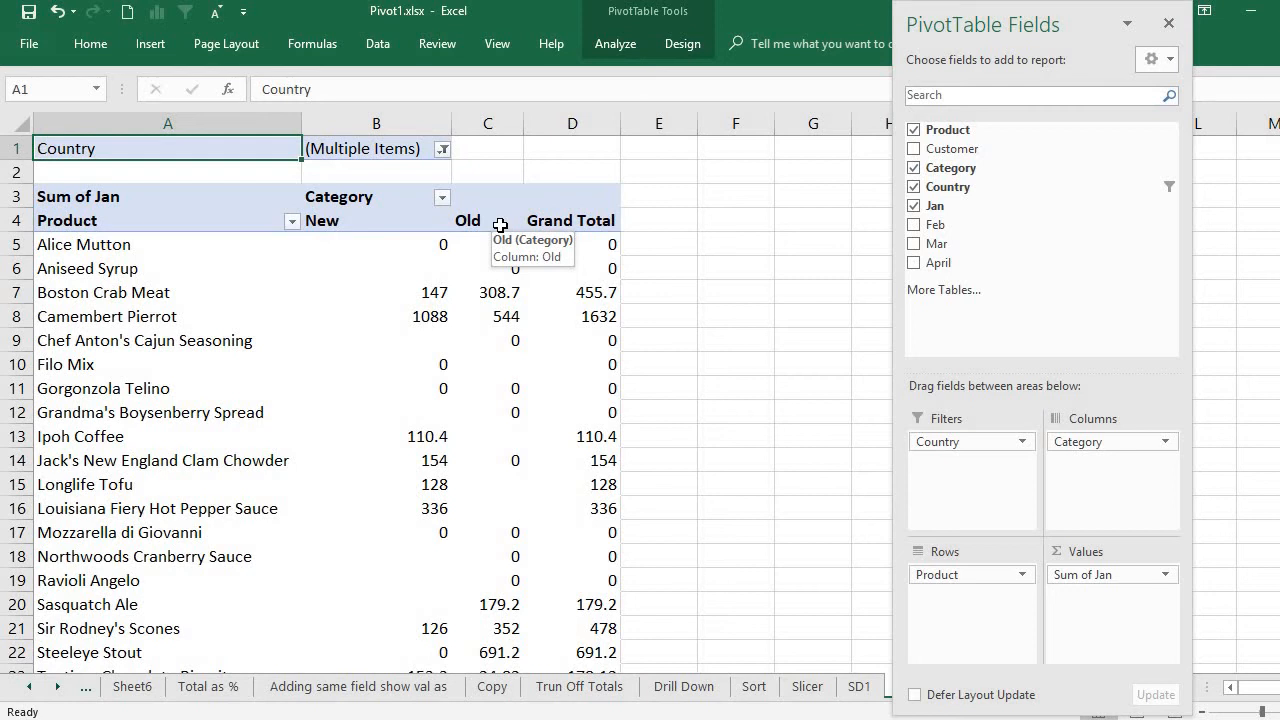
# Insert a slicer for the Country field and place it beside the PivotTable, over columns E to H near row 1
pyautogui.click(366, 338)
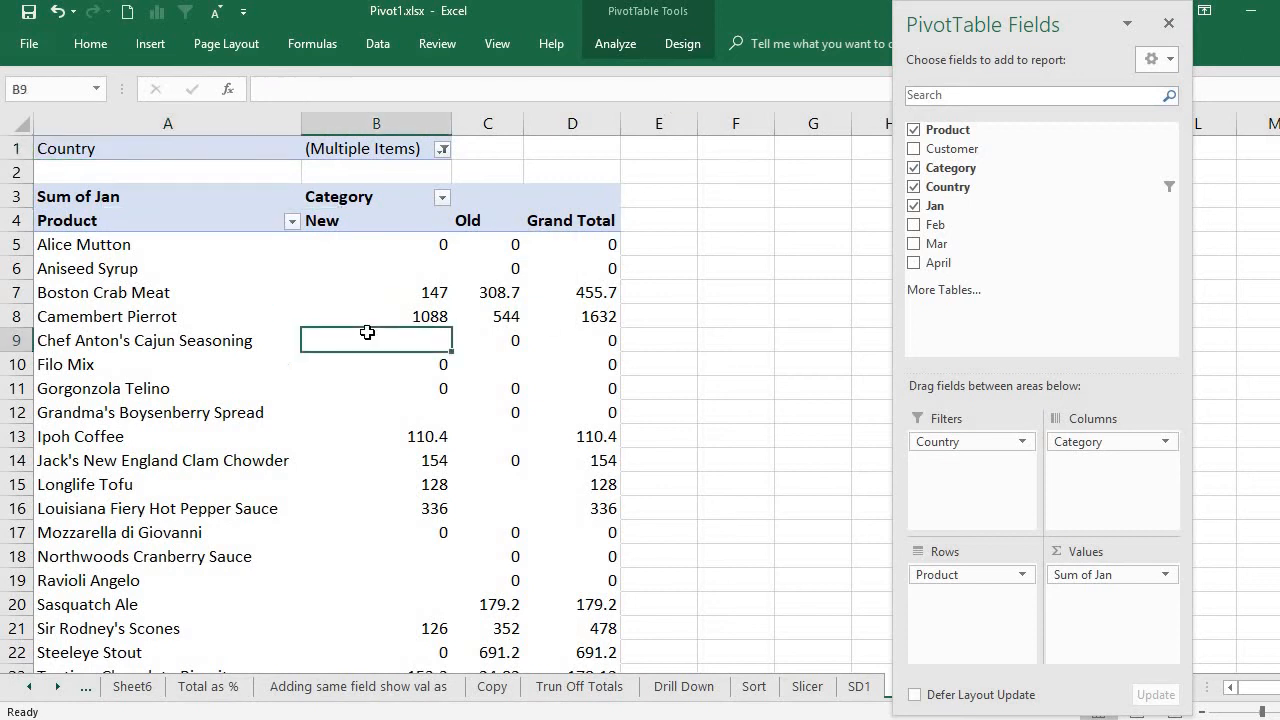
pyautogui.click(120, 300)
pyautogui.click(387, 318)
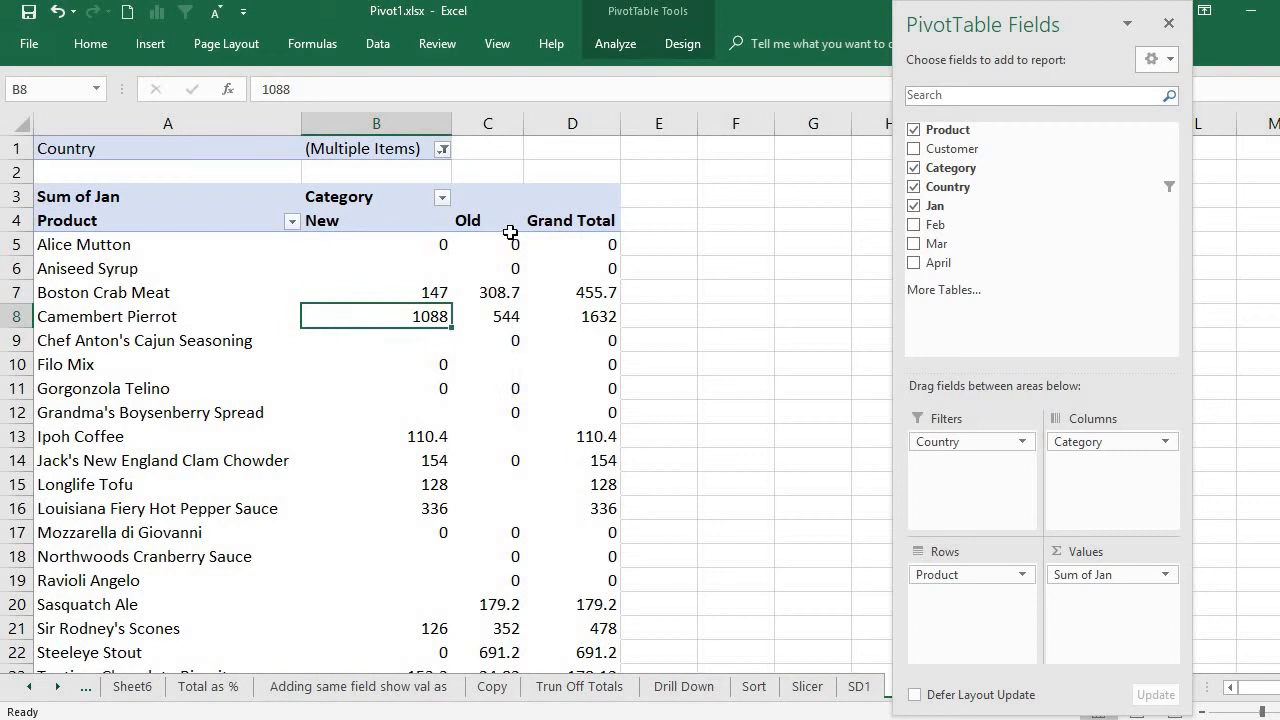
pyautogui.click(633, 48)
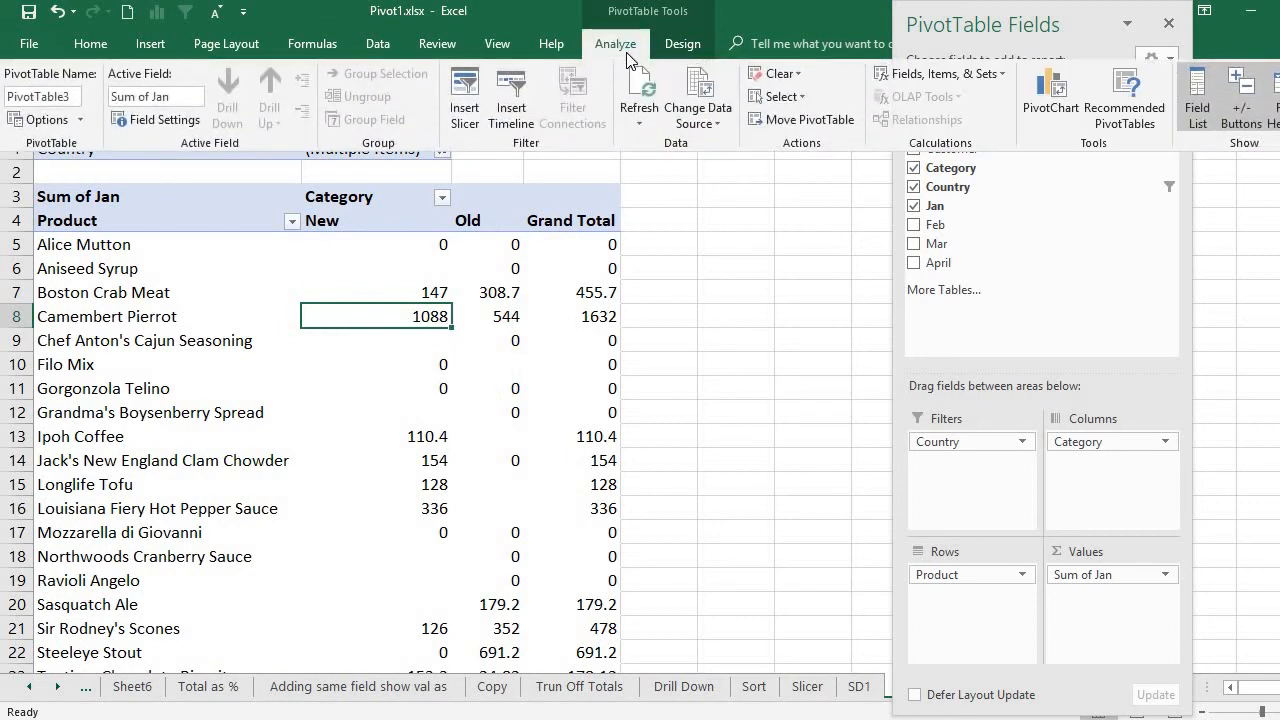
pyautogui.click(475, 102)
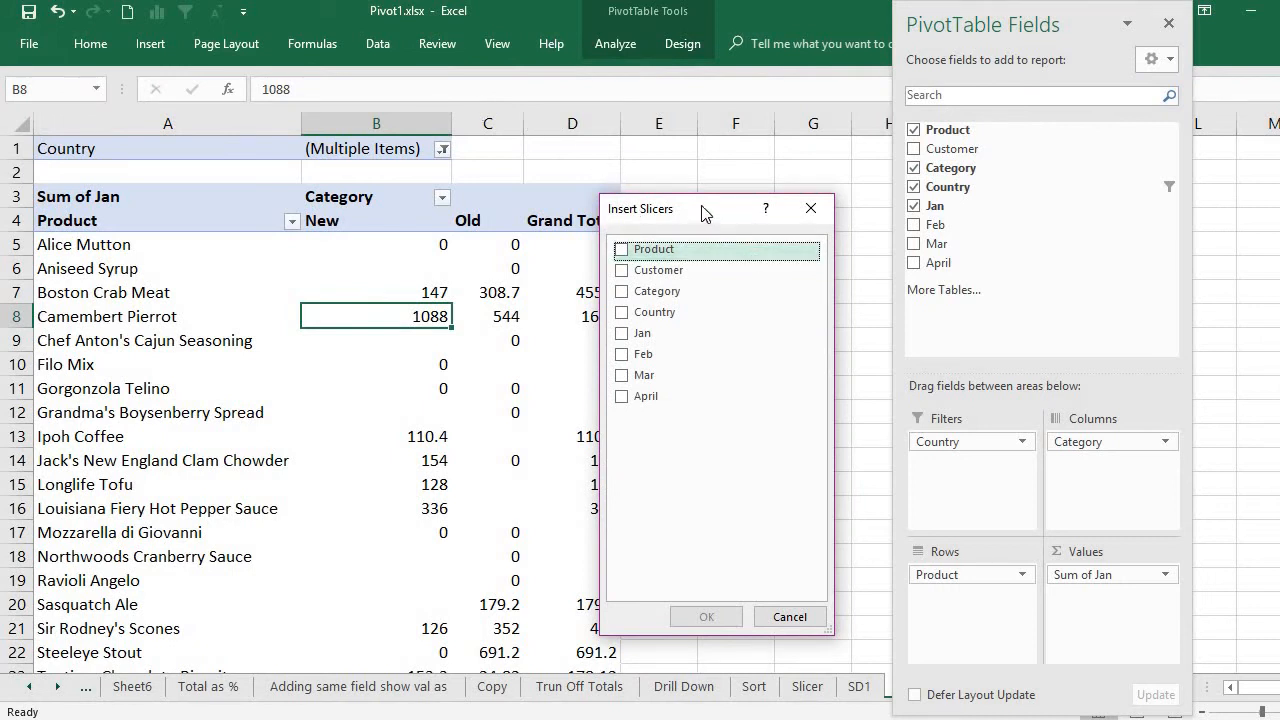
pyautogui.moveTo(703, 213); pyautogui.dragTo(741, 212)
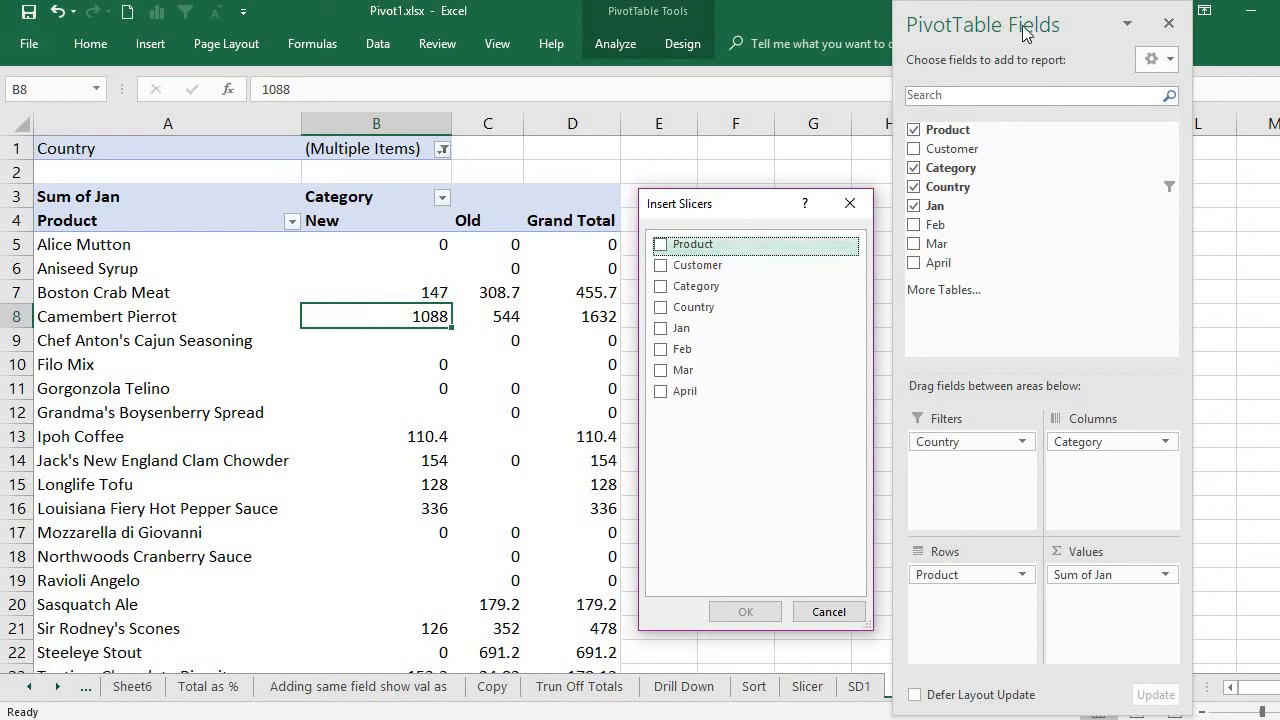
pyautogui.click(661, 308)
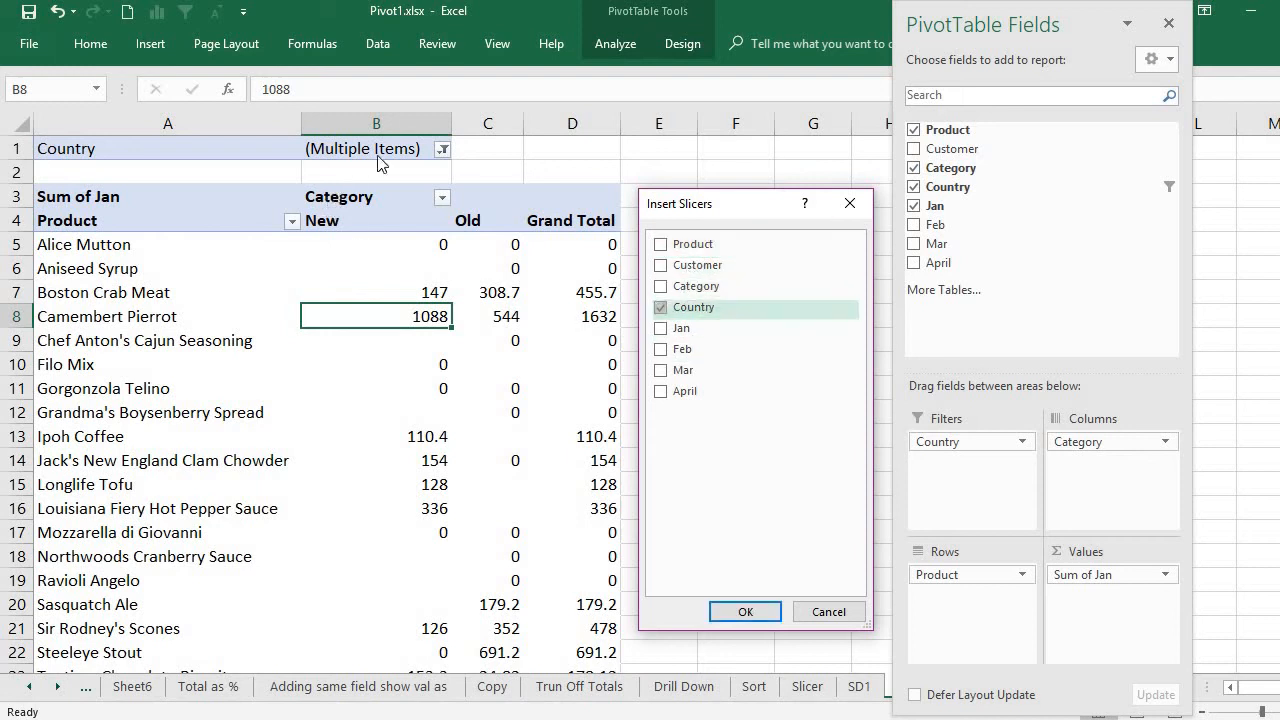
pyautogui.click(752, 613)
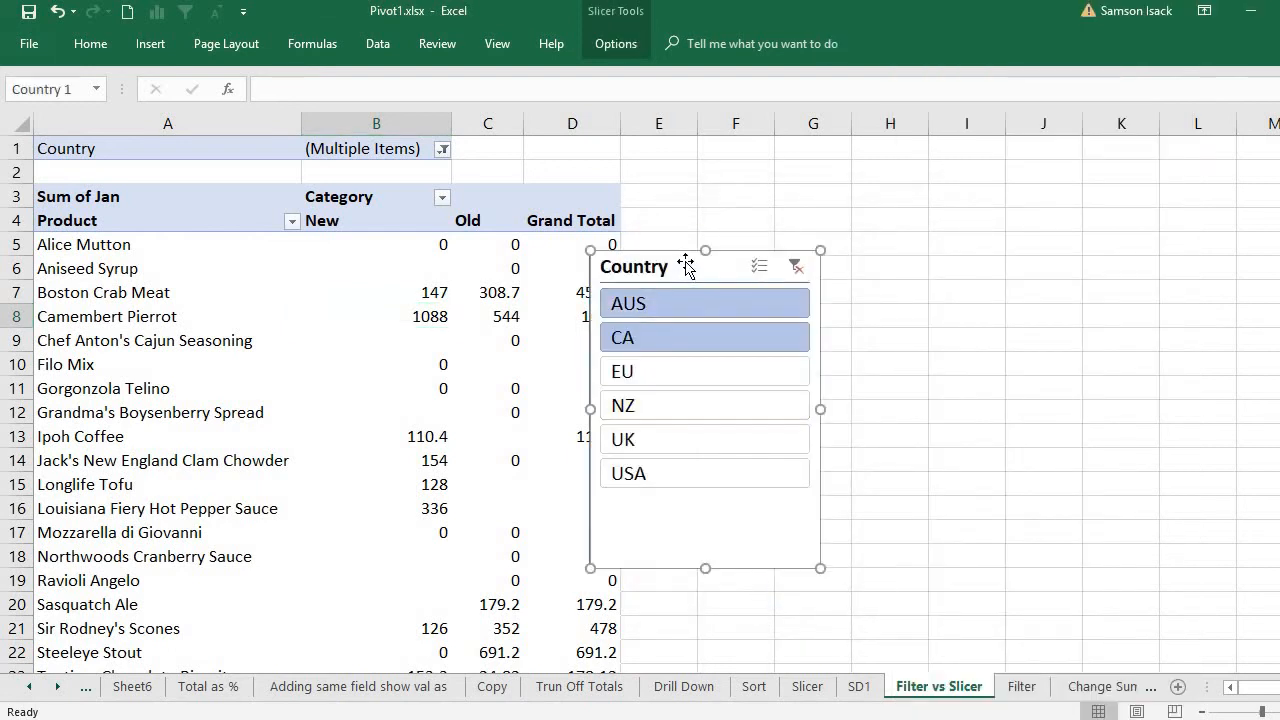
pyautogui.moveTo(685, 262); pyautogui.dragTo(754, 162)
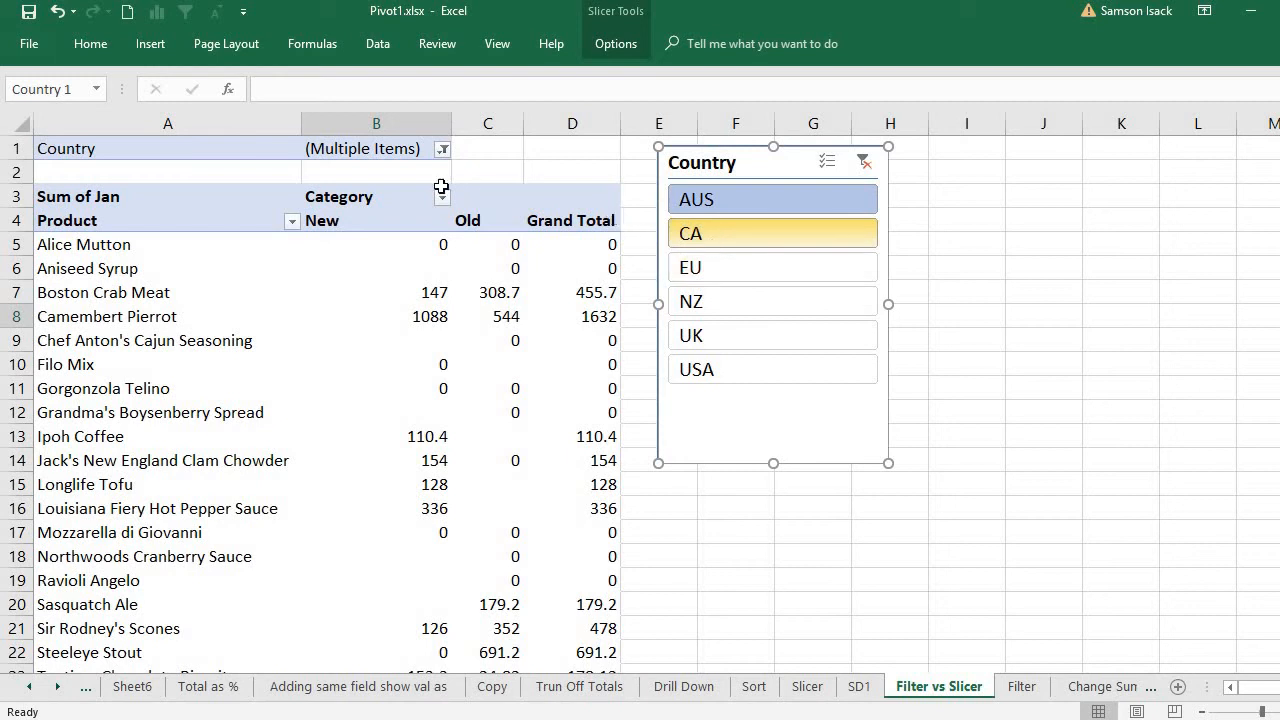
# Filter the PivotTable with the Country slicer, using AUS through NZ together and single selections of AUS and finally EU
pyautogui.click(741, 196)
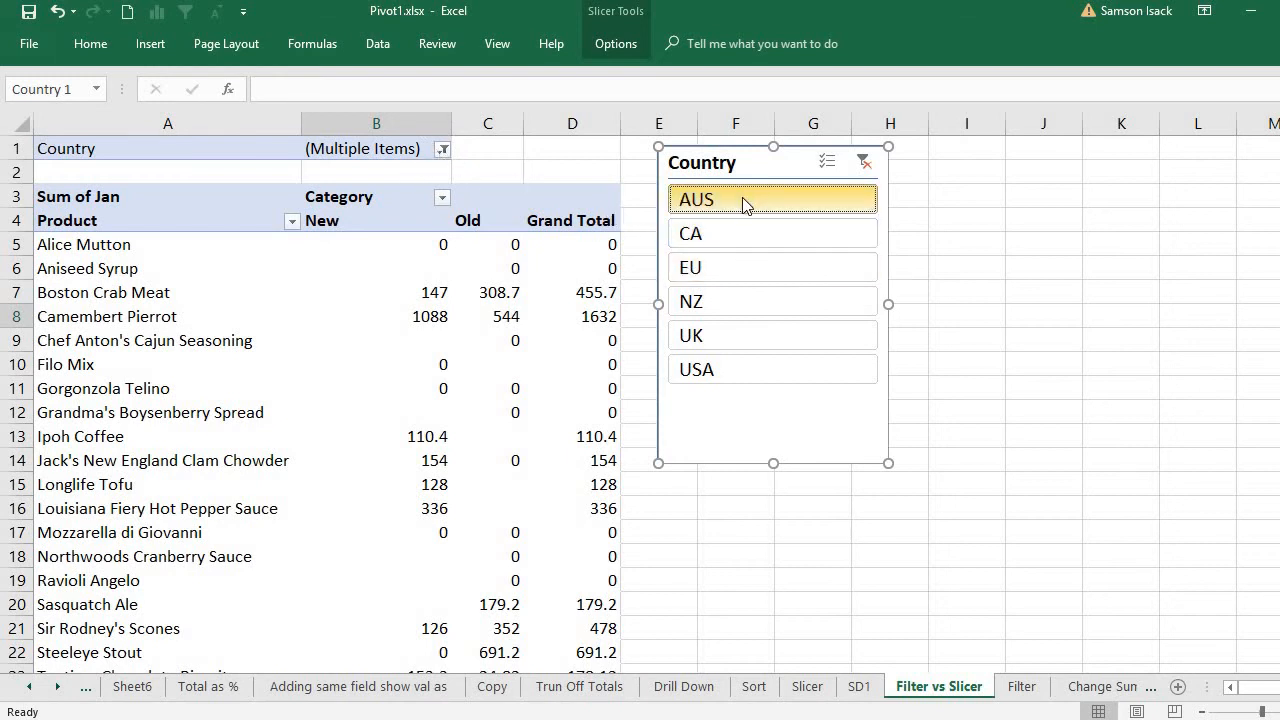
pyautogui.moveTo(742, 197); pyautogui.dragTo(761, 308)
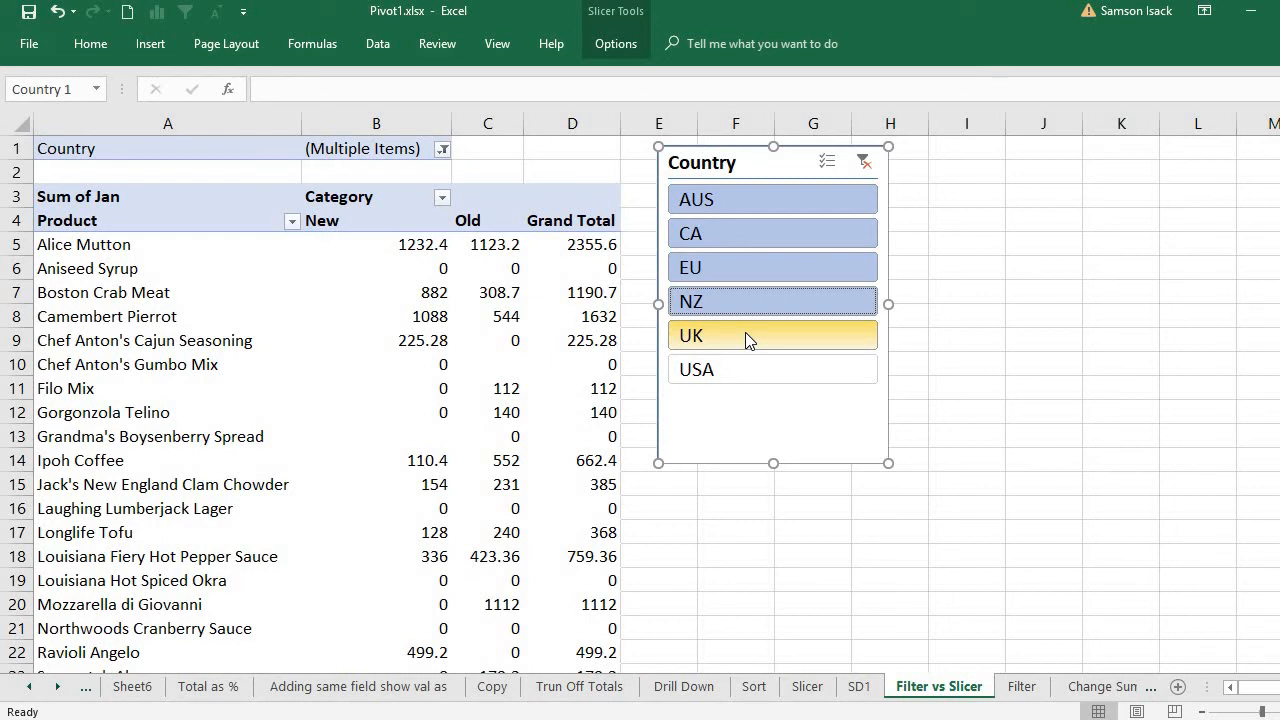
pyautogui.click(753, 209)
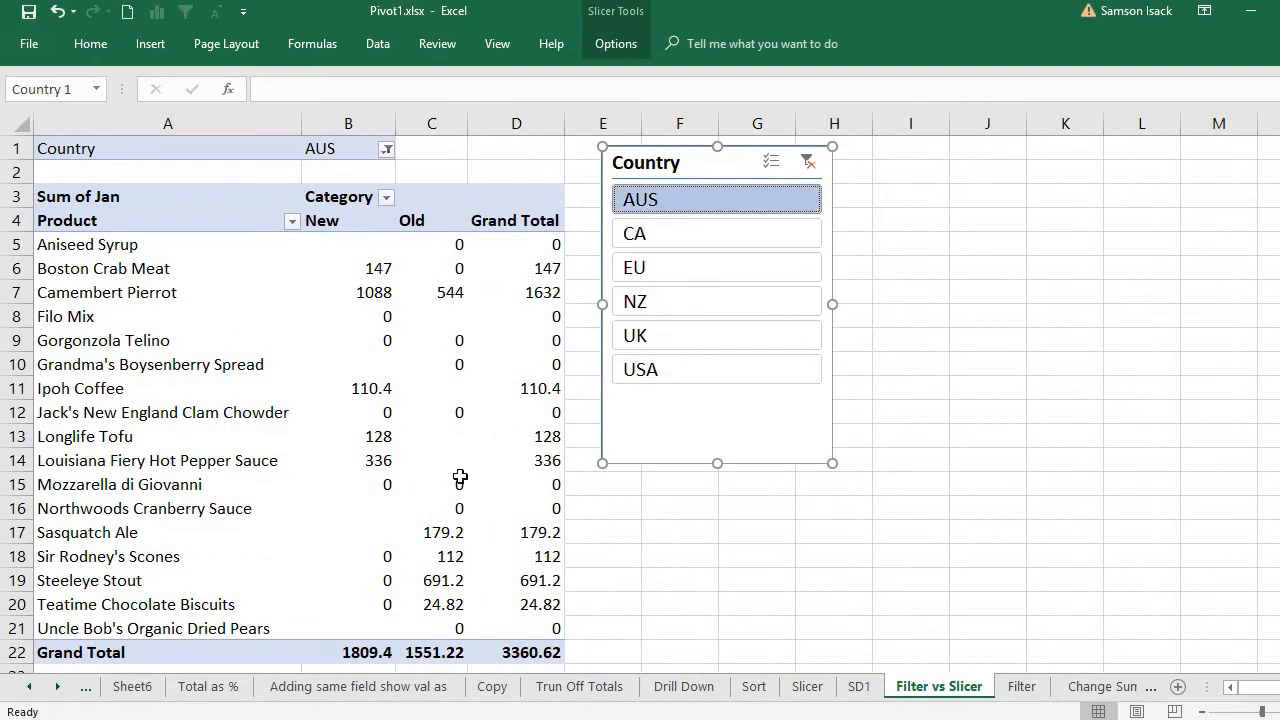
pyautogui.click(659, 267)
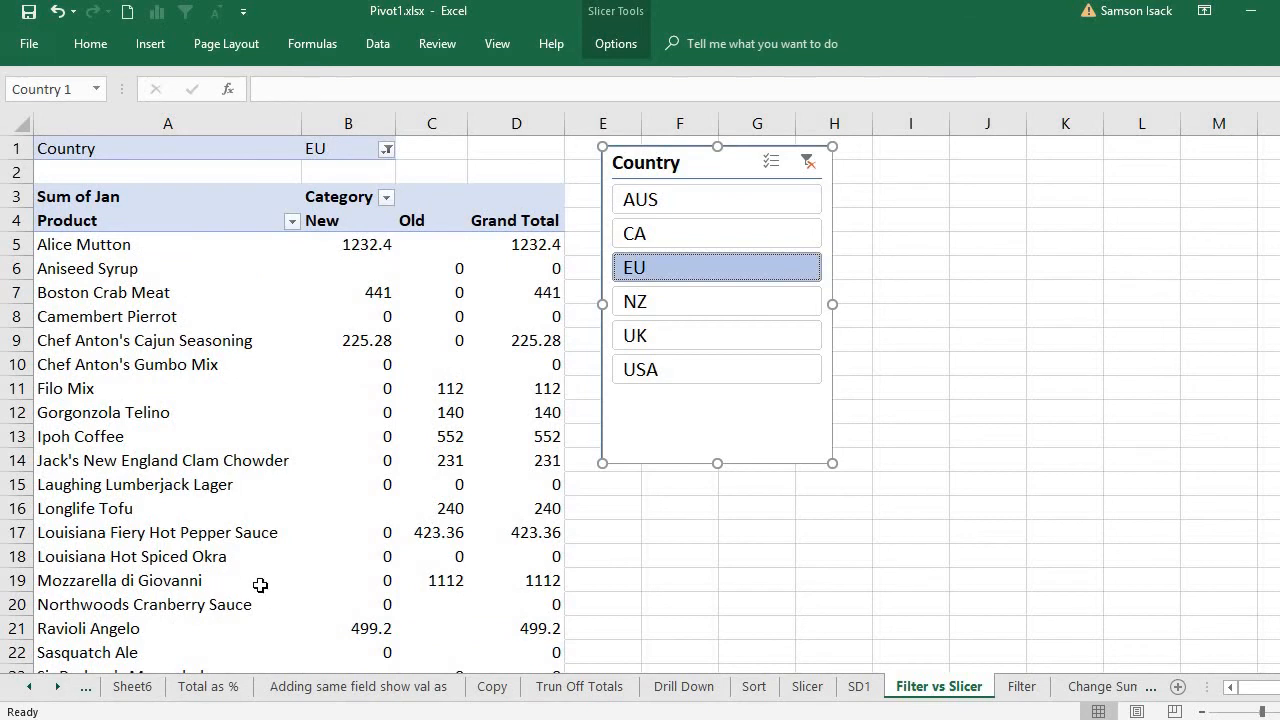
# Change the Country report filter to AUS only, clearing EU
pyautogui.click(387, 150)
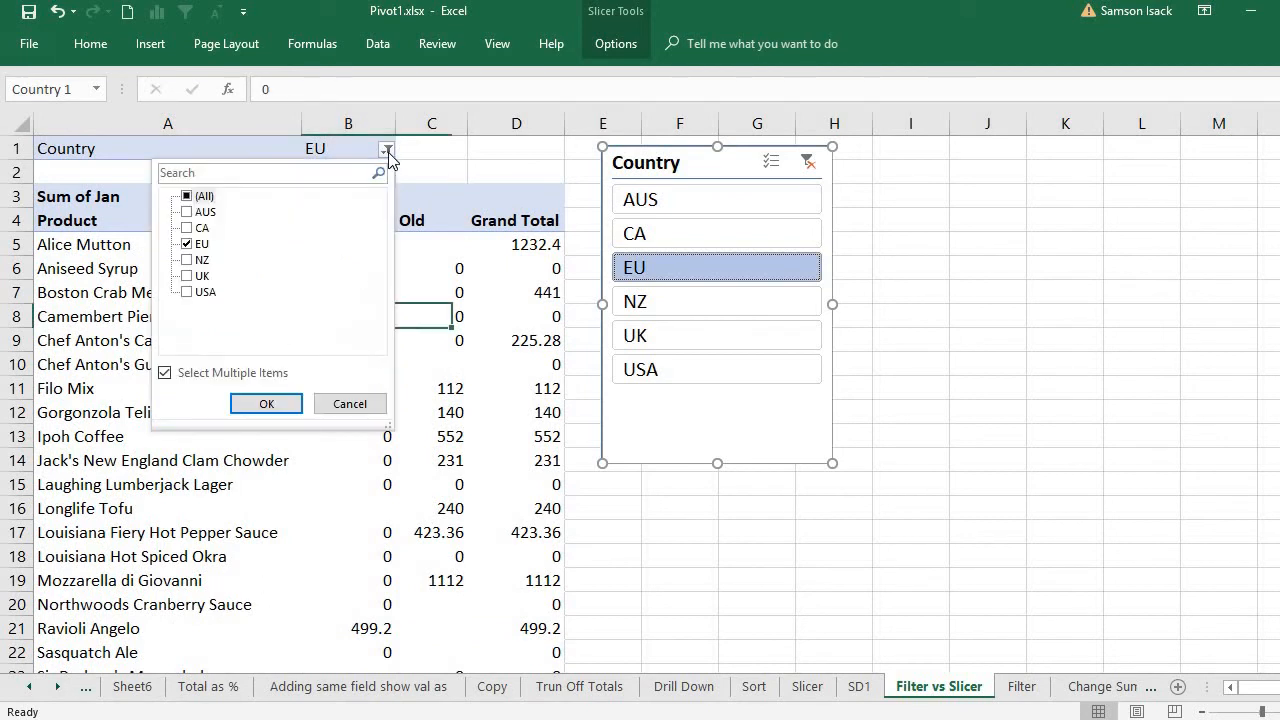
pyautogui.click(188, 213)
pyautogui.click(188, 213)
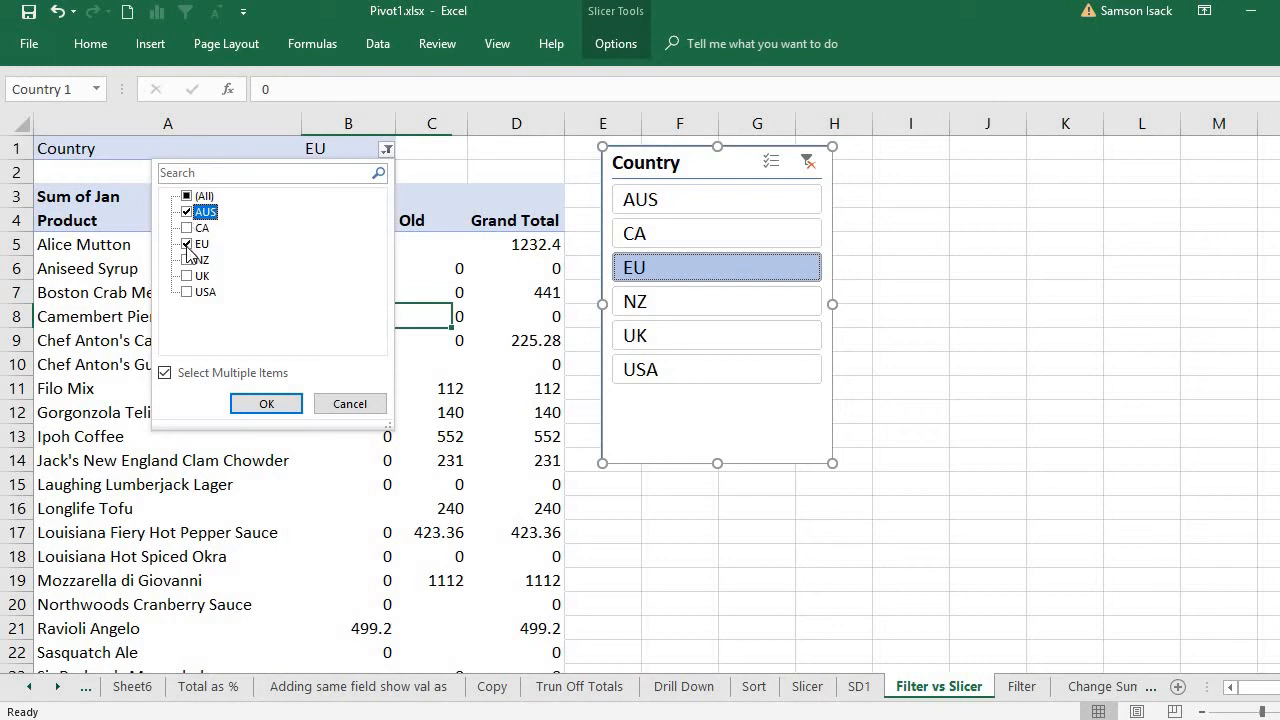
pyautogui.click(187, 244)
pyautogui.click(256, 403)
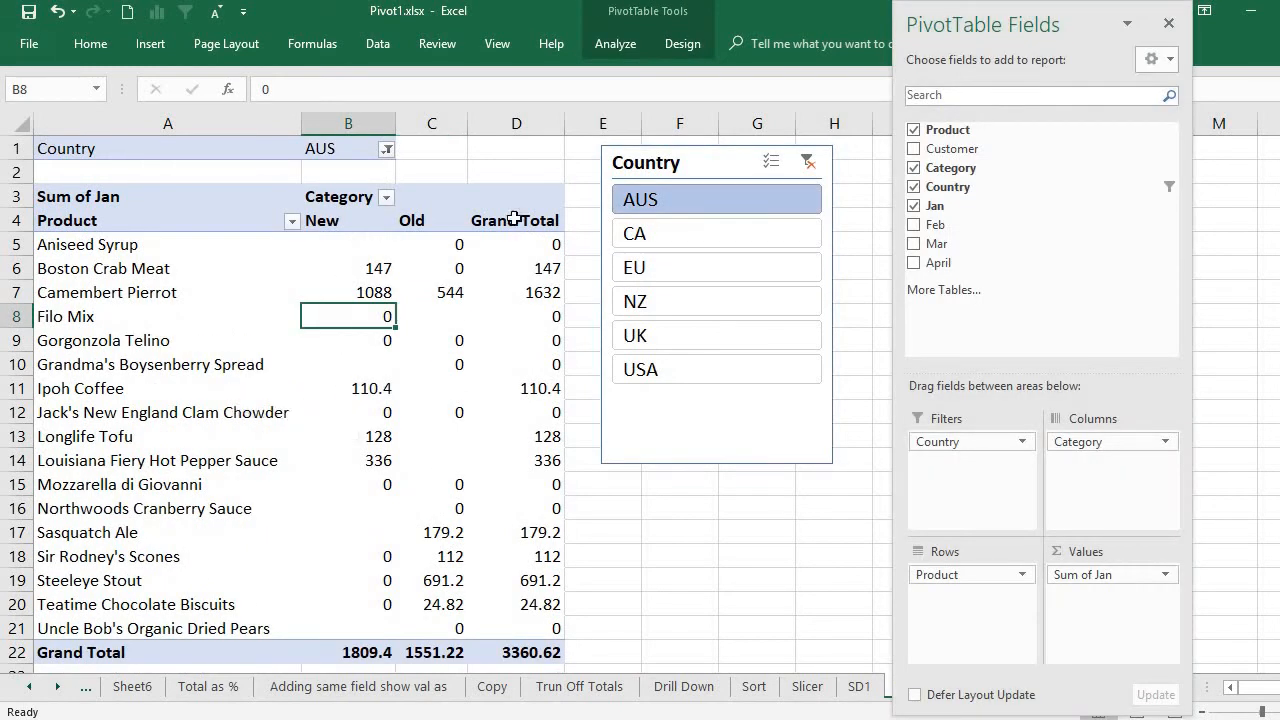
# Filter to CA with the Country slicer, and restore all countries through the report filter
pyautogui.click(722, 240)
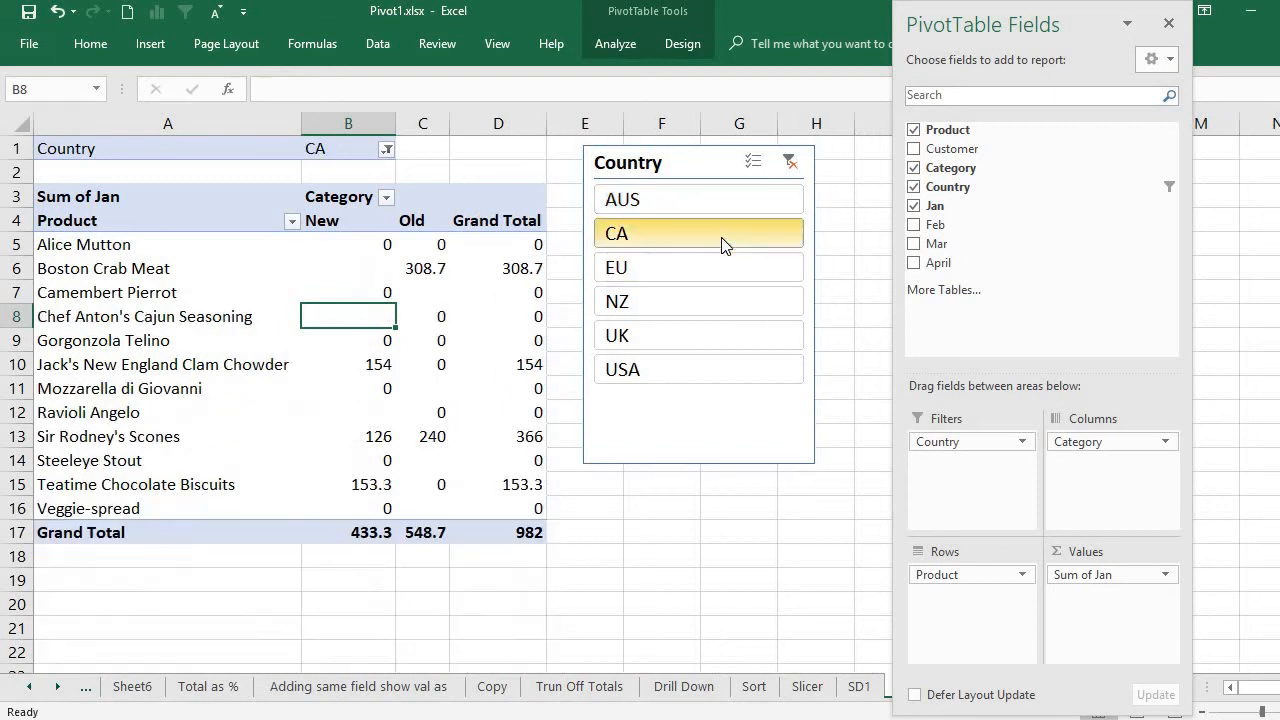
pyautogui.click(387, 150)
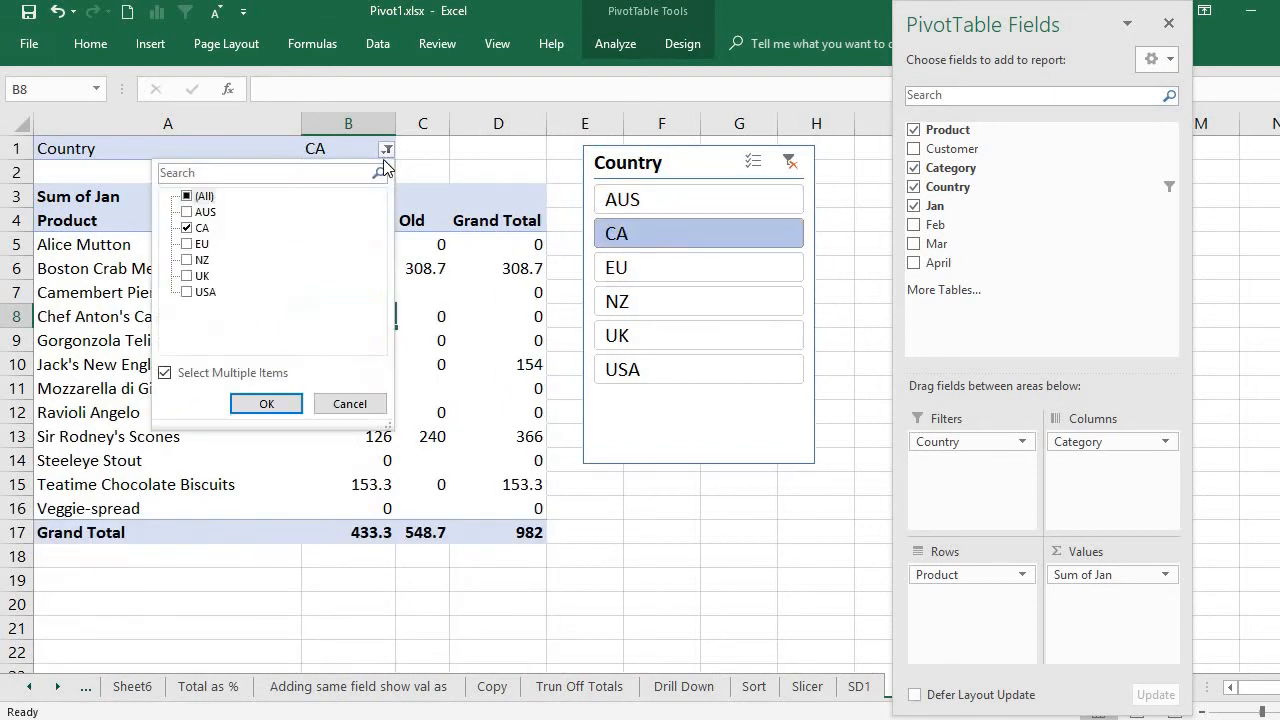
pyautogui.click(187, 212)
pyautogui.click(186, 196)
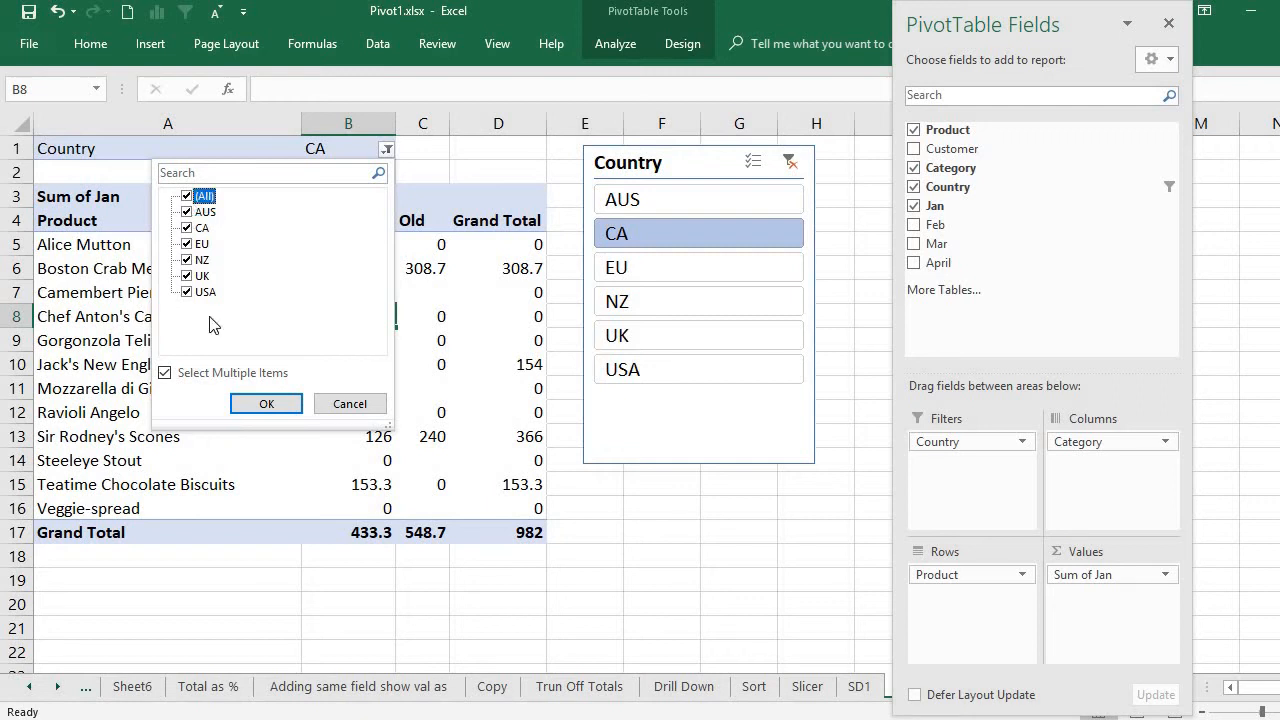
pyautogui.click(268, 404)
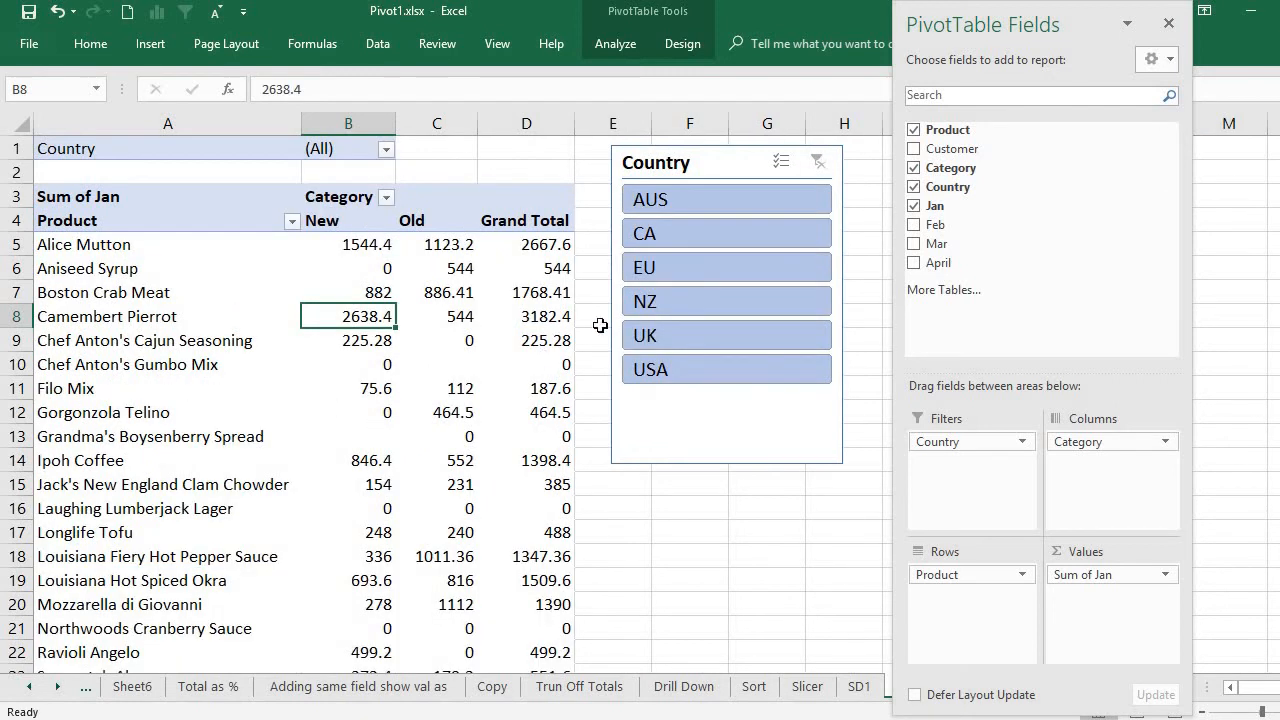
# Filter the PivotTable to AUS with the Country slicer and check the matching selection in the report filter
pyautogui.click(695, 204)
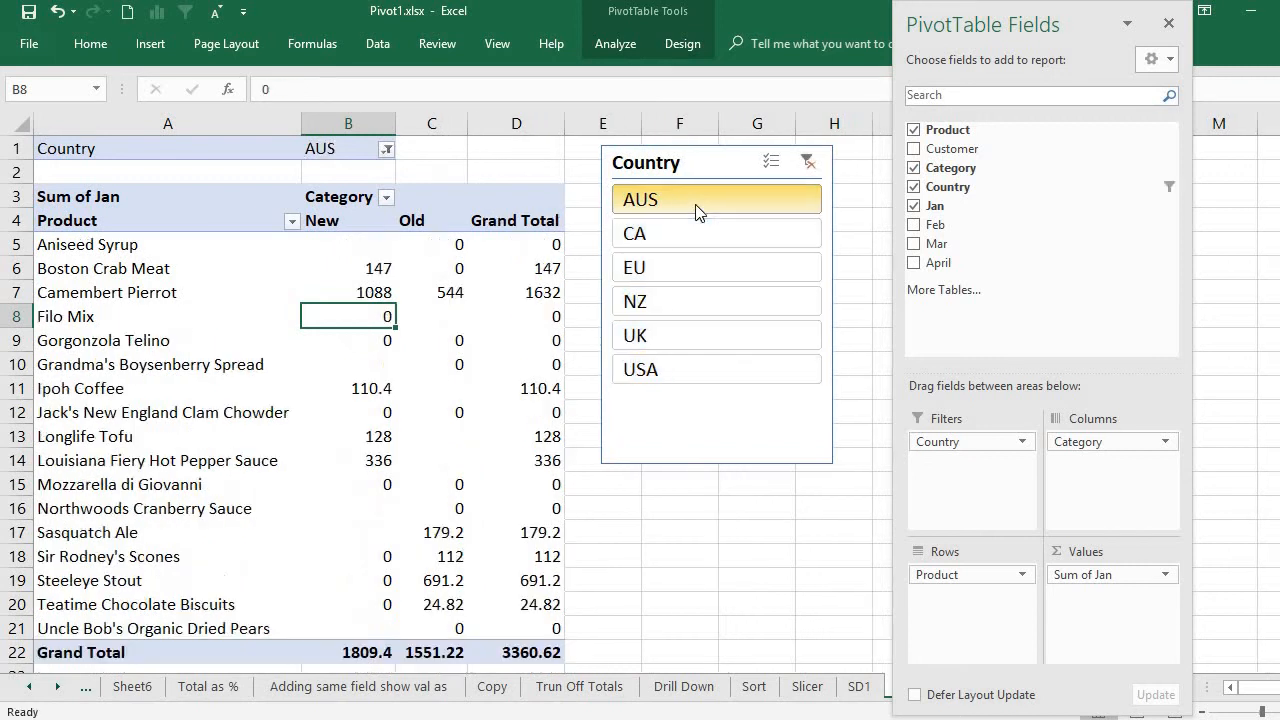
pyautogui.click(388, 150)
pyautogui.click(334, 147)
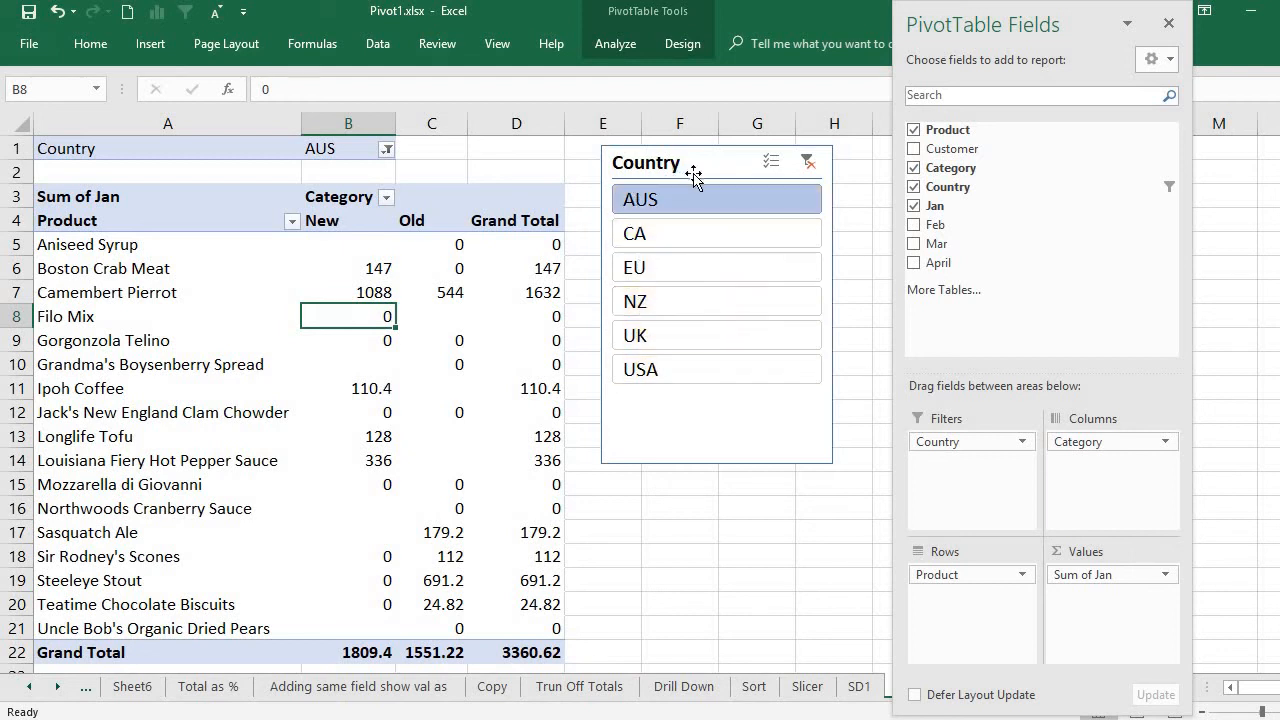
pyautogui.click(386, 149)
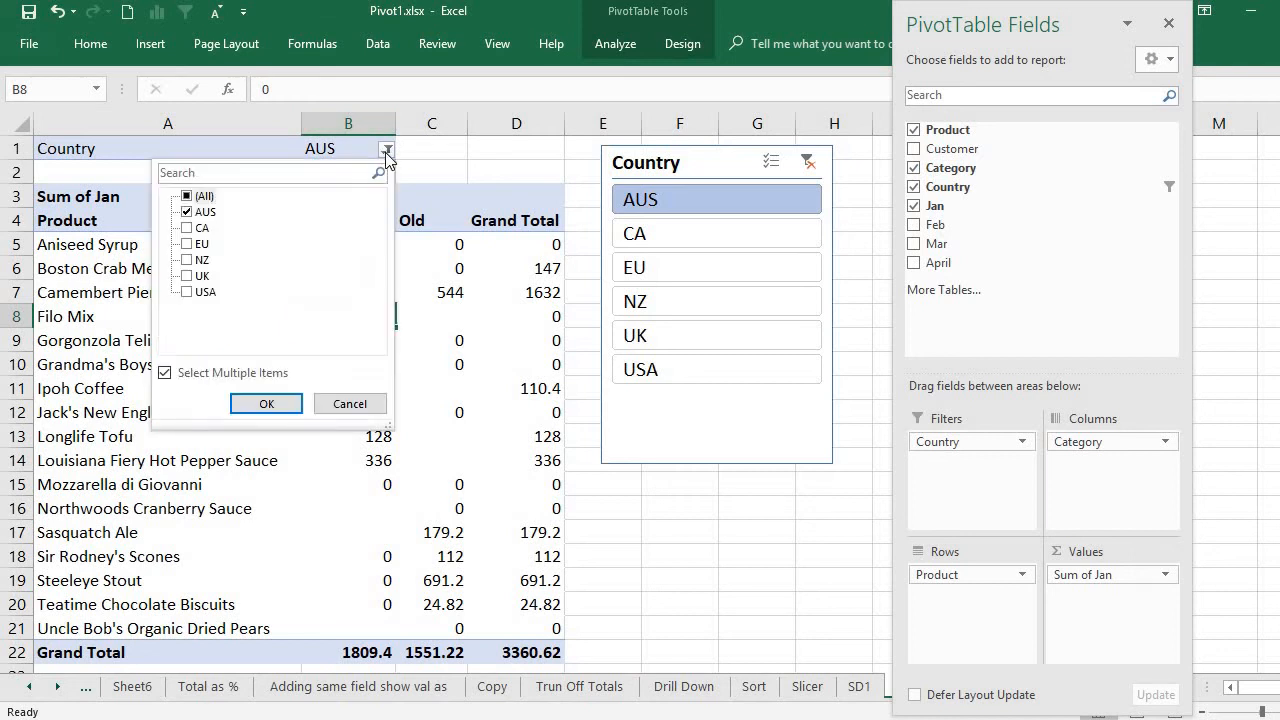
pyautogui.click(655, 163)
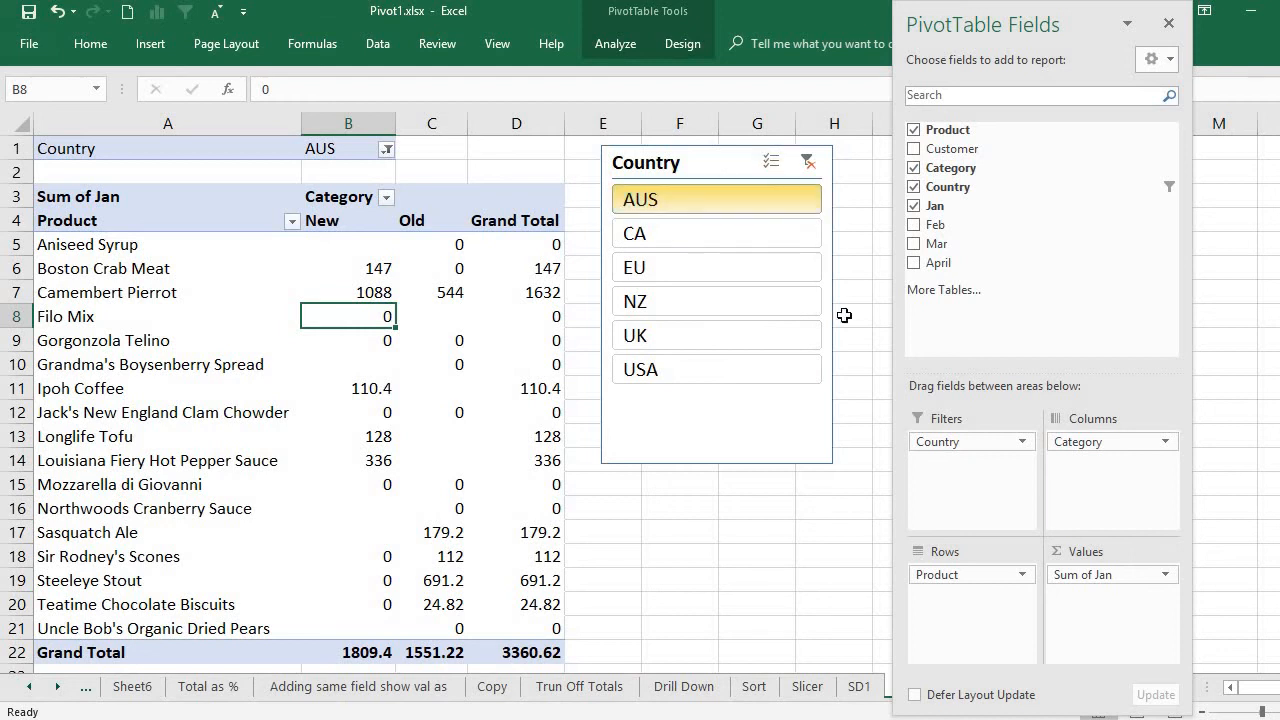
# Close the PivotTable field list and shorten the Country slicer so it ends just below the USA item
pyautogui.click(1168, 24)
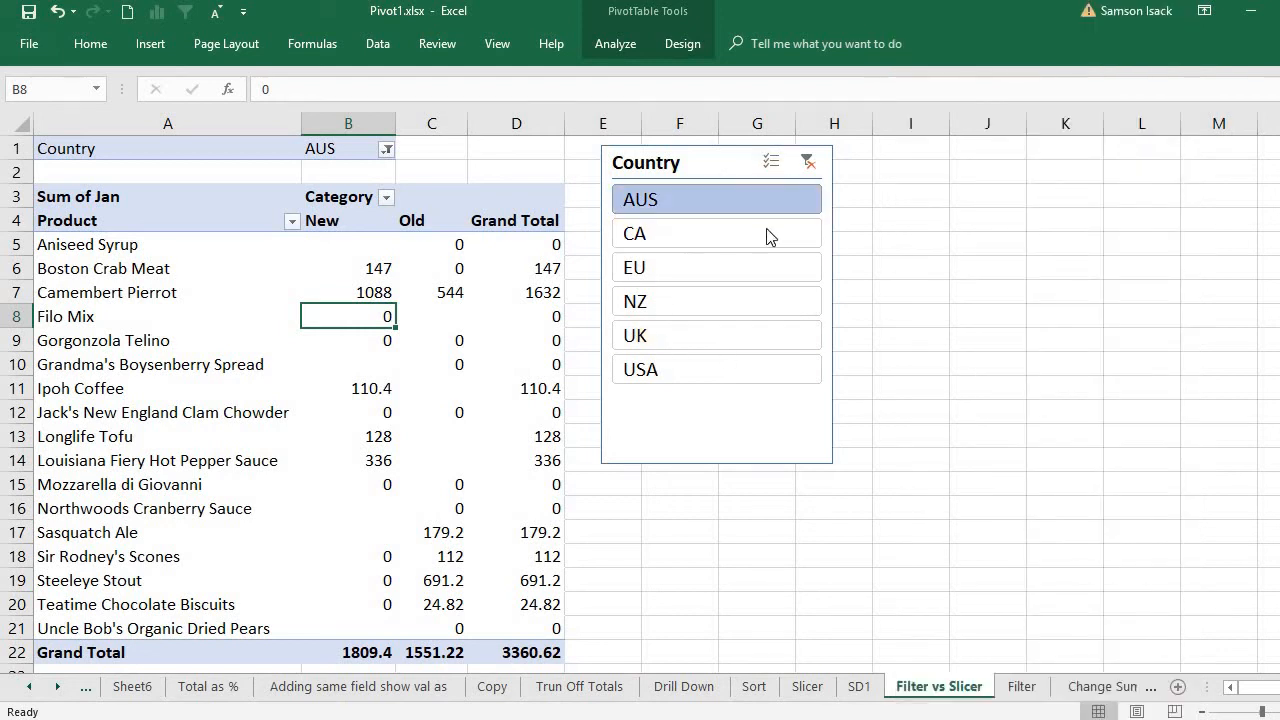
pyautogui.click(815, 460)
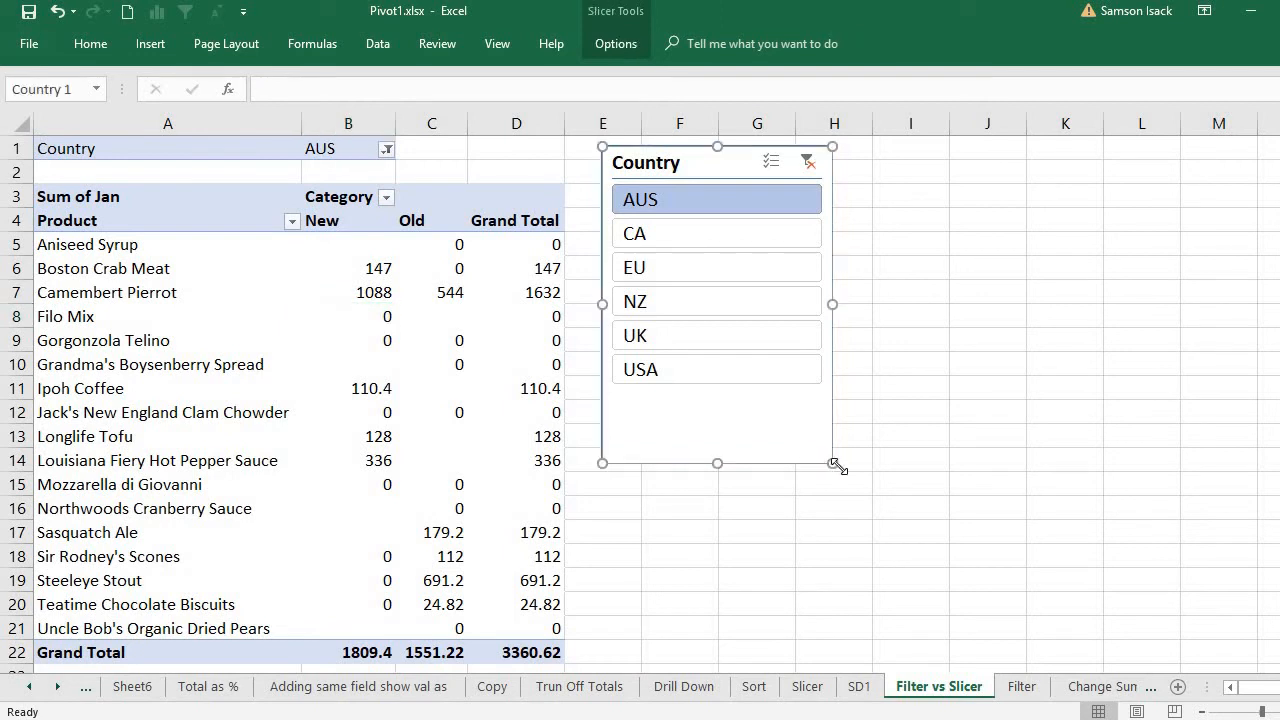
pyautogui.moveTo(830, 460); pyautogui.dragTo(836, 398)
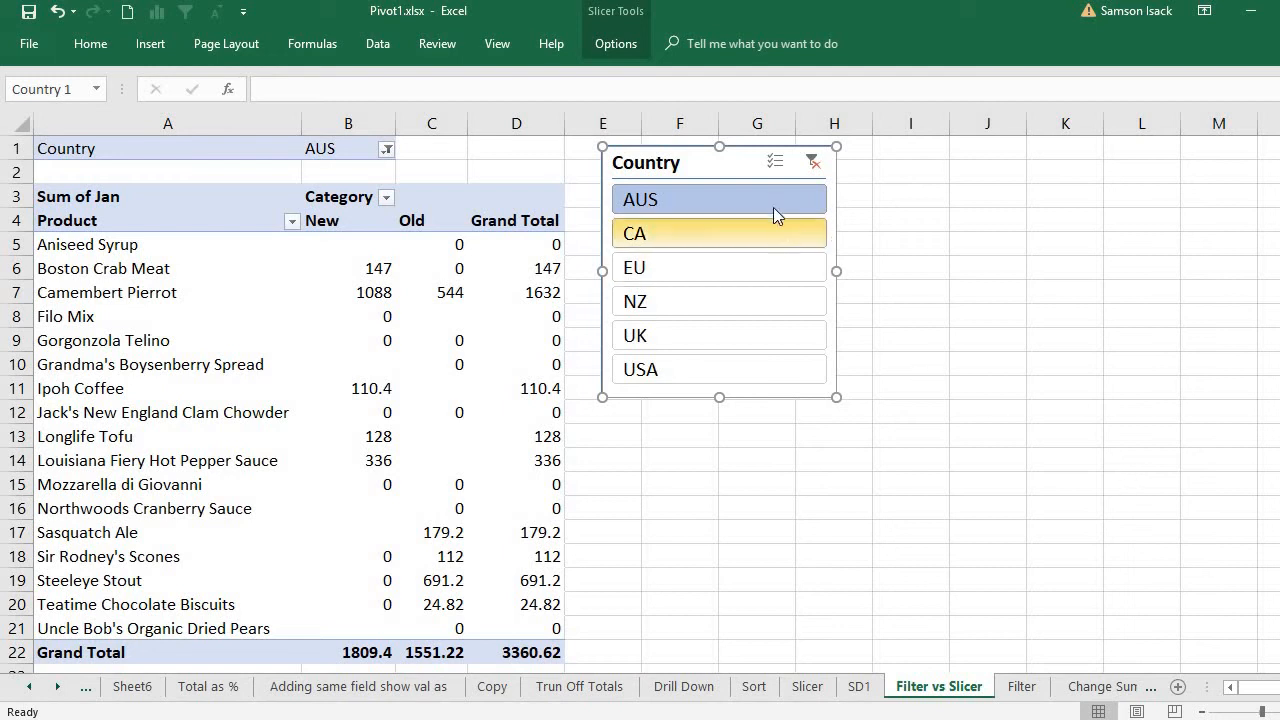
# Narrow the Country slicer so it ends just inside column H with enough width for its full title
pyautogui.moveTo(737, 162); pyautogui.dragTo(767, 90)
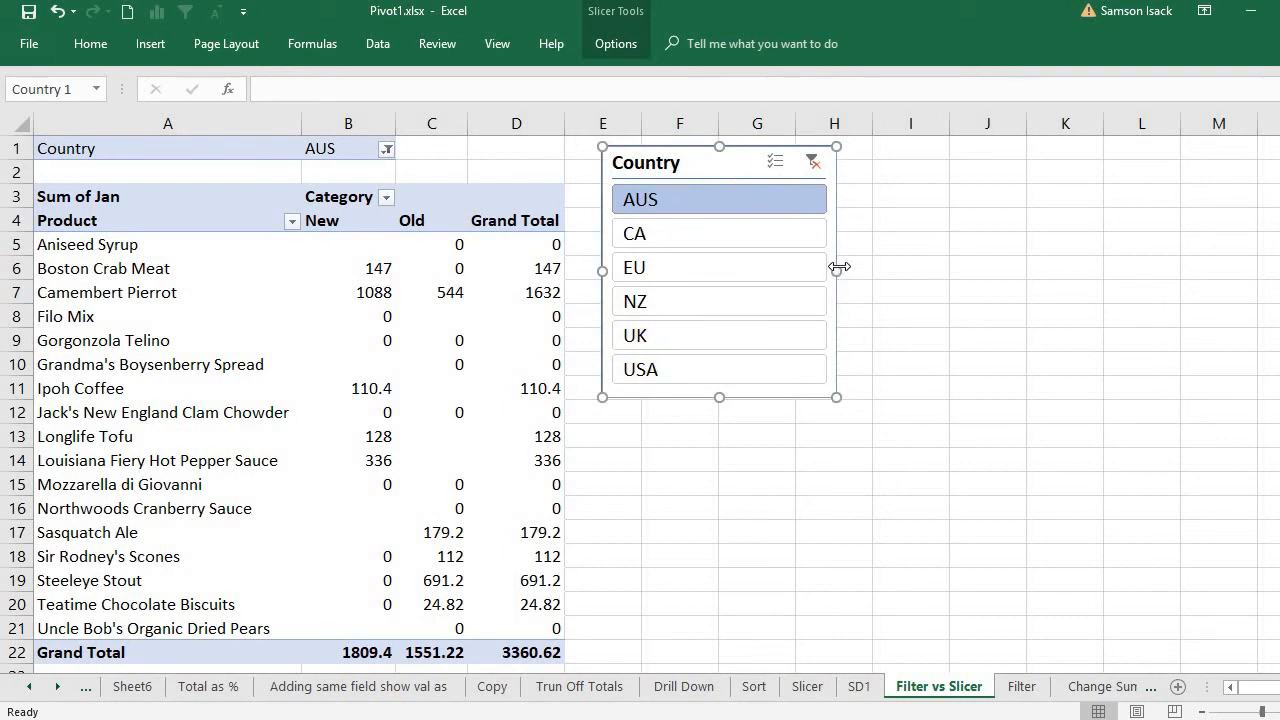
pyautogui.moveTo(838, 267); pyautogui.dragTo(752, 268)
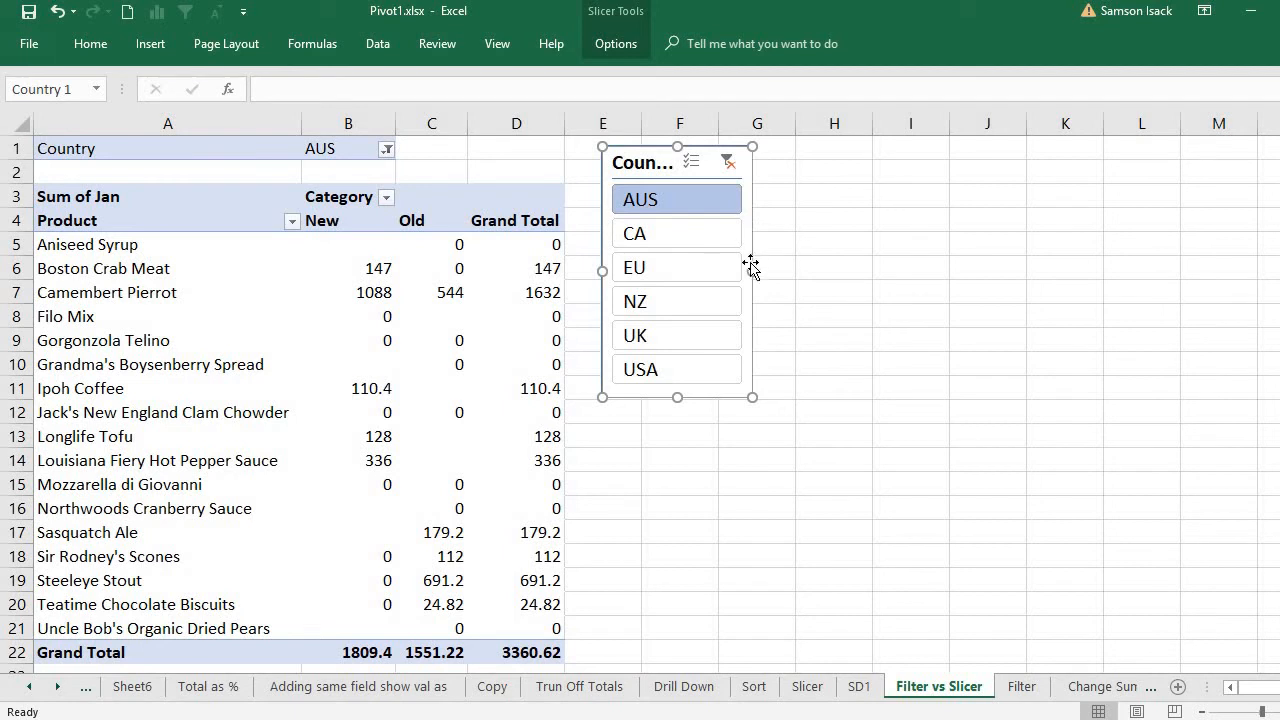
pyautogui.moveTo(751, 273); pyautogui.dragTo(810, 271)
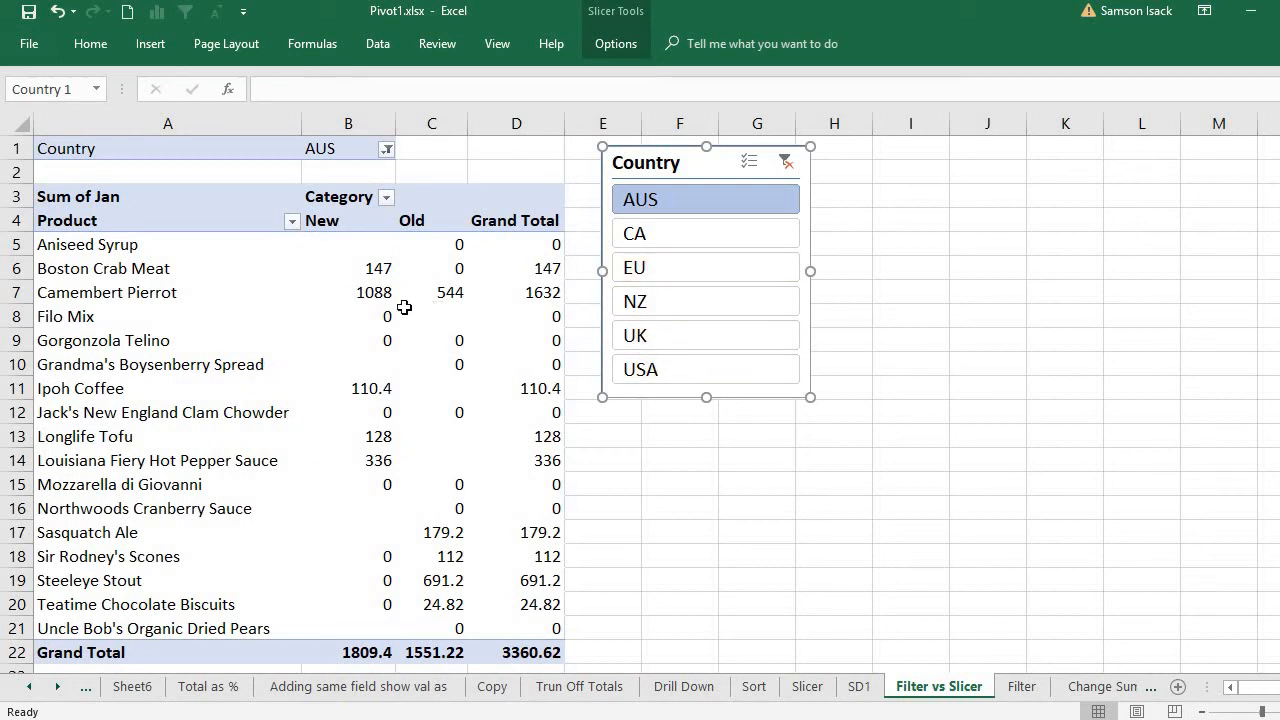
# Compare the filter lists of the Country report filter, the Product row labels and the Category column labels without changing anything
pyautogui.click(387, 149)
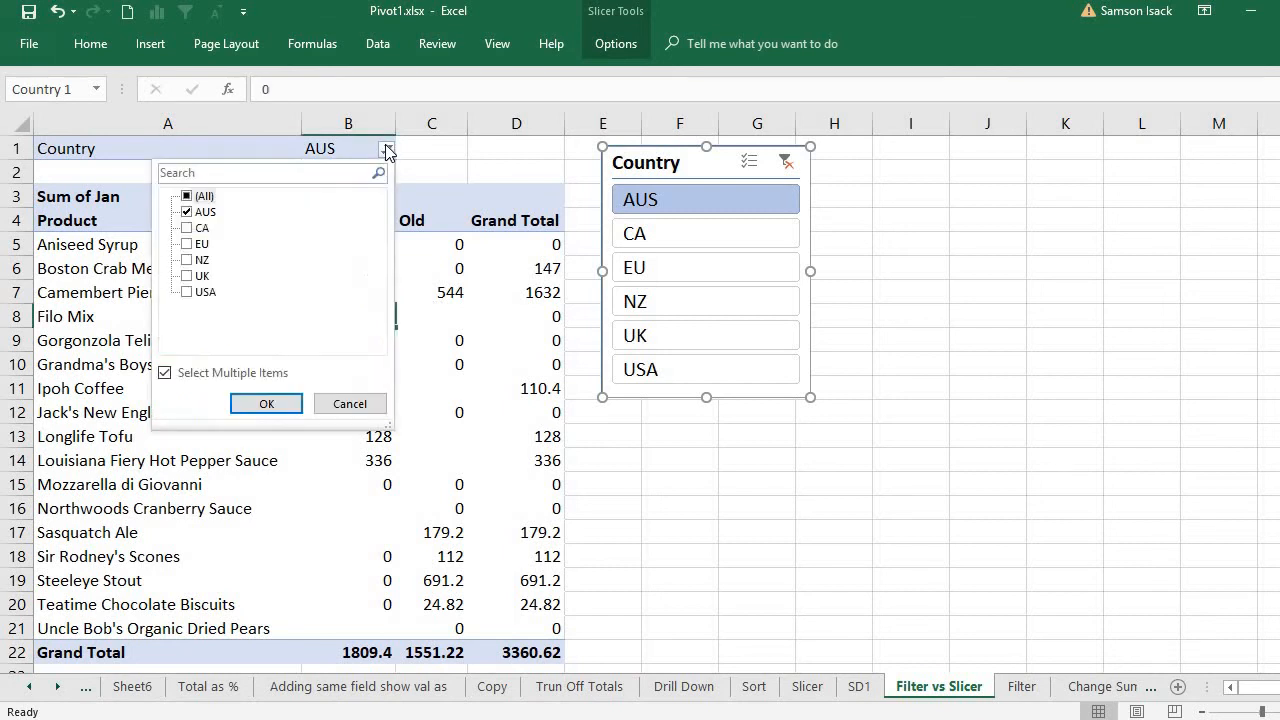
pyautogui.click(389, 152)
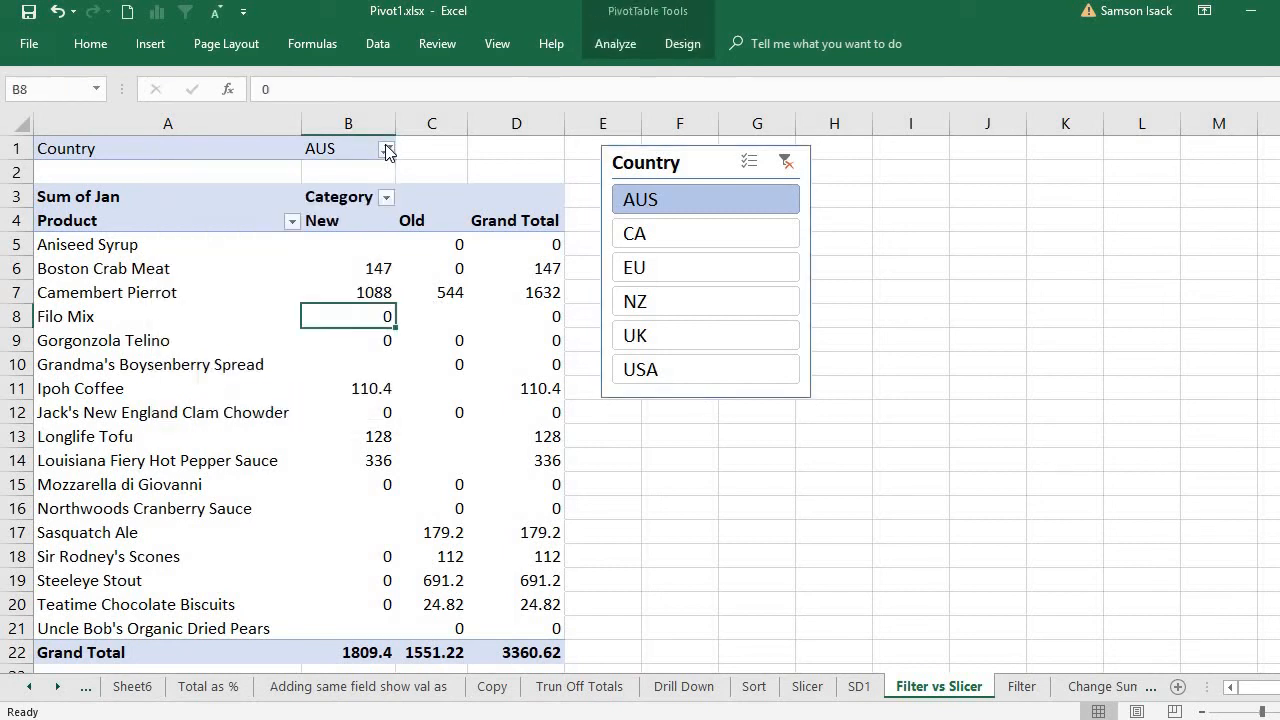
pyautogui.click(292, 222)
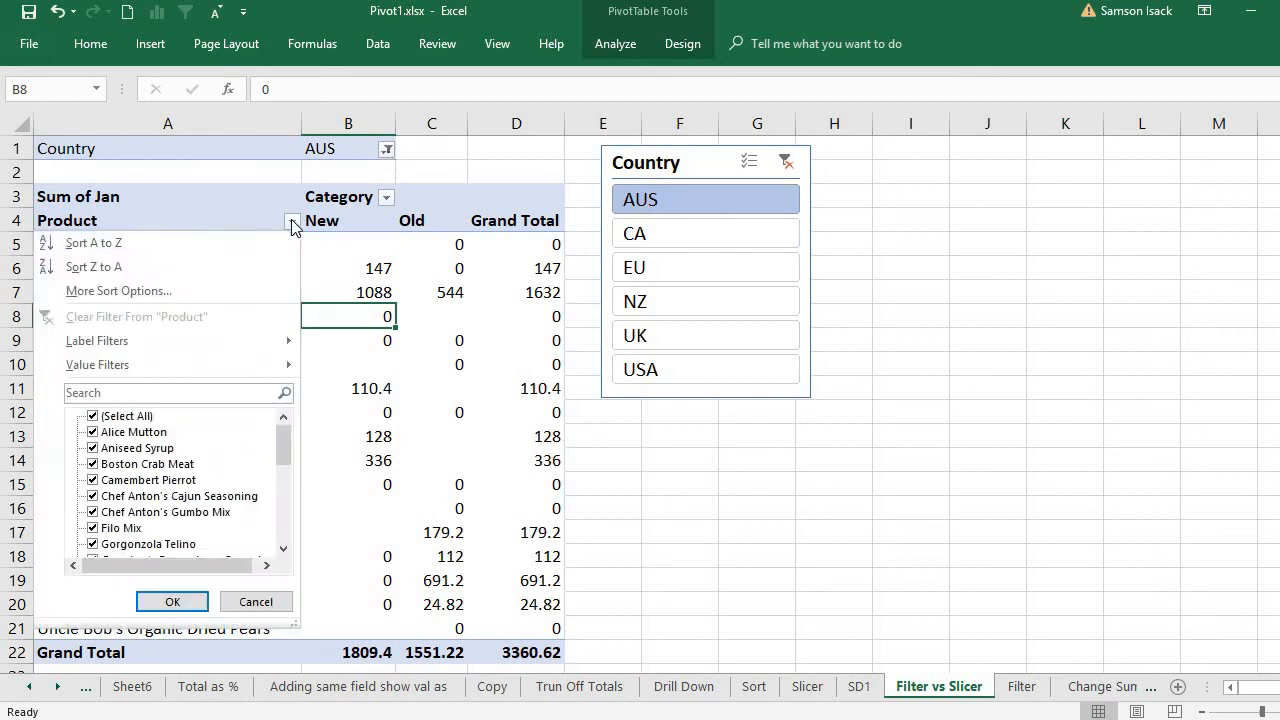
pyautogui.click(388, 199)
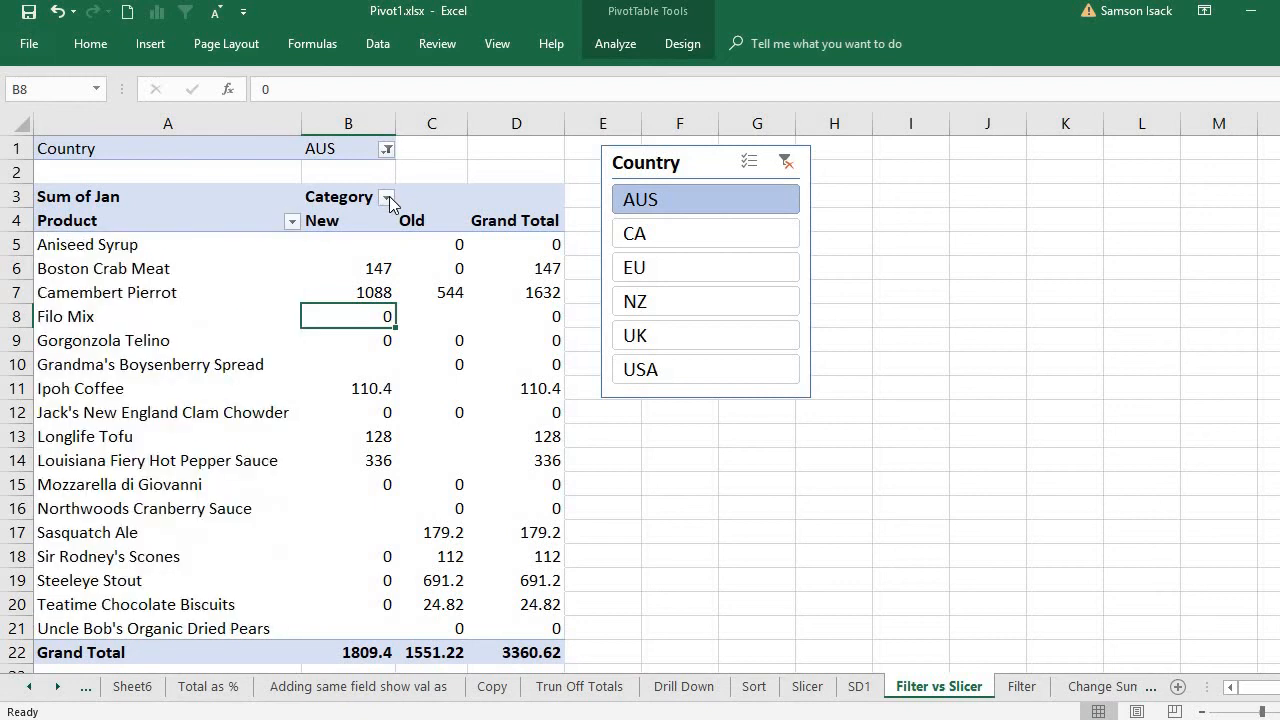
pyautogui.click(388, 199)
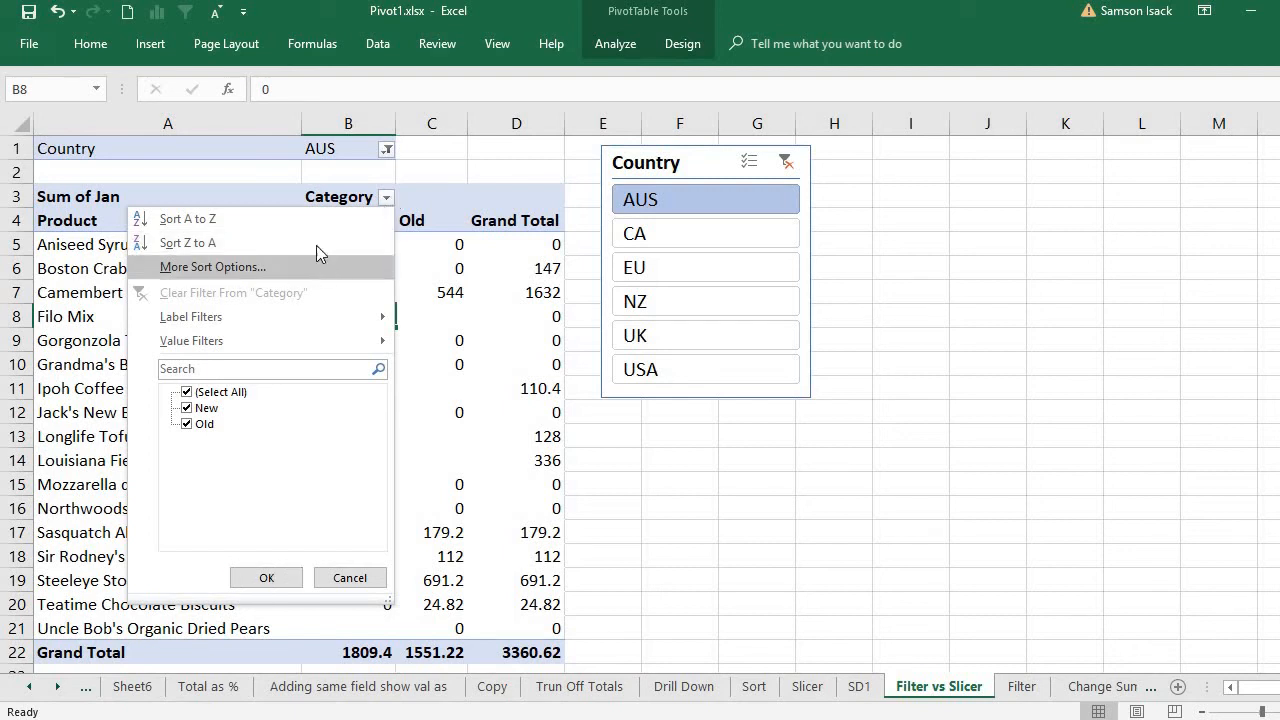
pyautogui.click(386, 202)
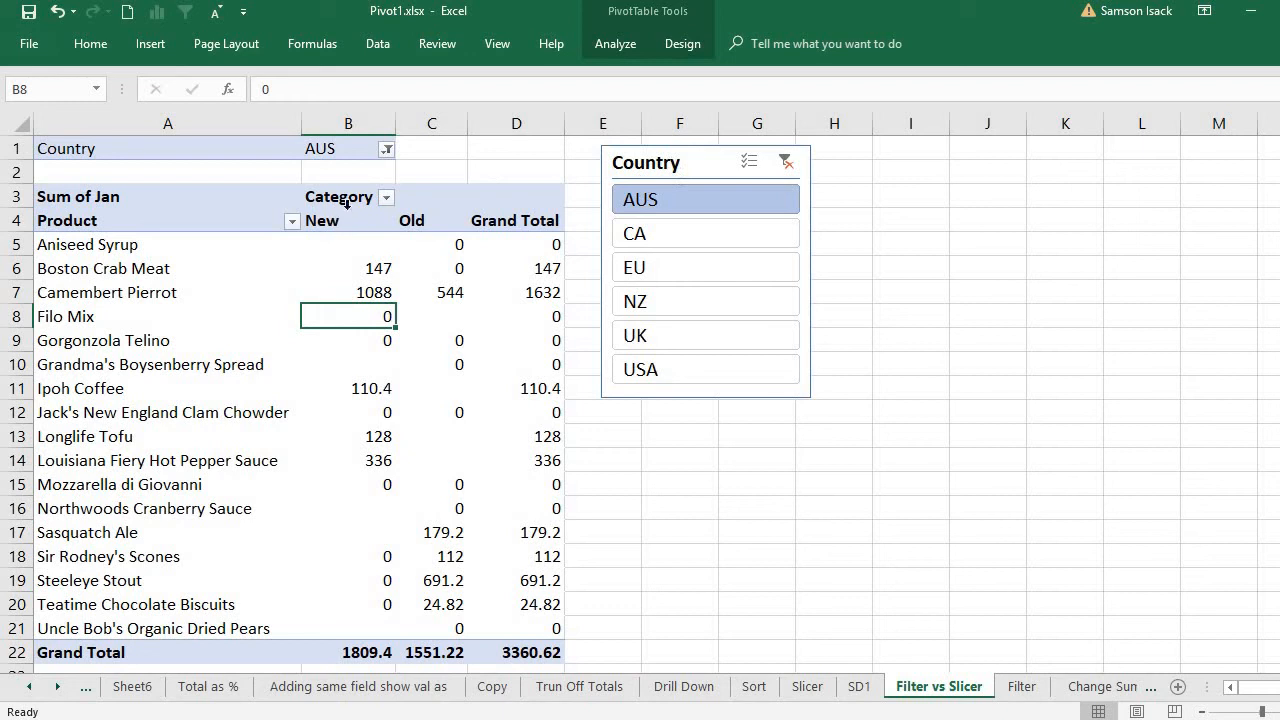
# Add UK to AUS in the Country report filter and select the filter's value cell
pyautogui.click(386, 150)
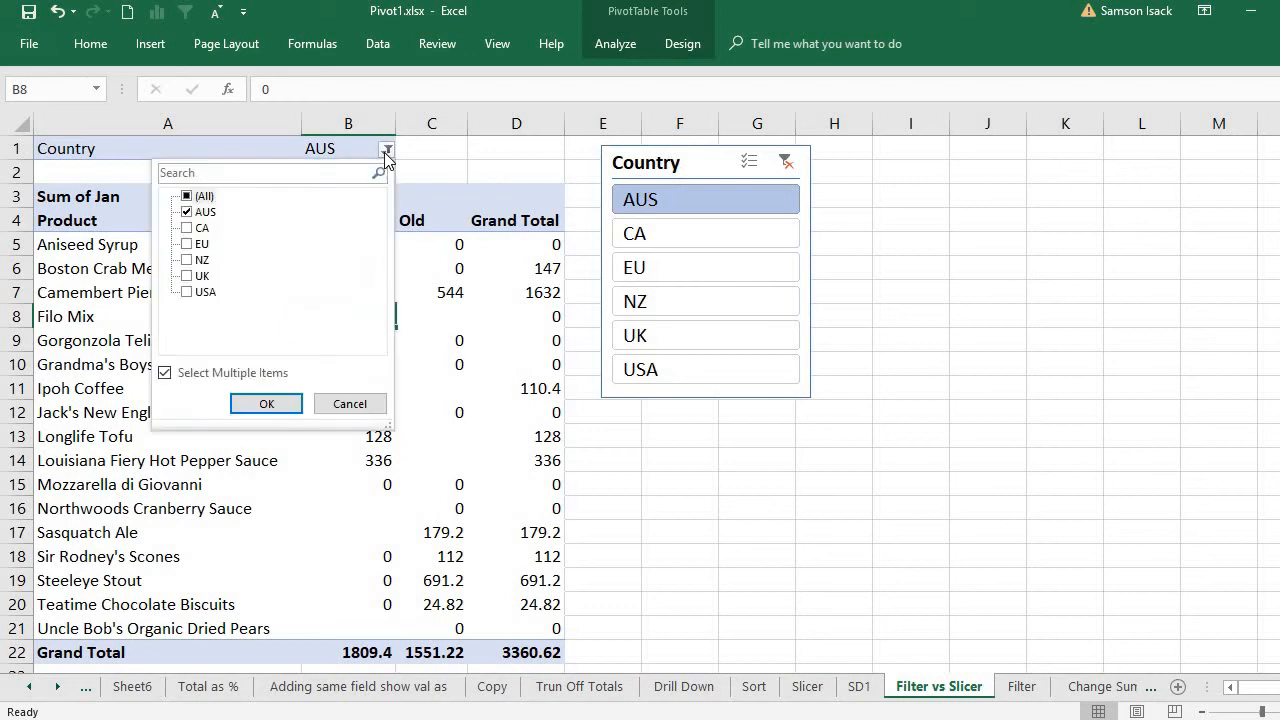
pyautogui.click(187, 277)
pyautogui.click(272, 403)
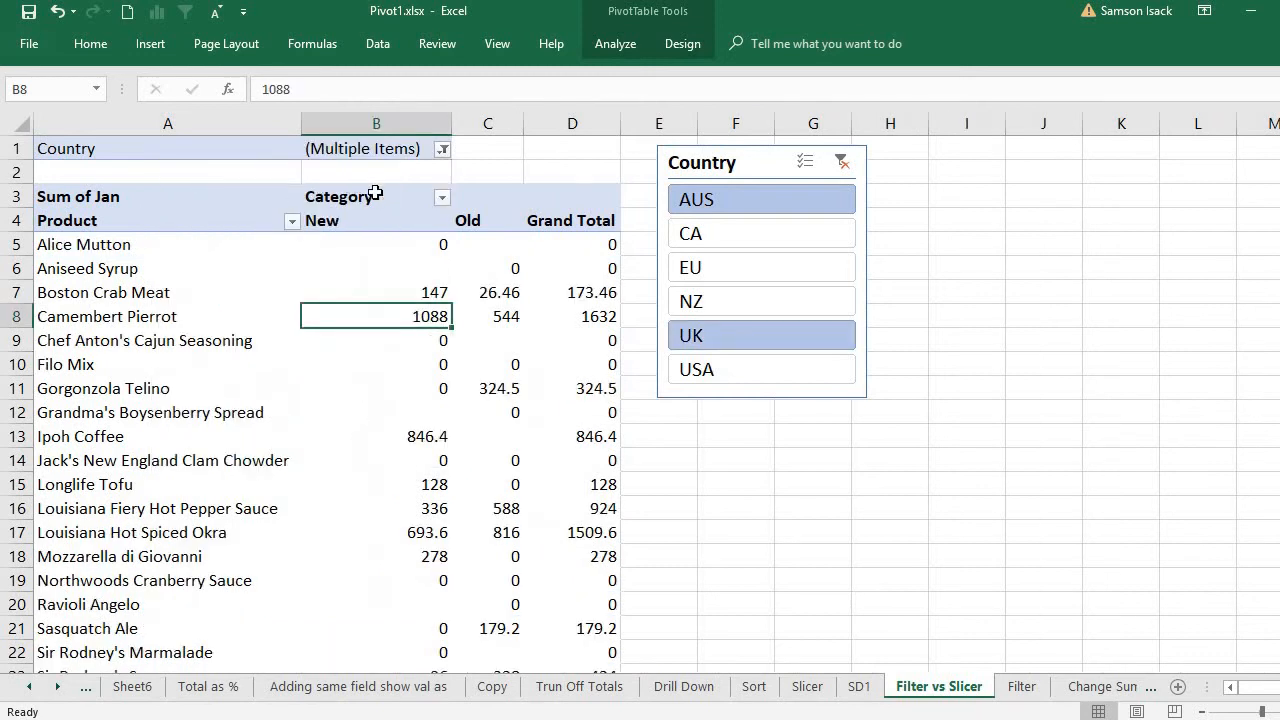
pyautogui.click(416, 148)
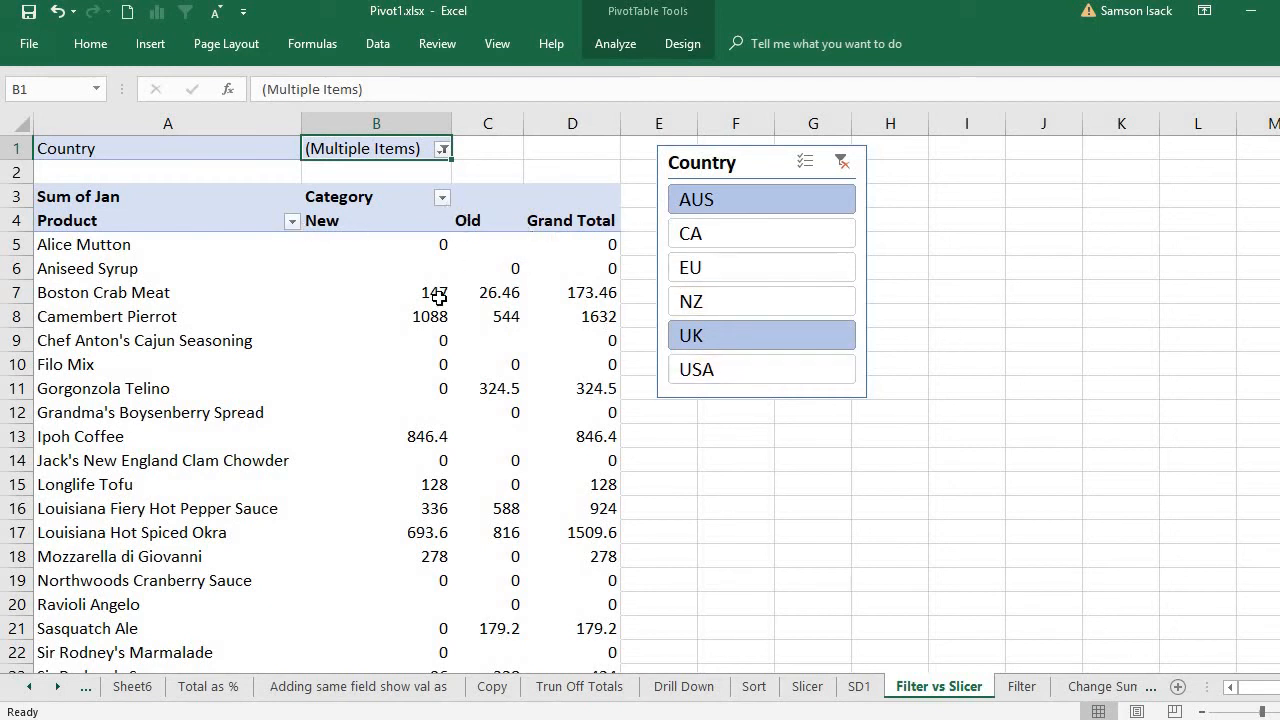
# Show the PivotTable field list and move Category from the columns to the report filters below Country
pyautogui.rightClick(265, 398)
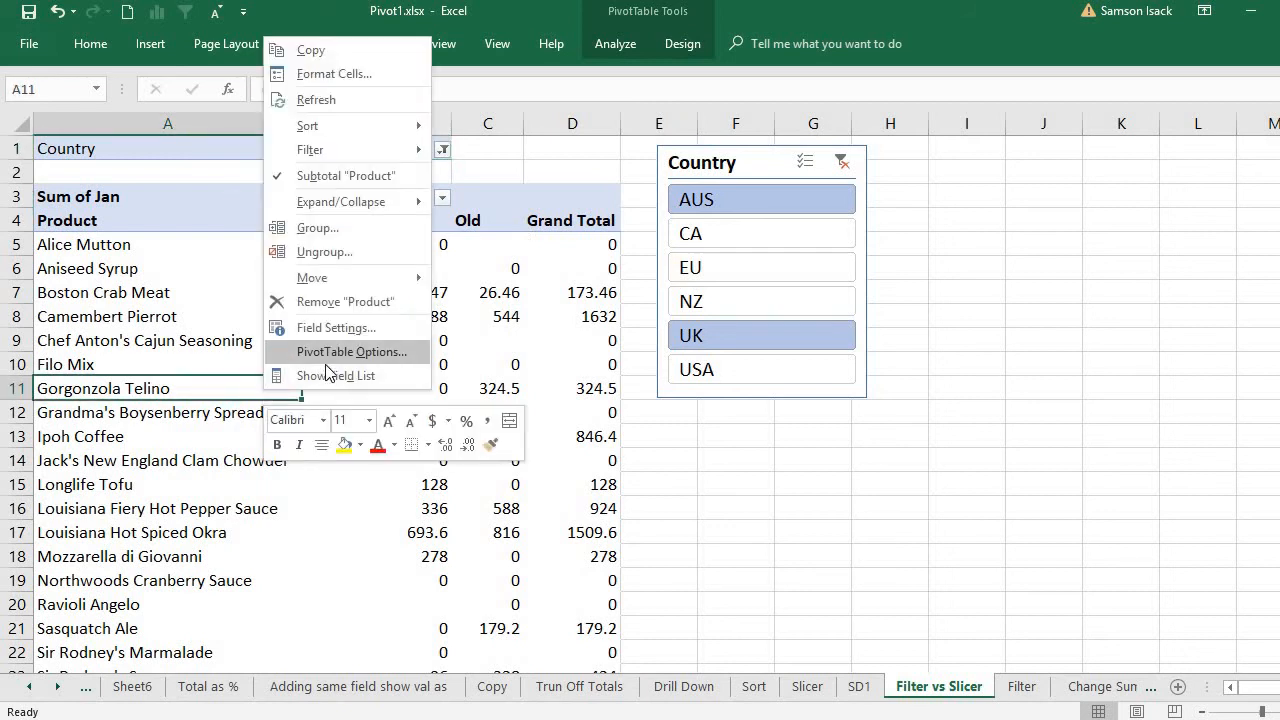
pyautogui.click(328, 372)
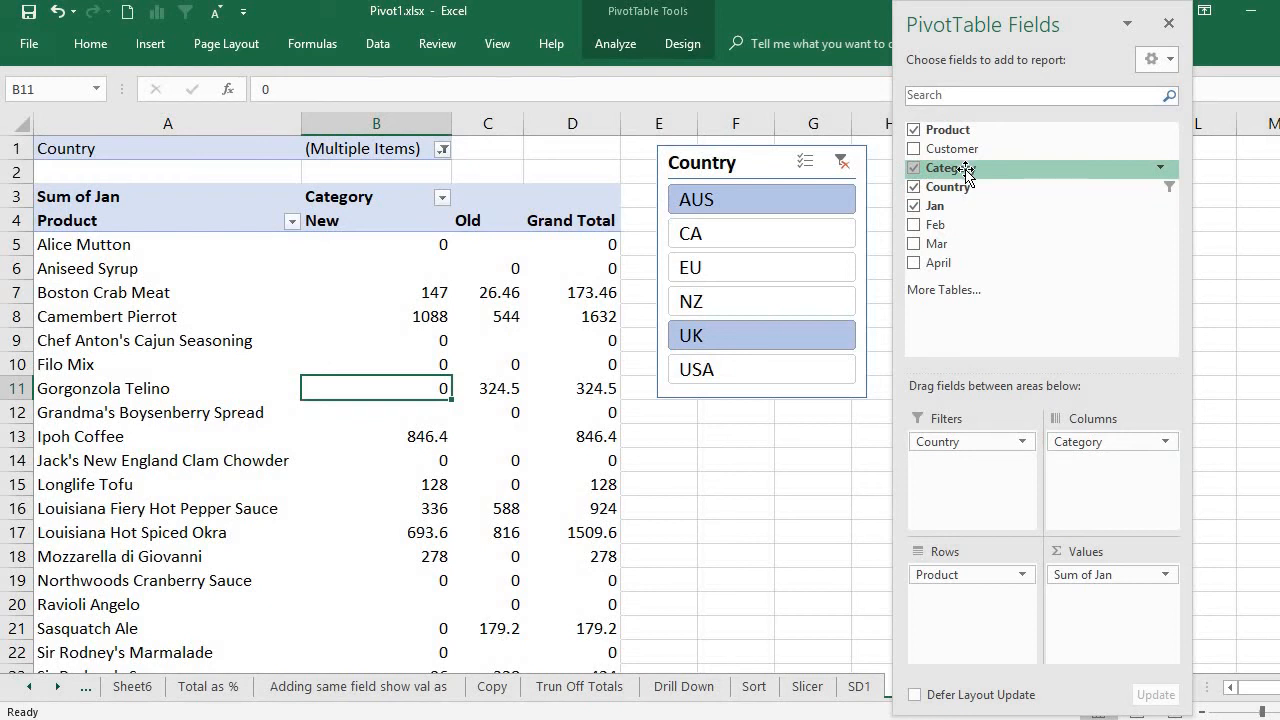
pyautogui.moveTo(965, 175); pyautogui.dragTo(967, 495)
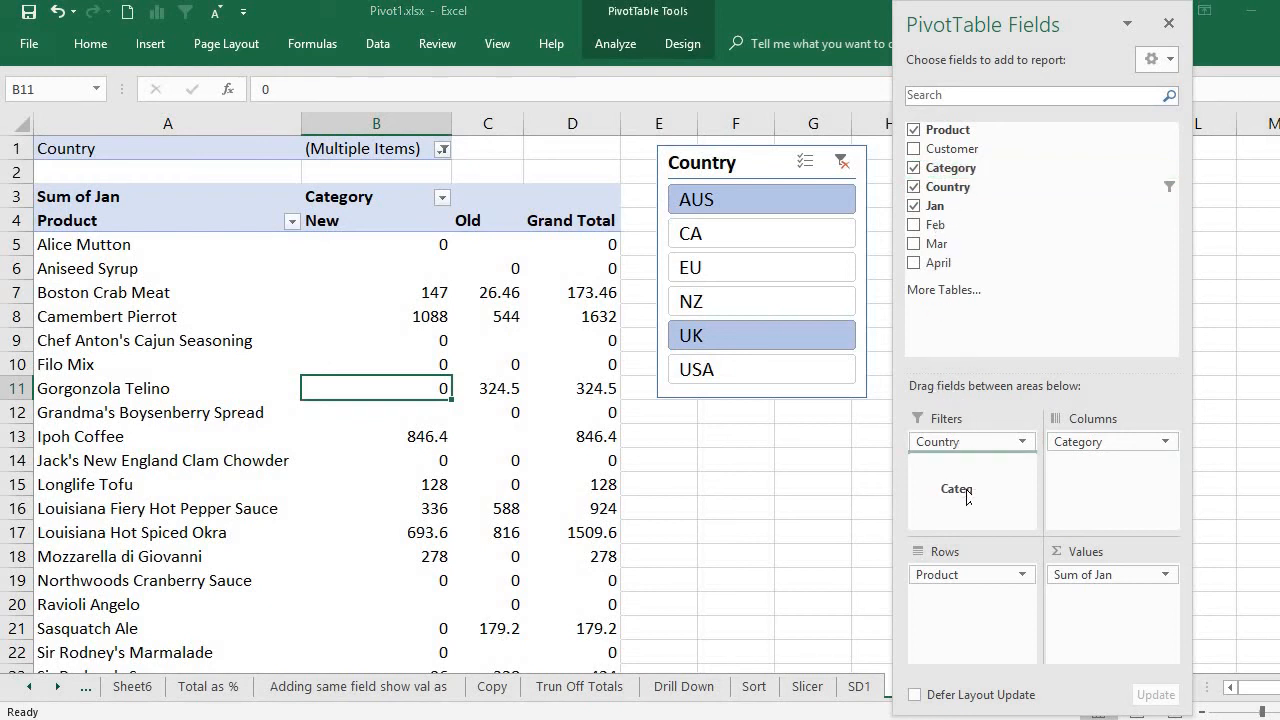
pyautogui.moveTo(967, 495); pyautogui.dragTo(969, 496)
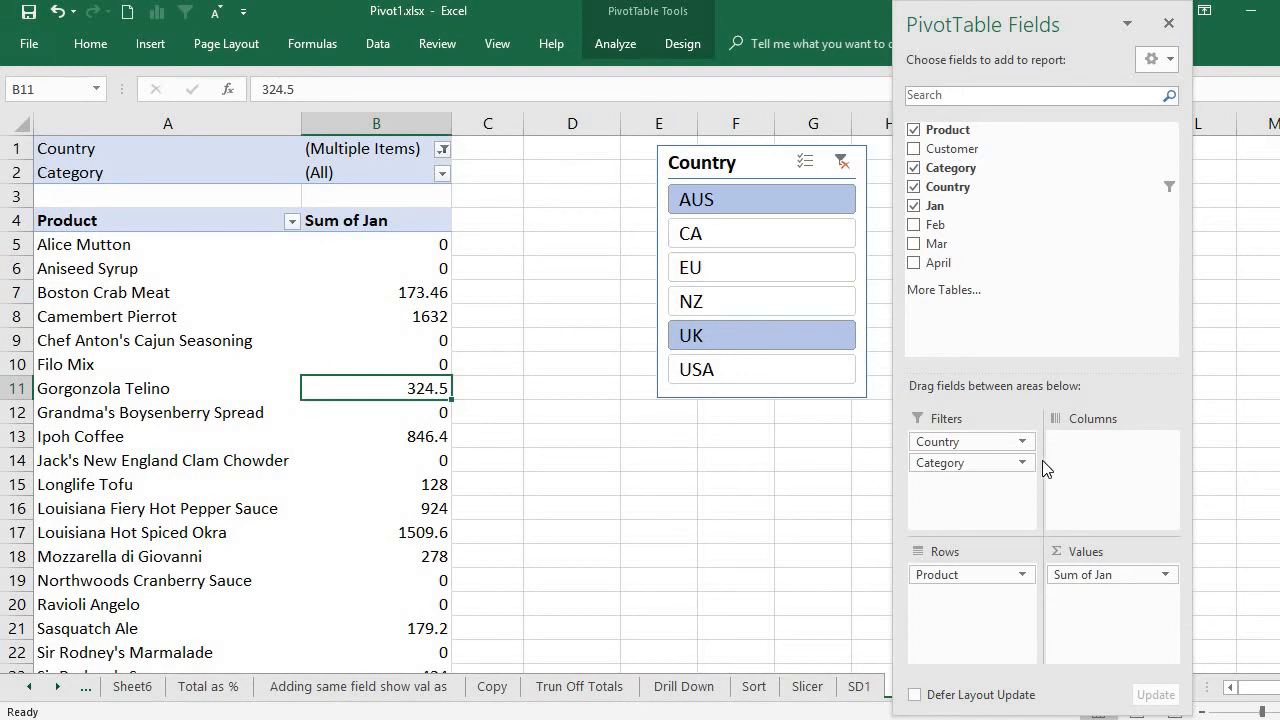
# Move Country from the report filters to the rows below Product and check the row label filter list
pyautogui.click(984, 442)
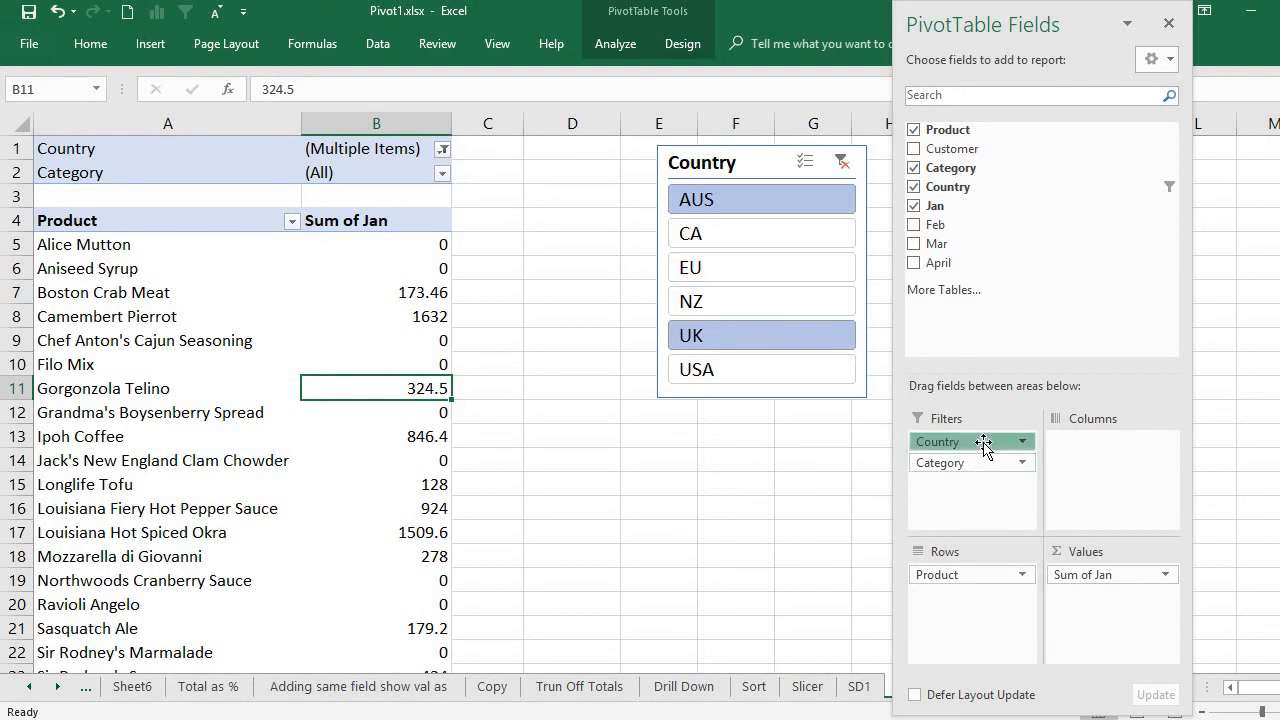
pyautogui.moveTo(988, 440); pyautogui.dragTo(995, 643)
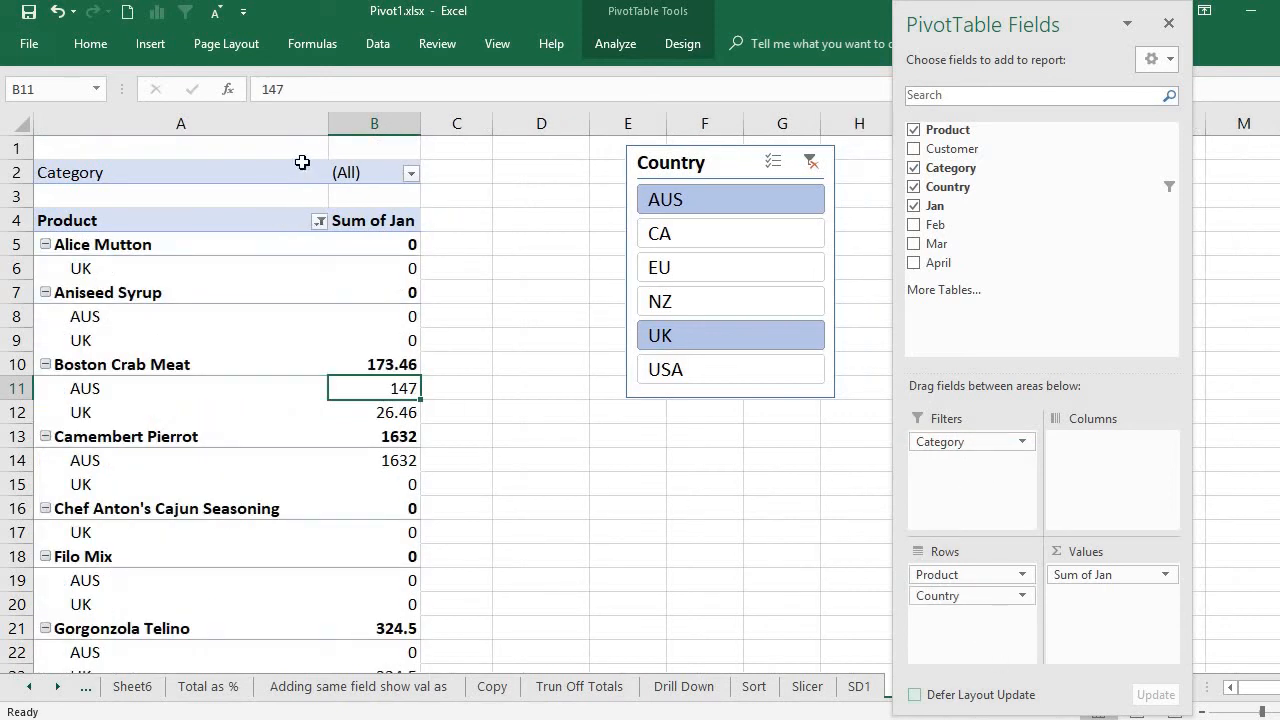
pyautogui.click(319, 222)
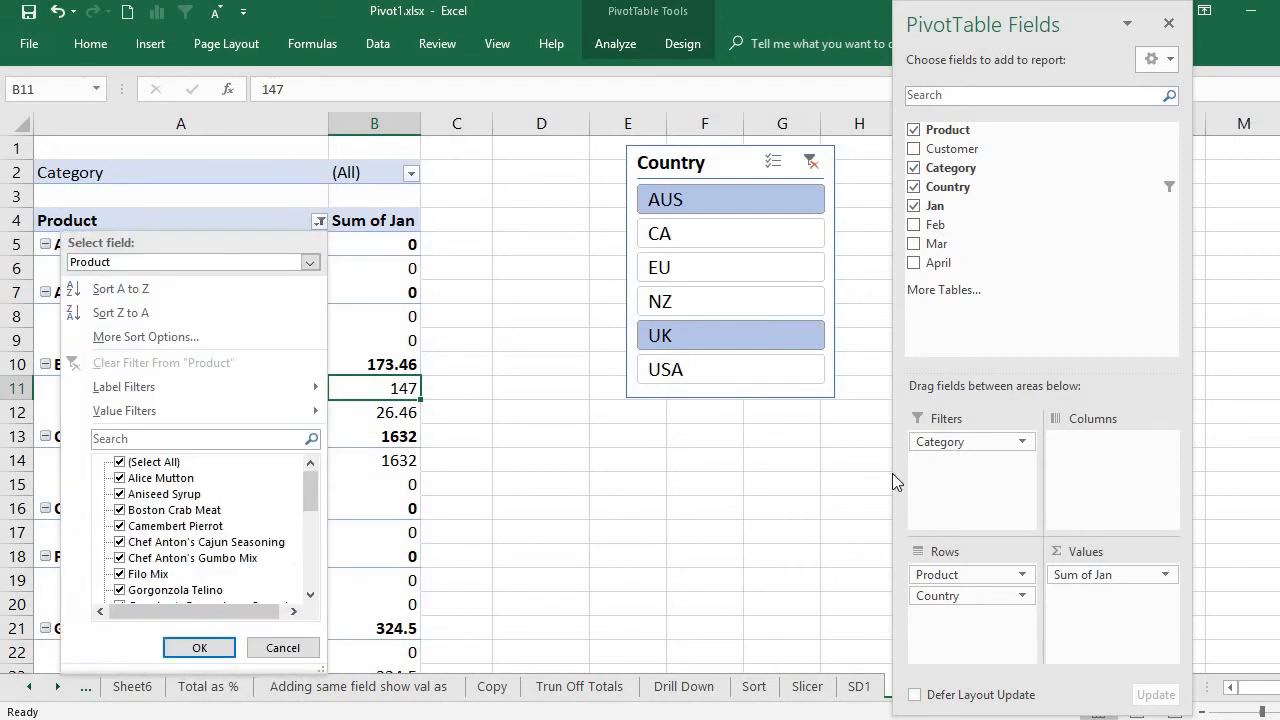
pyautogui.click(368, 311)
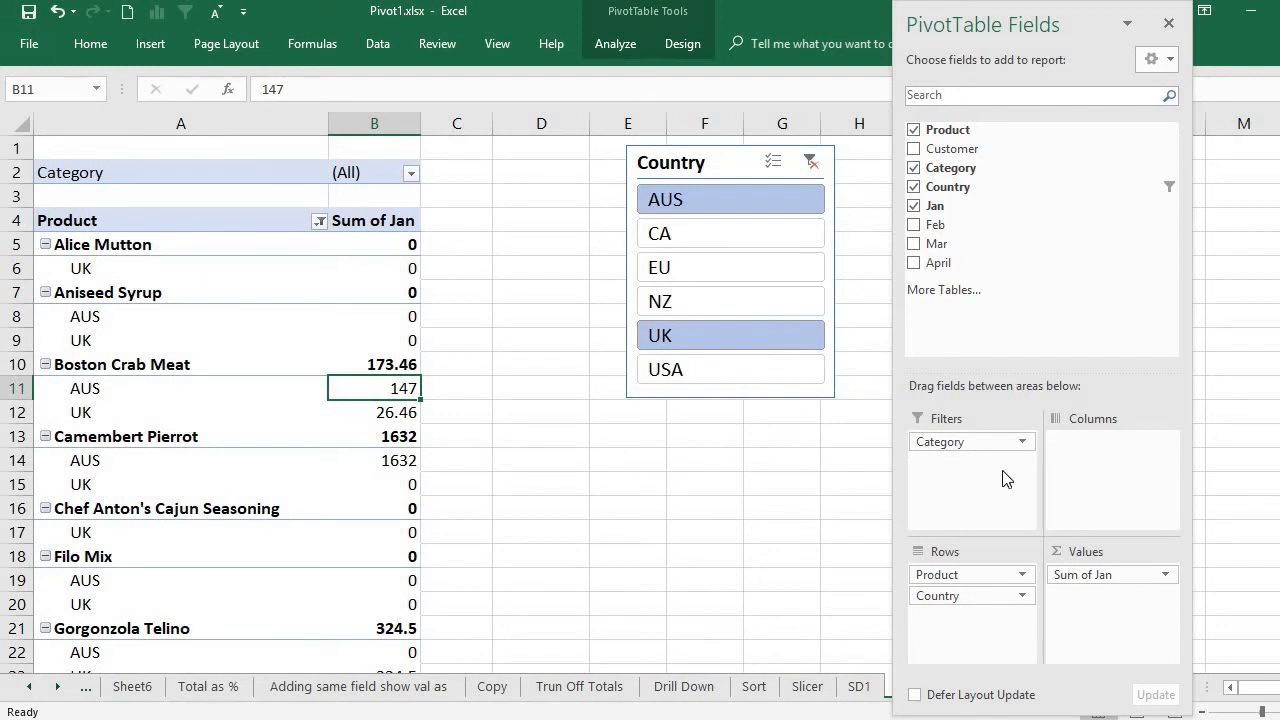
# Return Country to the report filters below Category, also trying it briefly as a column field
pyautogui.click(957, 602)
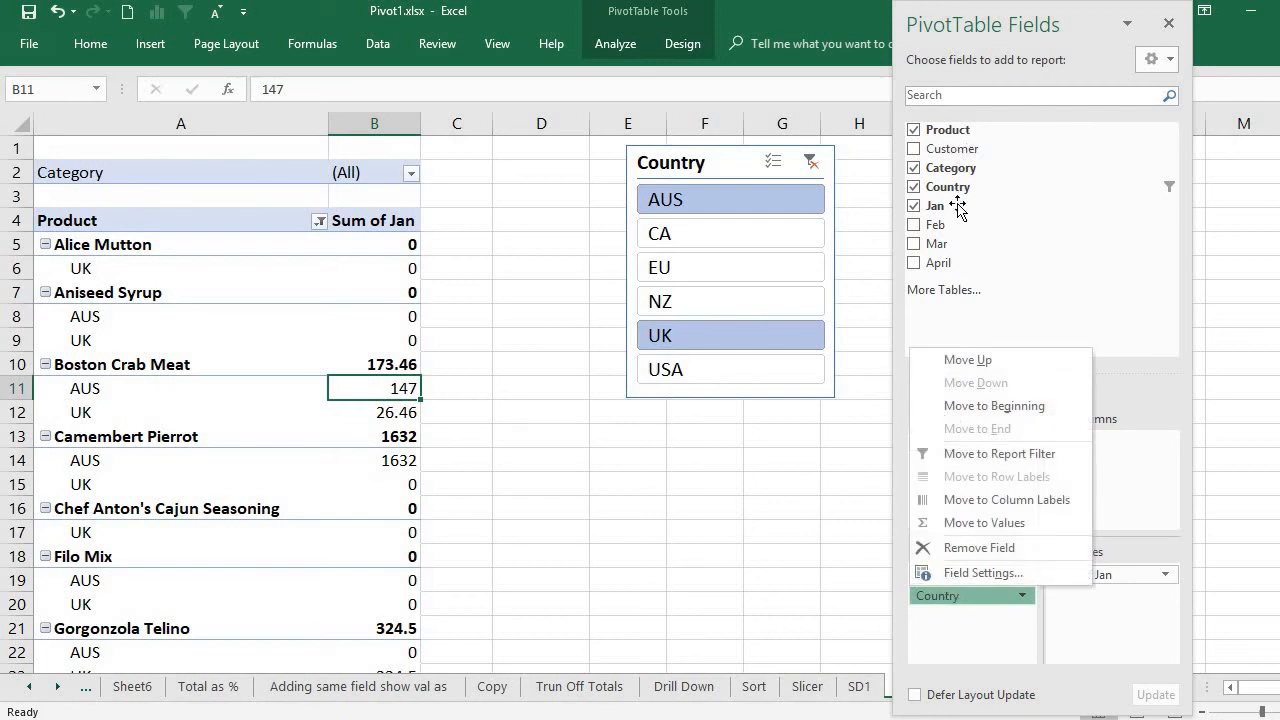
pyautogui.moveTo(958, 187); pyautogui.dragTo(976, 494)
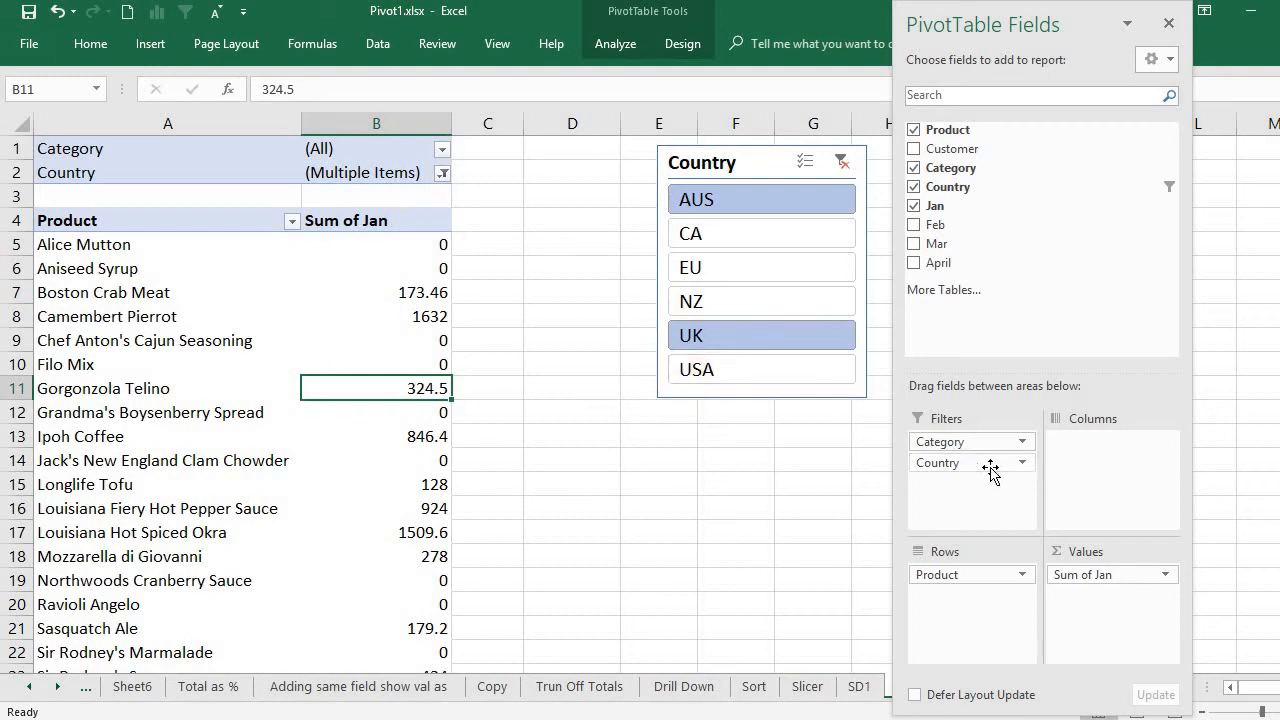
pyautogui.moveTo(965, 465); pyautogui.dragTo(1106, 489)
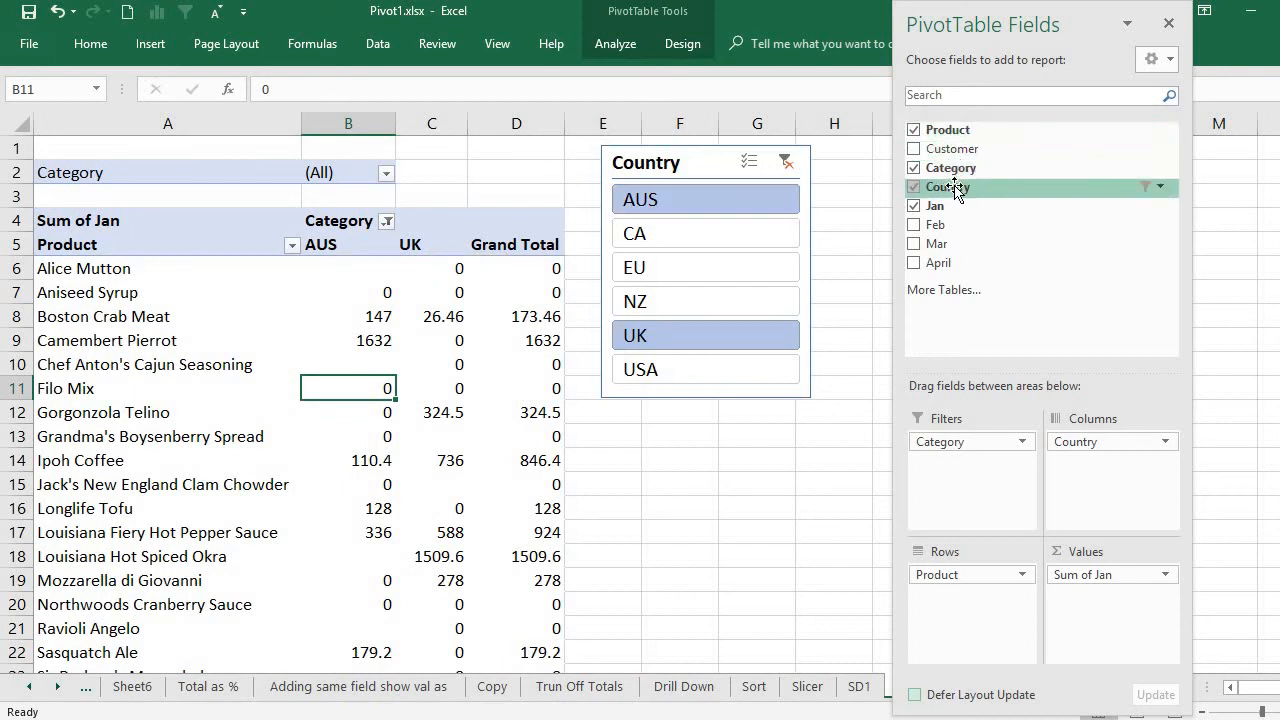
pyautogui.moveTo(955, 190); pyautogui.dragTo(982, 476)
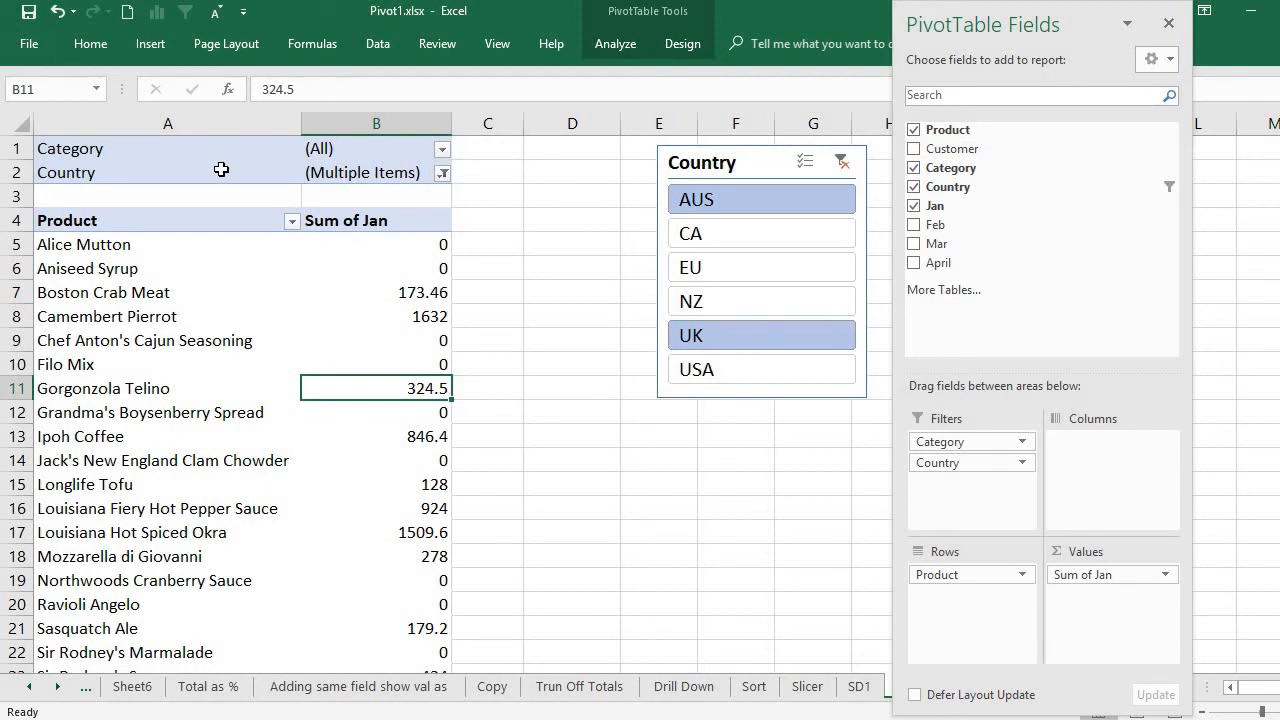
# Move Country from the report filters to the PivotTable columns, leaving Category as the only report filter
pyautogui.moveTo(221, 170); pyautogui.dragTo(515, 318)
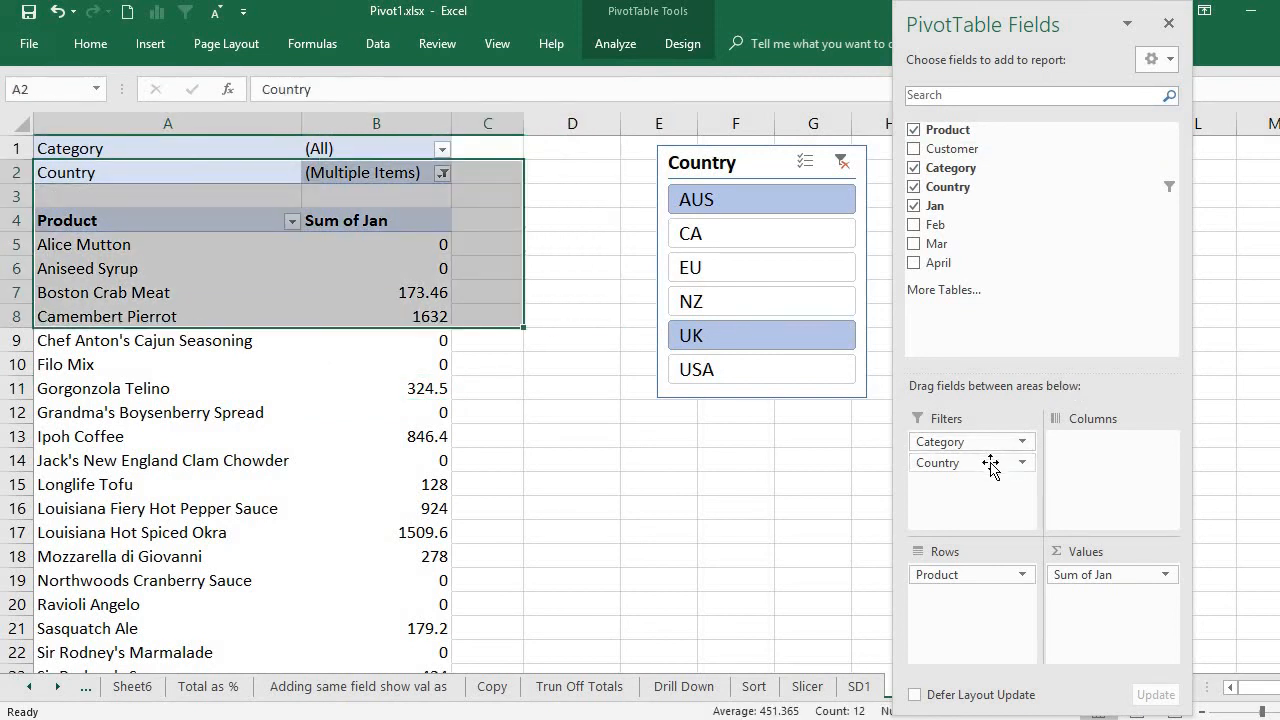
pyautogui.moveTo(990, 468); pyautogui.dragTo(1140, 475)
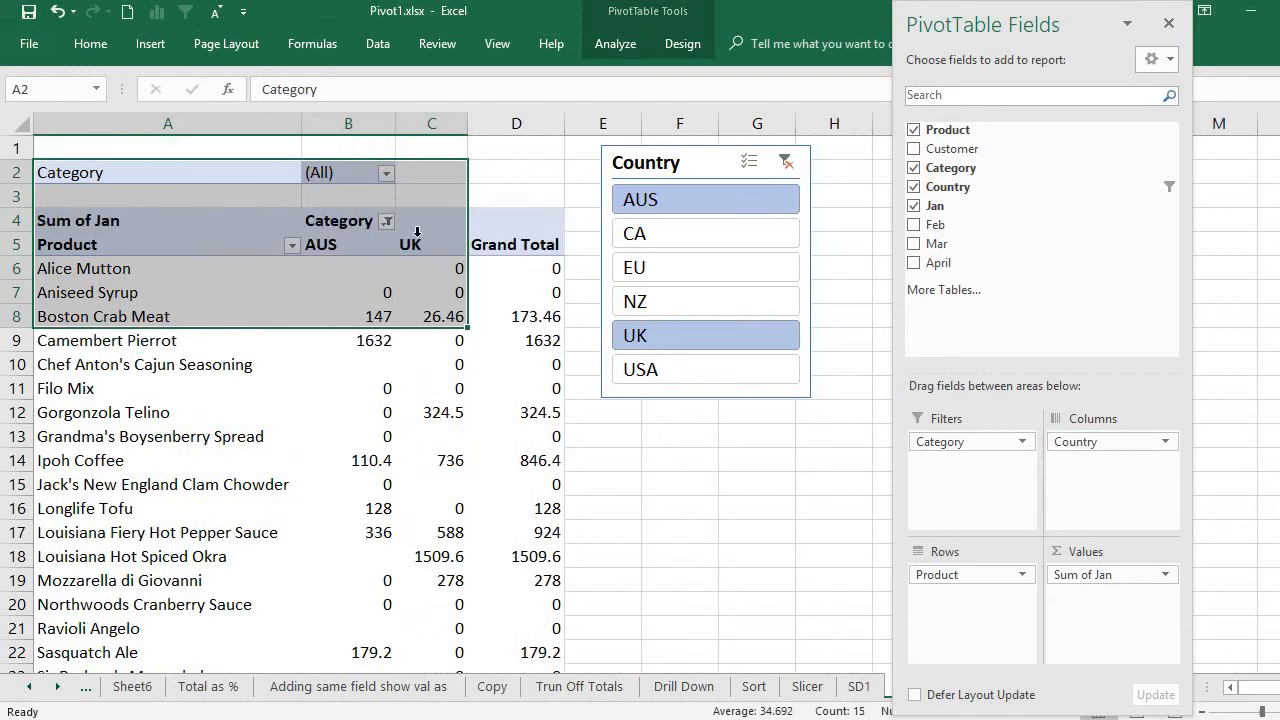
pyautogui.click(248, 170)
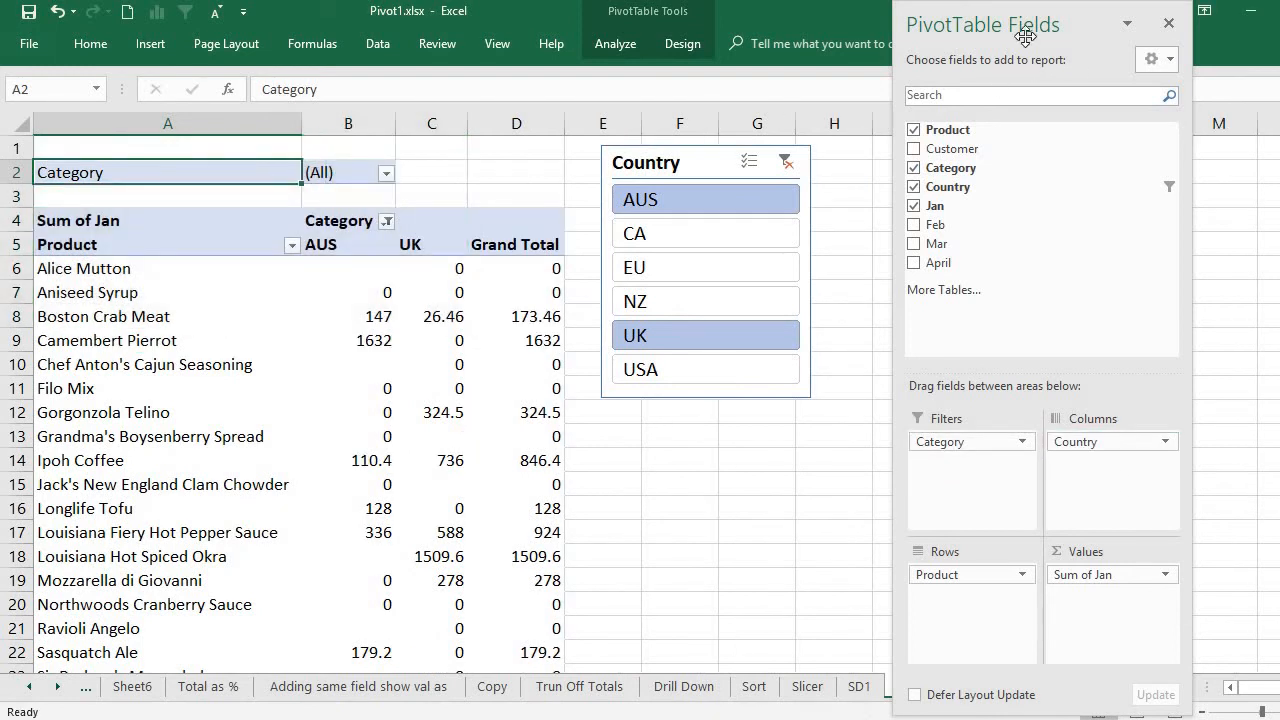
# With the field list closed, move the Country slicer over to columns K to M and clear its filter
pyautogui.click(1128, 28)
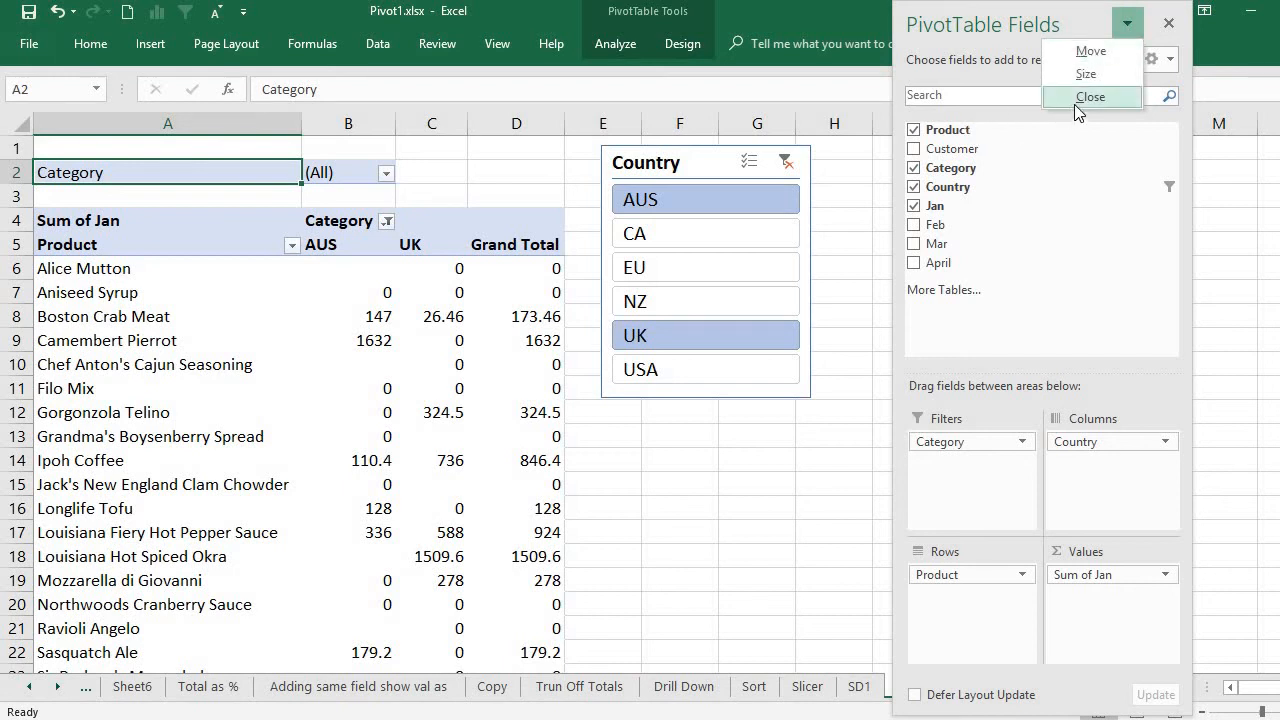
pyautogui.click(1169, 24)
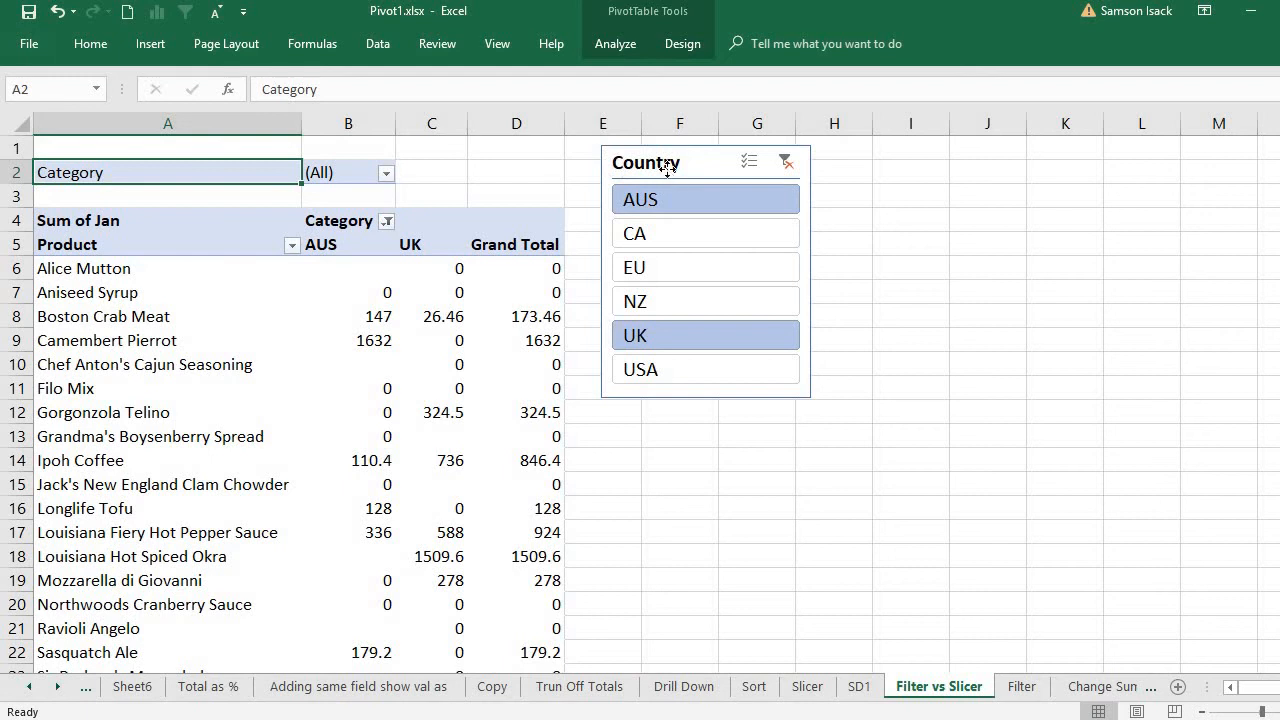
pyautogui.moveTo(668, 167); pyautogui.dragTo(1094, 166)
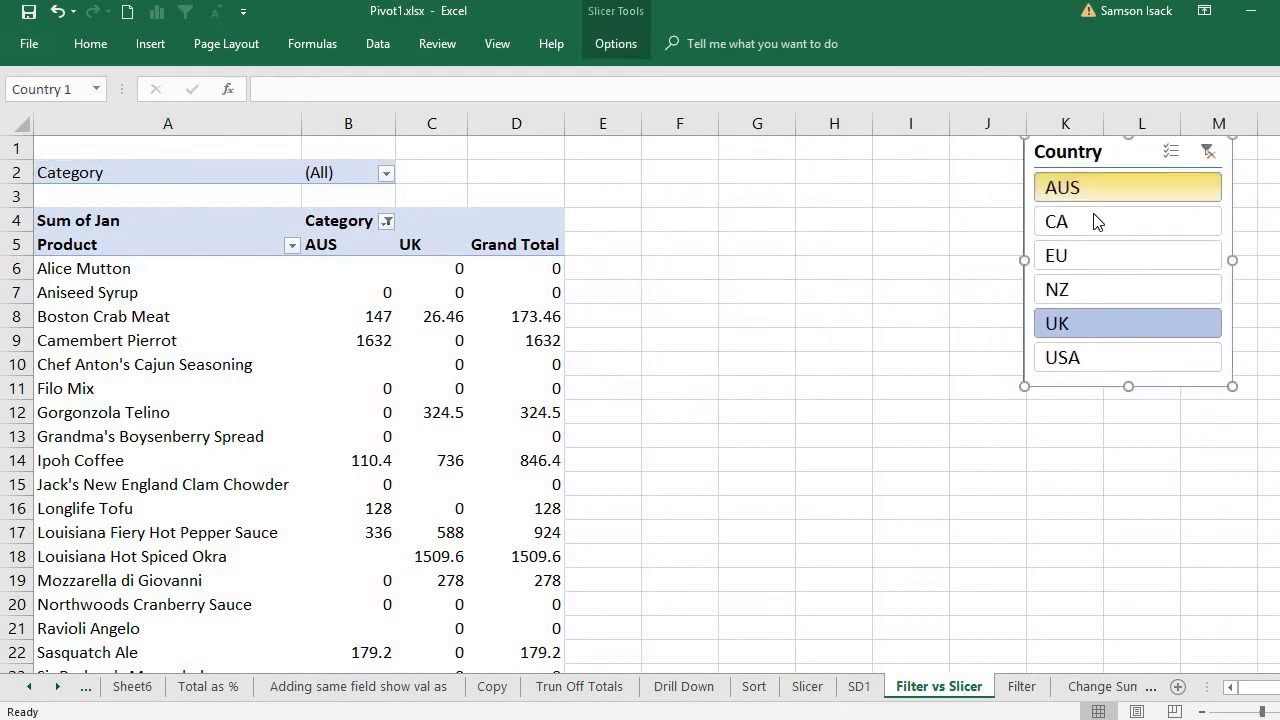
pyautogui.click(1207, 153)
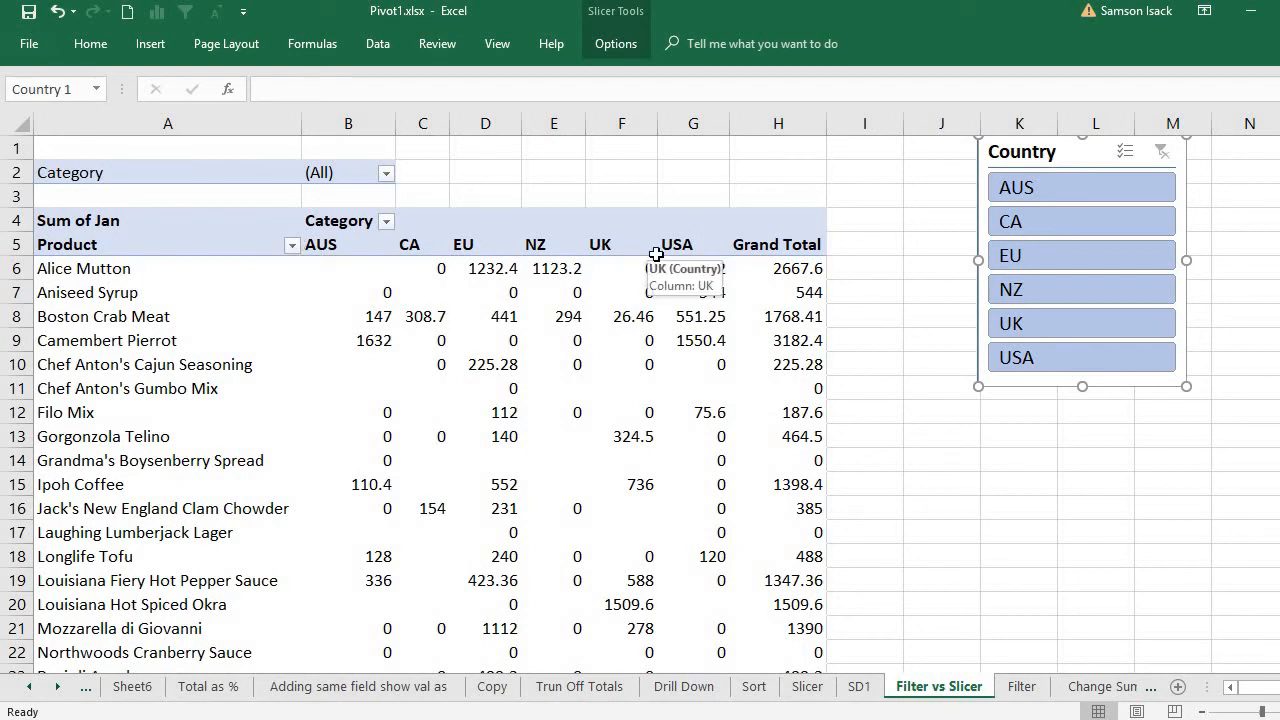
# With the field list shown, try Country as a report filter below Category, check its item list, and return it to the columns
pyautogui.rightClick(483, 311)
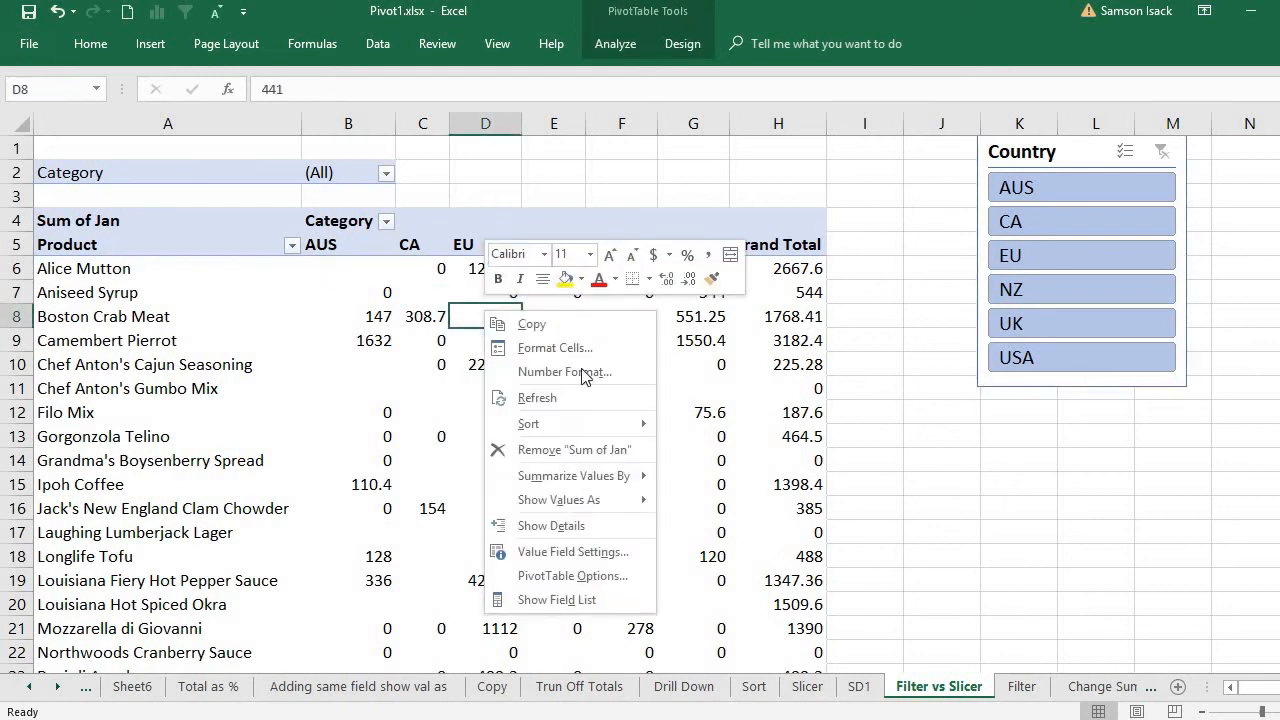
pyautogui.click(558, 600)
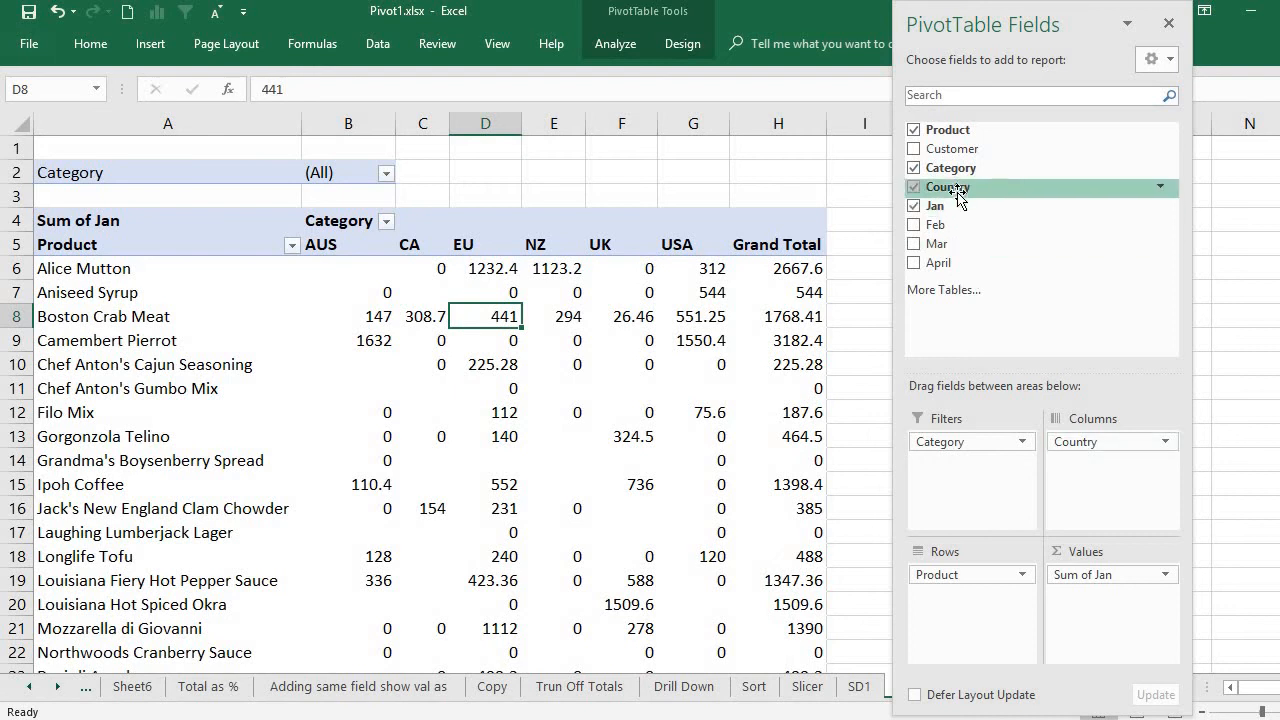
pyautogui.moveTo(957, 197); pyautogui.dragTo(993, 480)
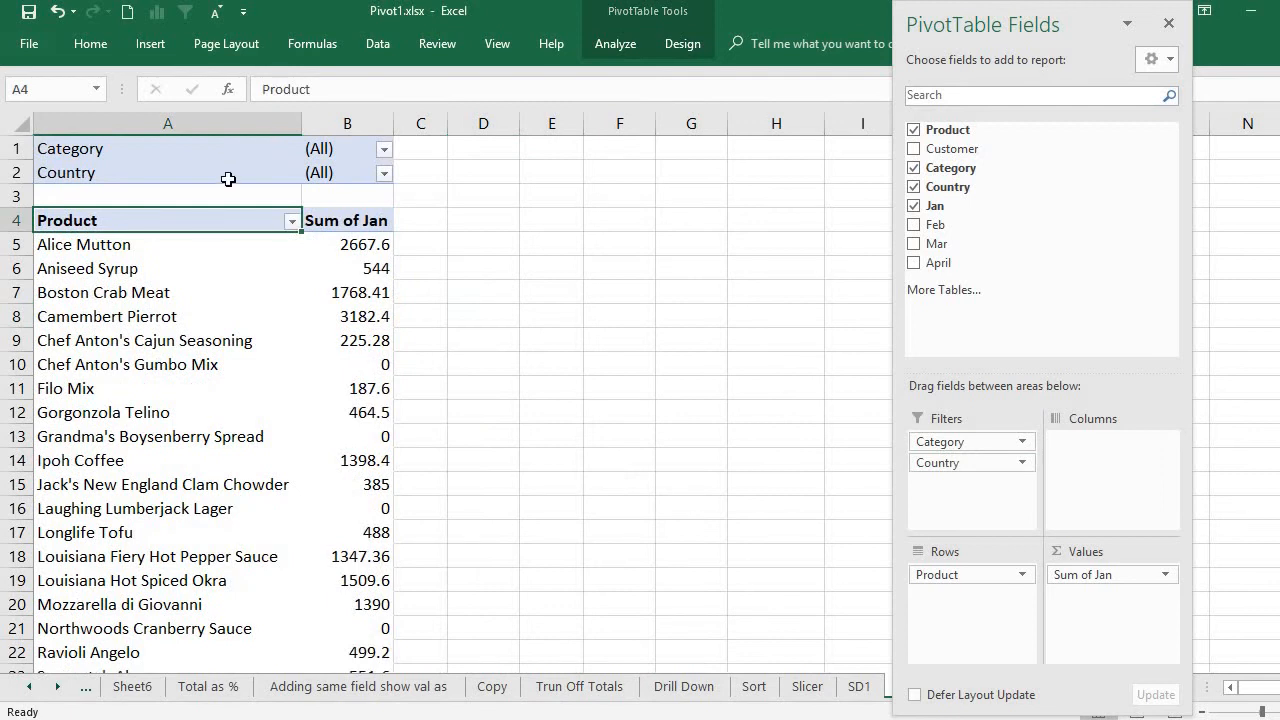
pyautogui.click(385, 176)
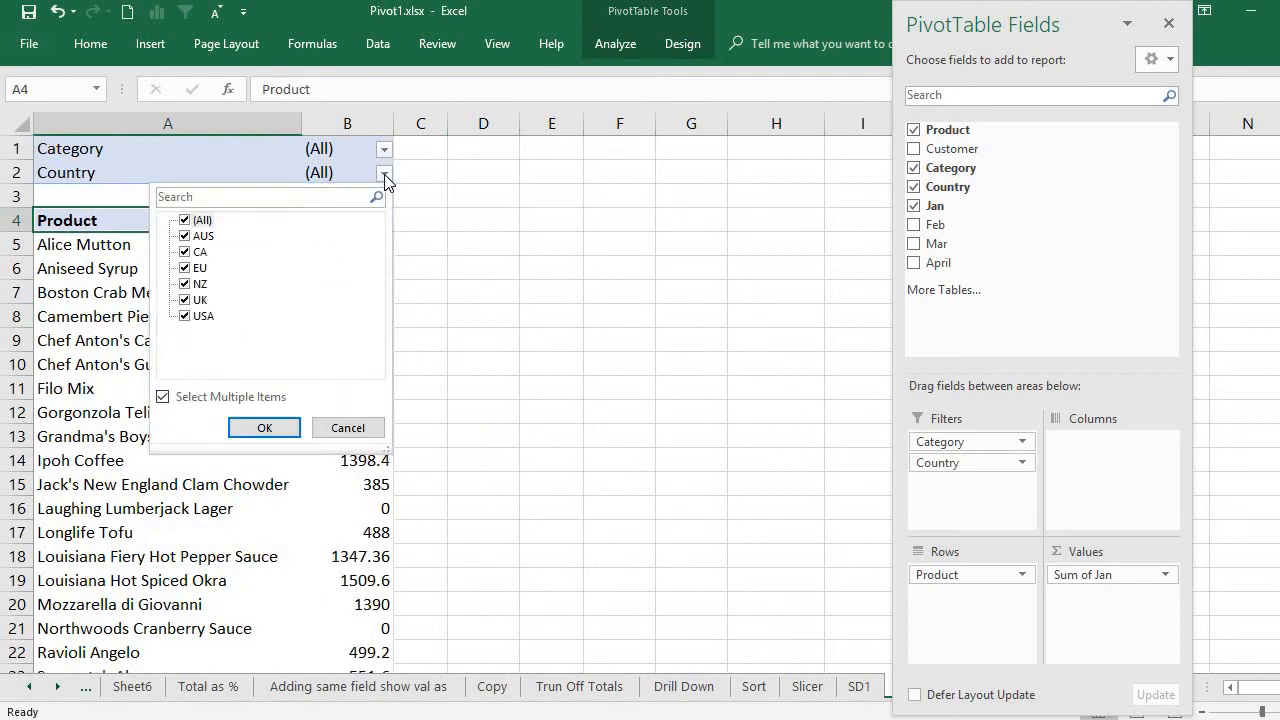
pyautogui.click(86, 418)
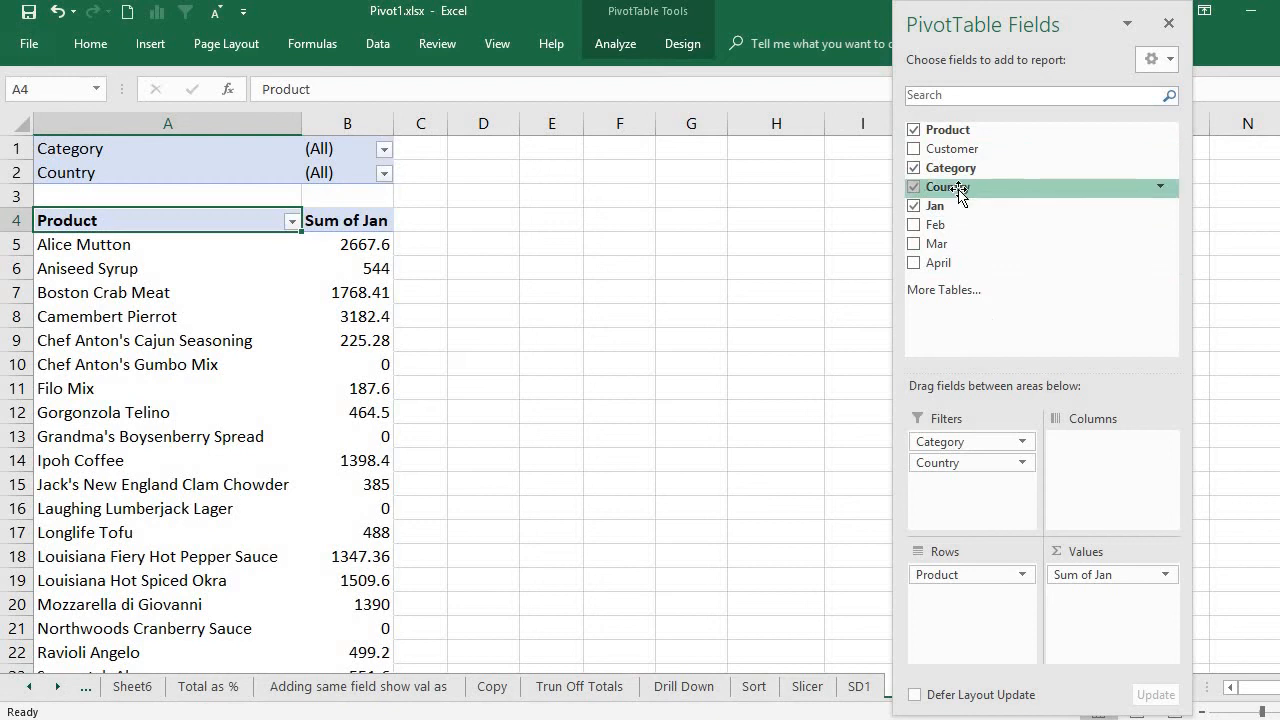
pyautogui.moveTo(958, 192); pyautogui.dragTo(1130, 484)
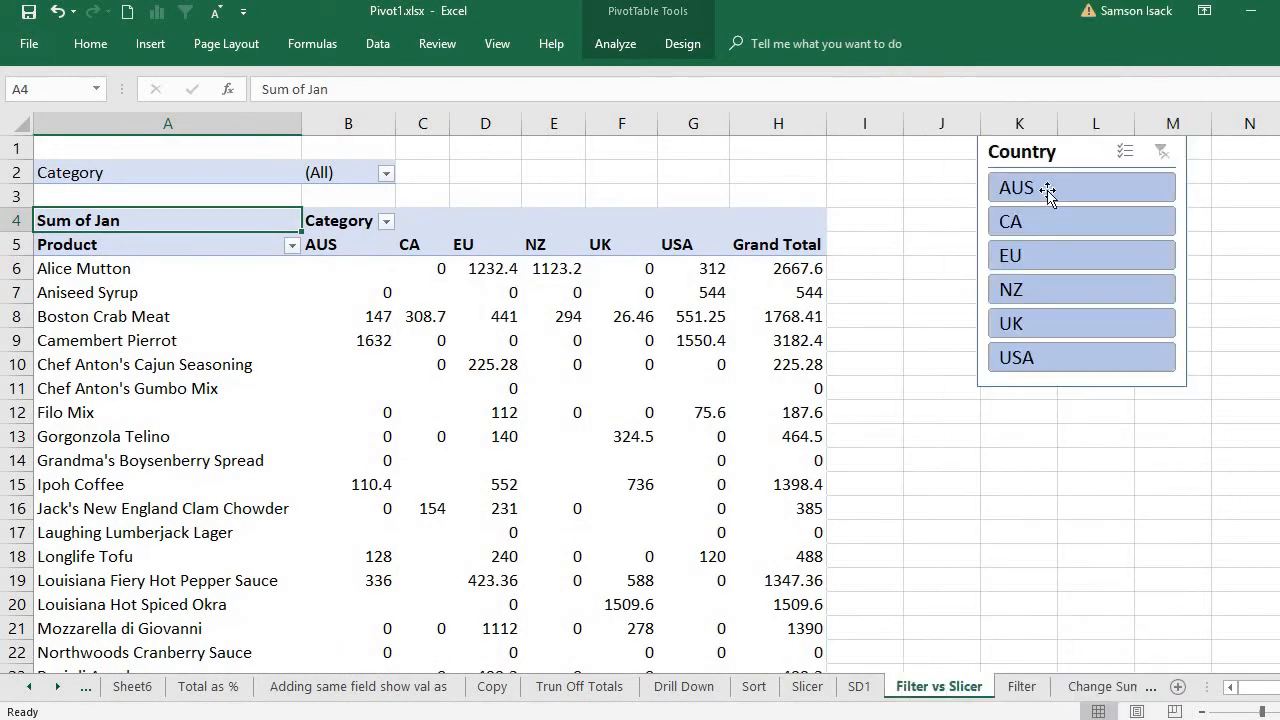
# Filter the PivotTable through several single countries with the Country slicer, including EU, finishing on NZ
pyautogui.click(1036, 221)
pyautogui.click(1046, 290)
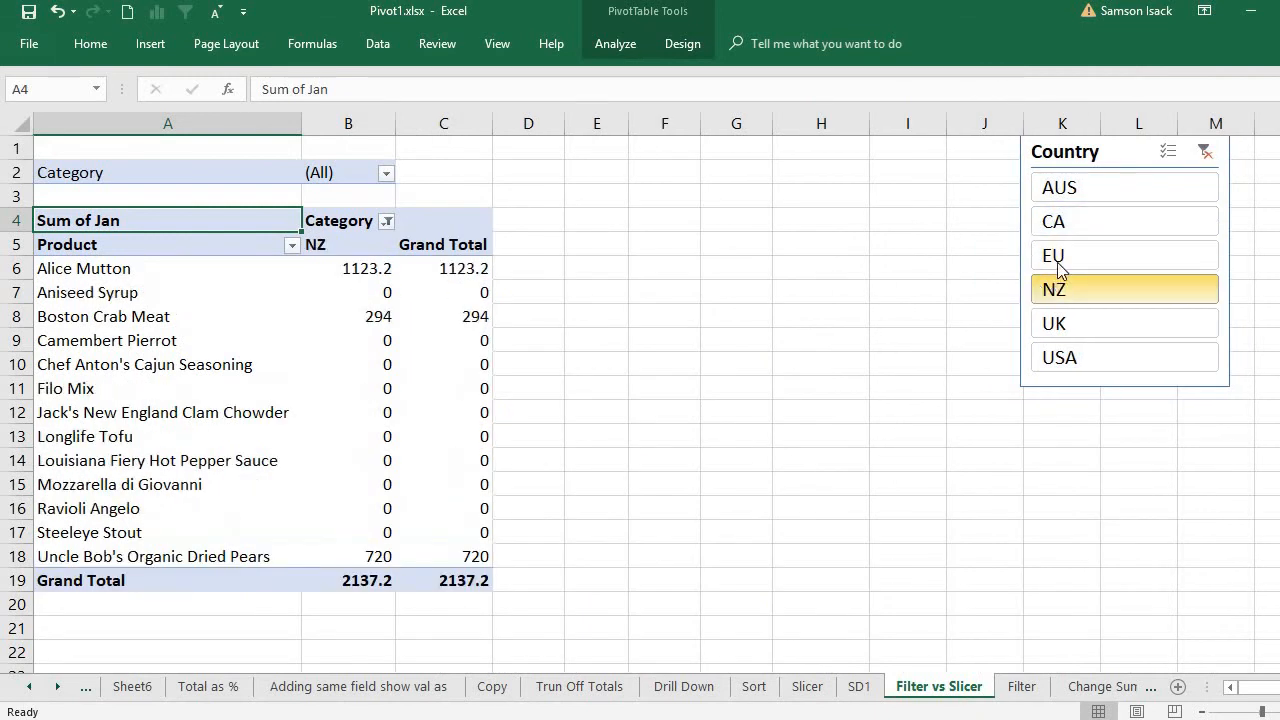
pyautogui.click(1071, 254)
pyautogui.click(1084, 199)
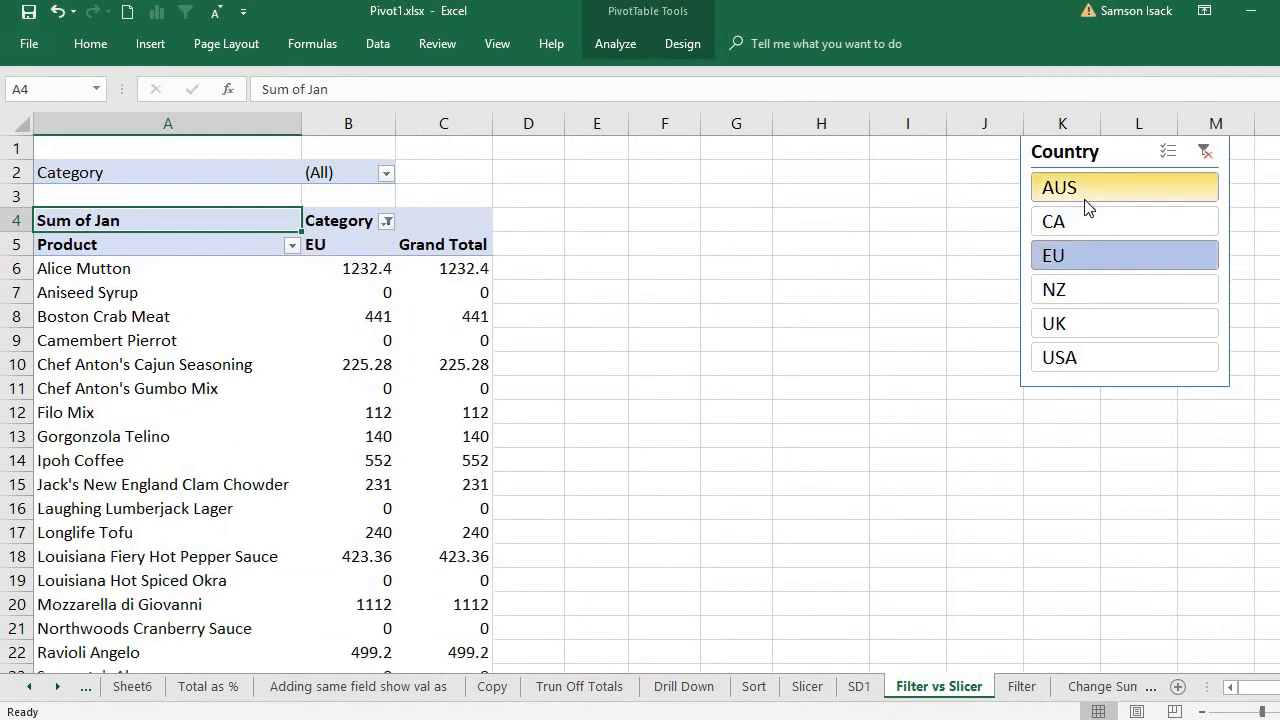
pyautogui.click(1092, 283)
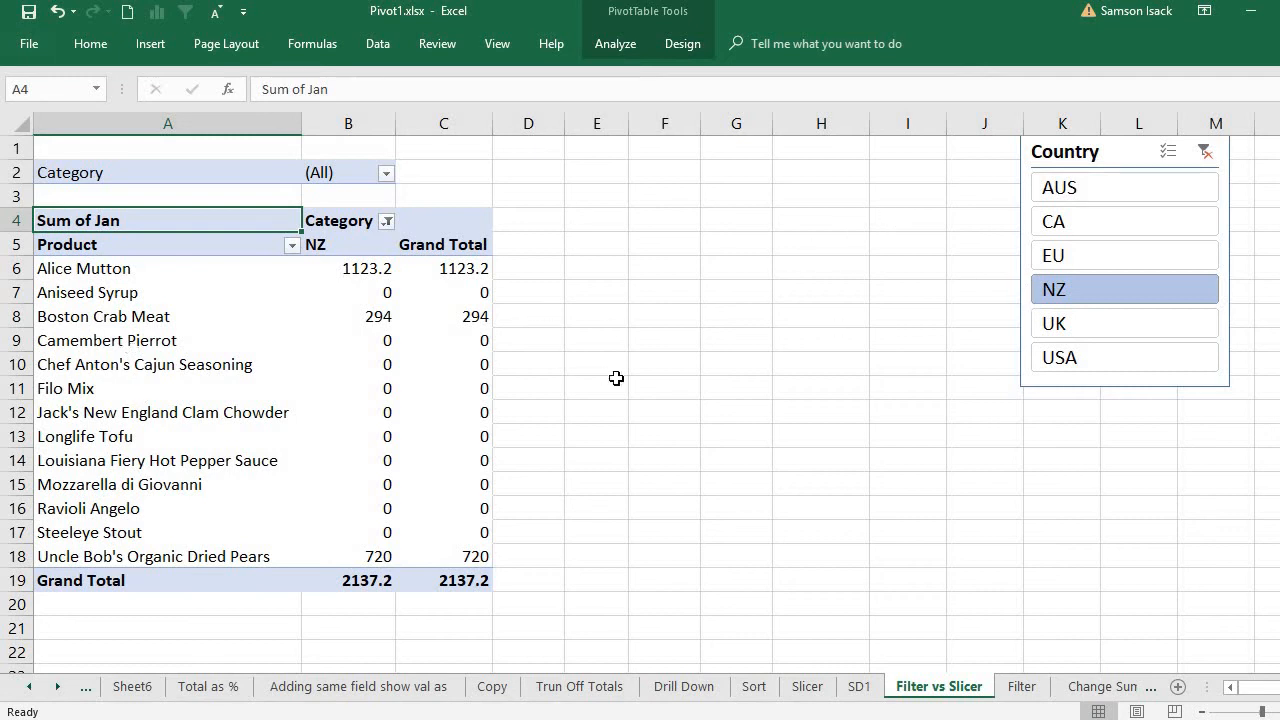
# Insert a Category slicer for the PivotTable and shrink it to fit its New and Old buttons
pyautogui.press('Down')
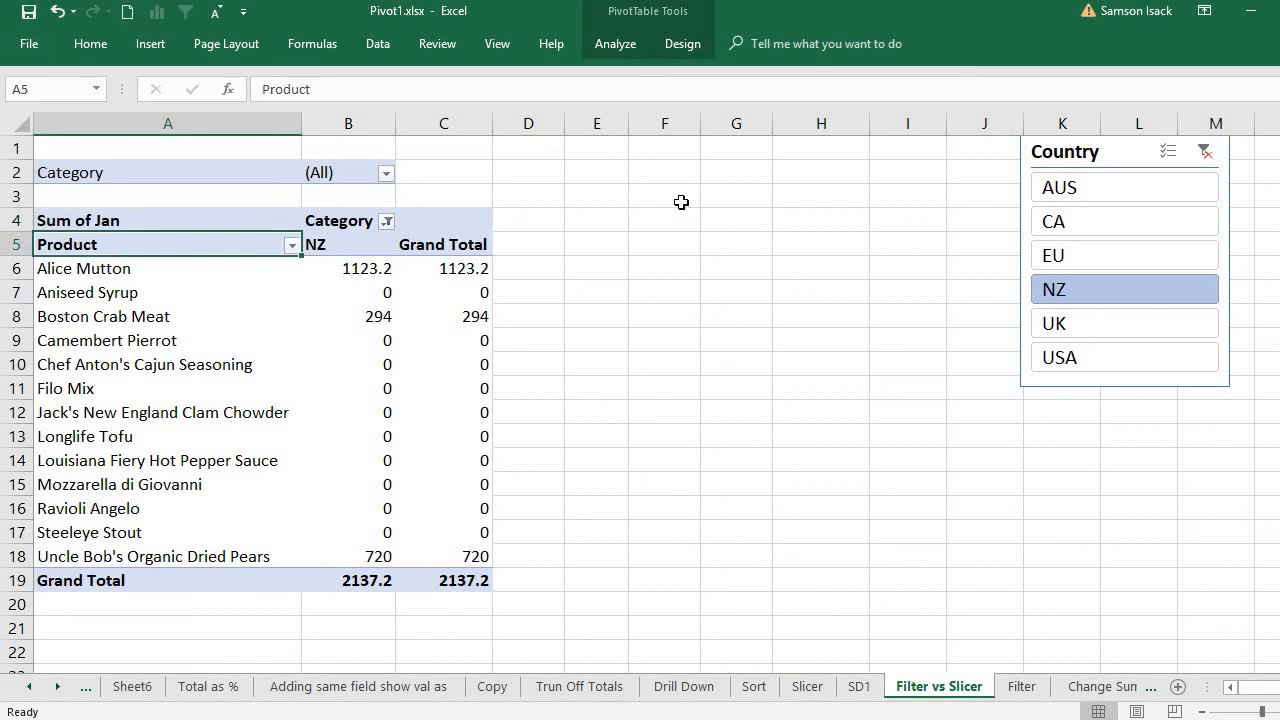
pyautogui.click(630, 48)
pyautogui.click(465, 100)
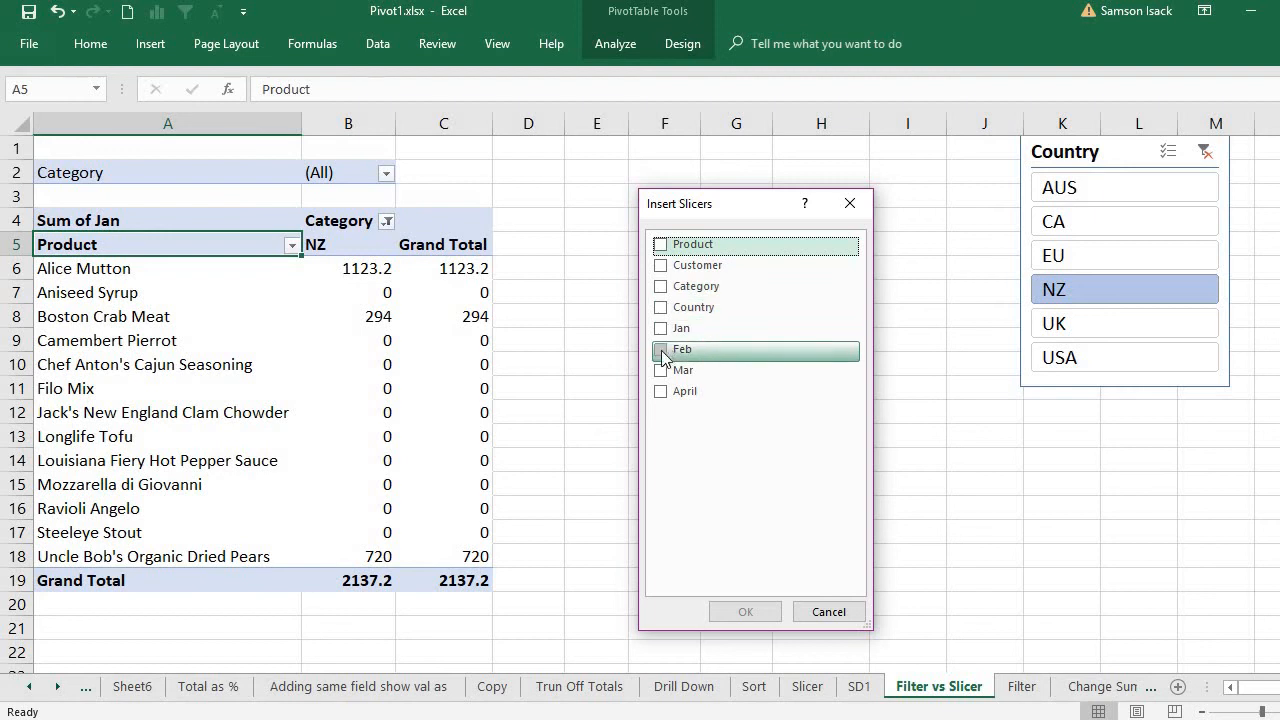
pyautogui.click(660, 289)
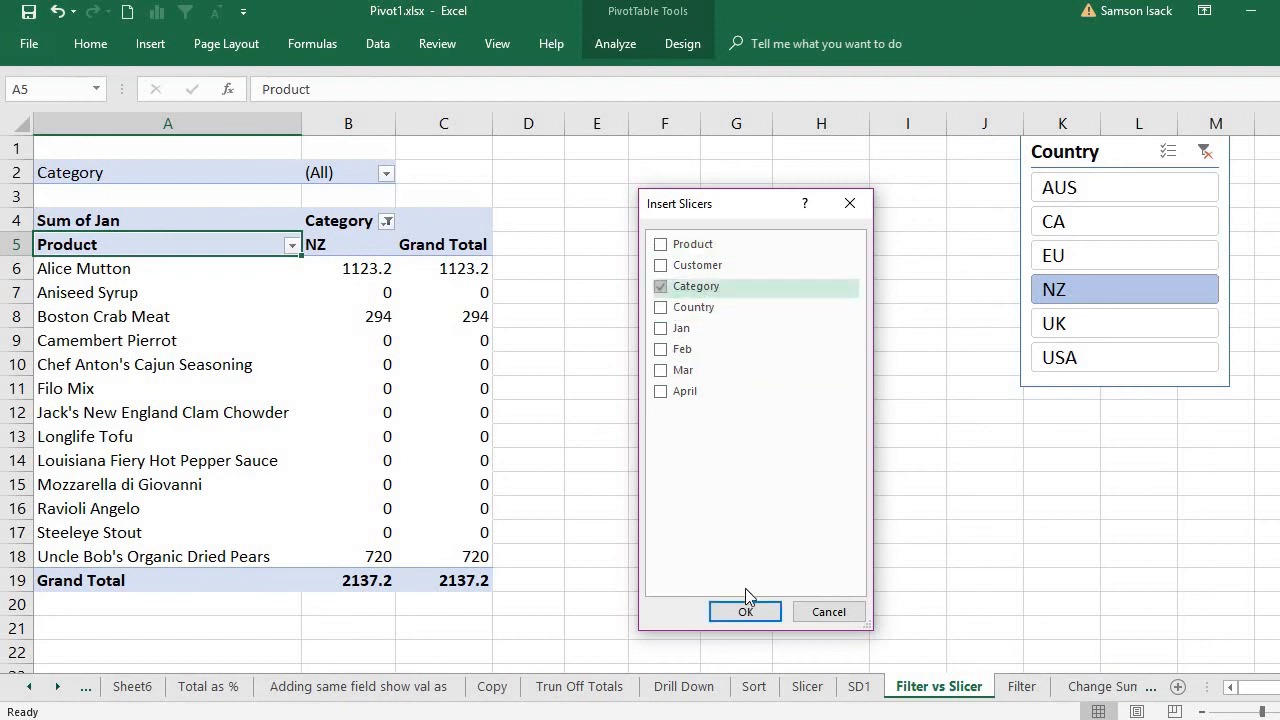
pyautogui.click(746, 609)
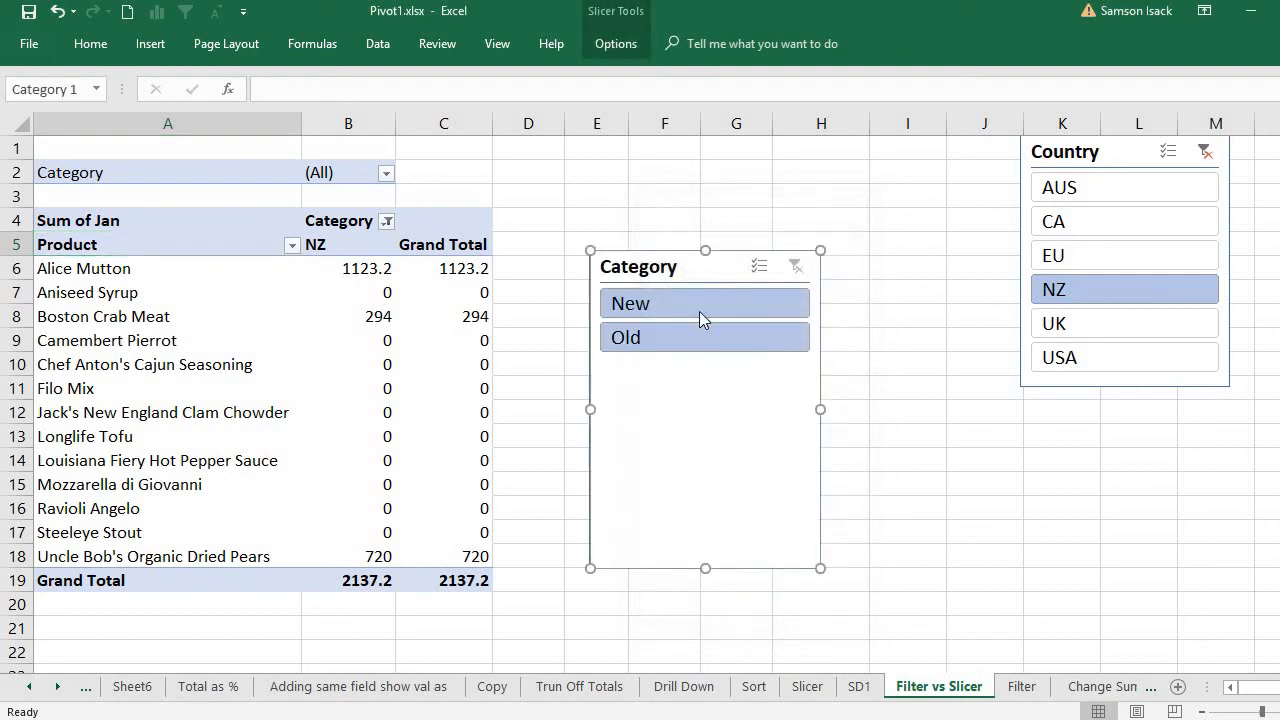
pyautogui.moveTo(677, 267); pyautogui.dragTo(773, 111)
pyautogui.moveTo(784, 417); pyautogui.dragTo(812, 390)
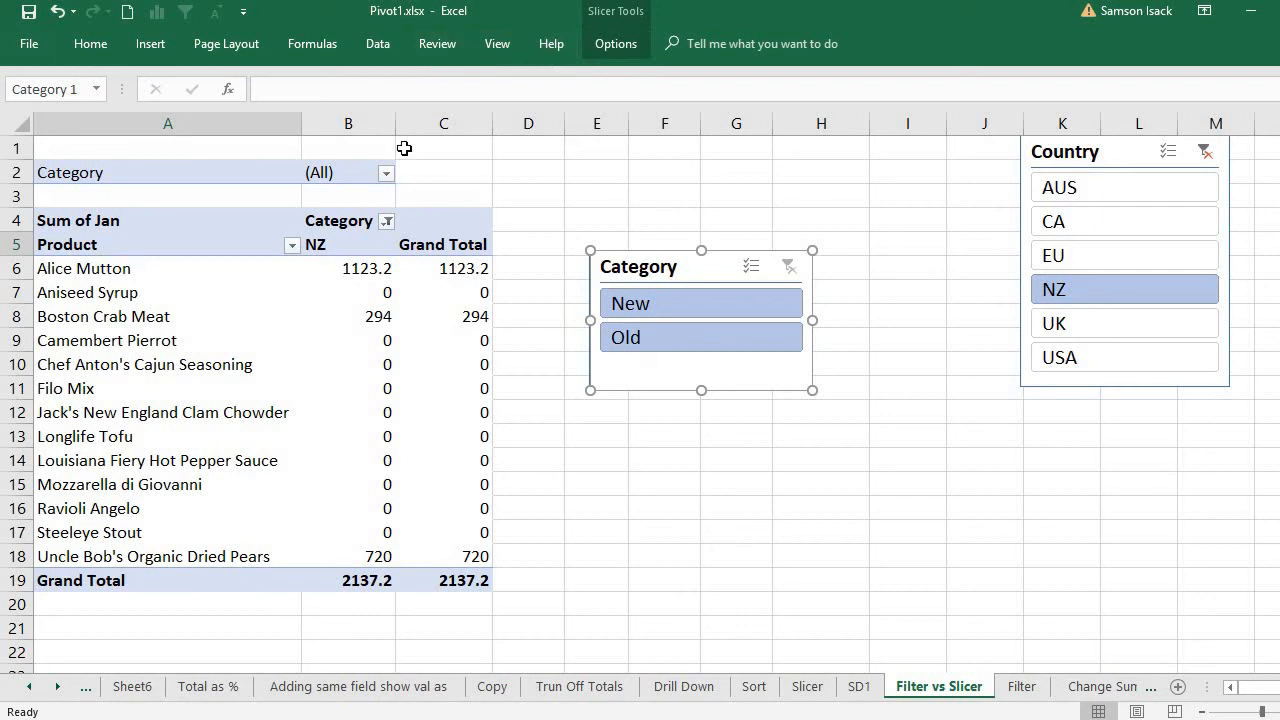
# Insert a Product slicer for the PivotTable
pyautogui.click(290, 341)
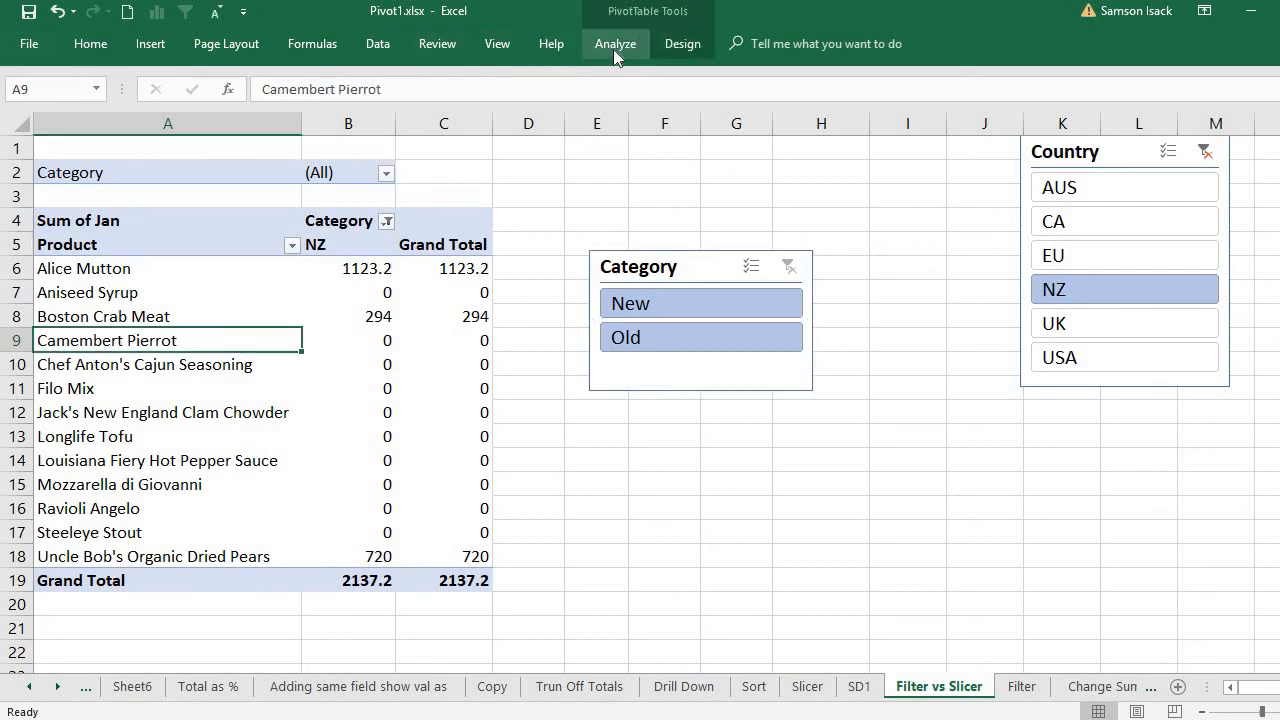
pyautogui.click(613, 48)
pyautogui.click(467, 98)
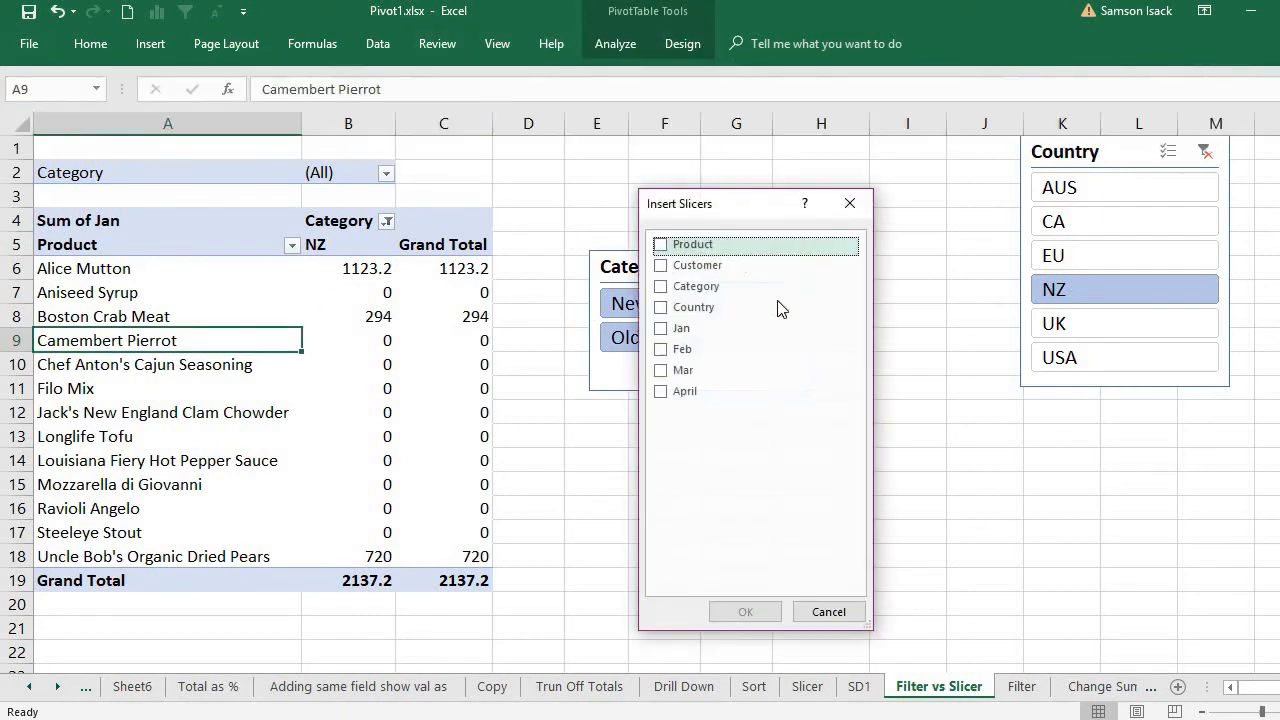
pyautogui.click(663, 249)
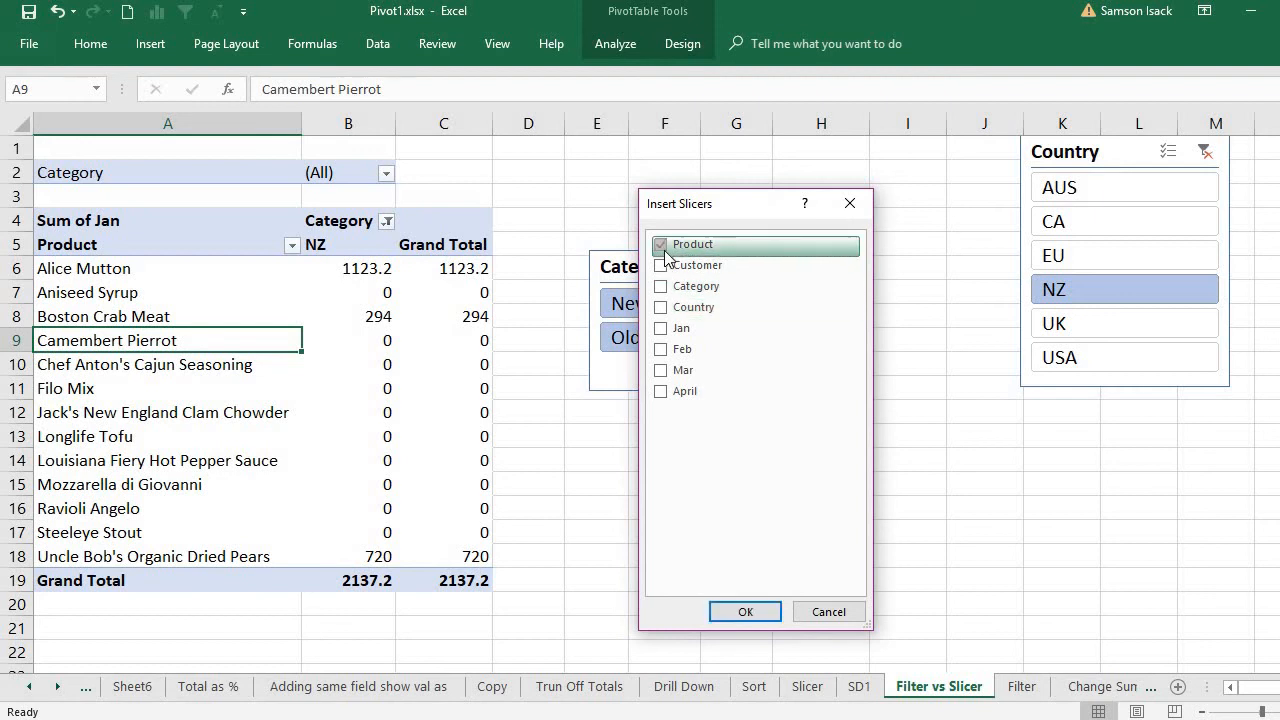
pyautogui.click(756, 612)
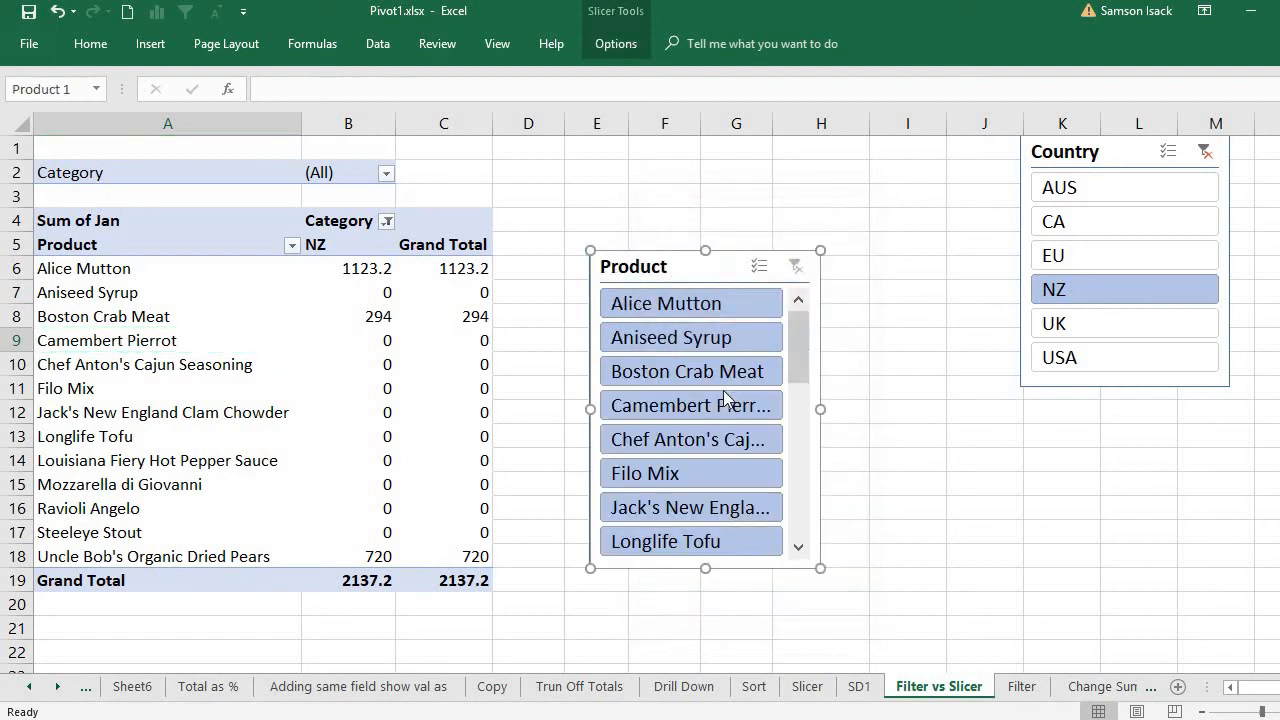
# Move the Product slicer off the Category slicer and place the Category slicer directly below the Country slicer
pyautogui.moveTo(795, 230); pyautogui.dragTo(970, 117)
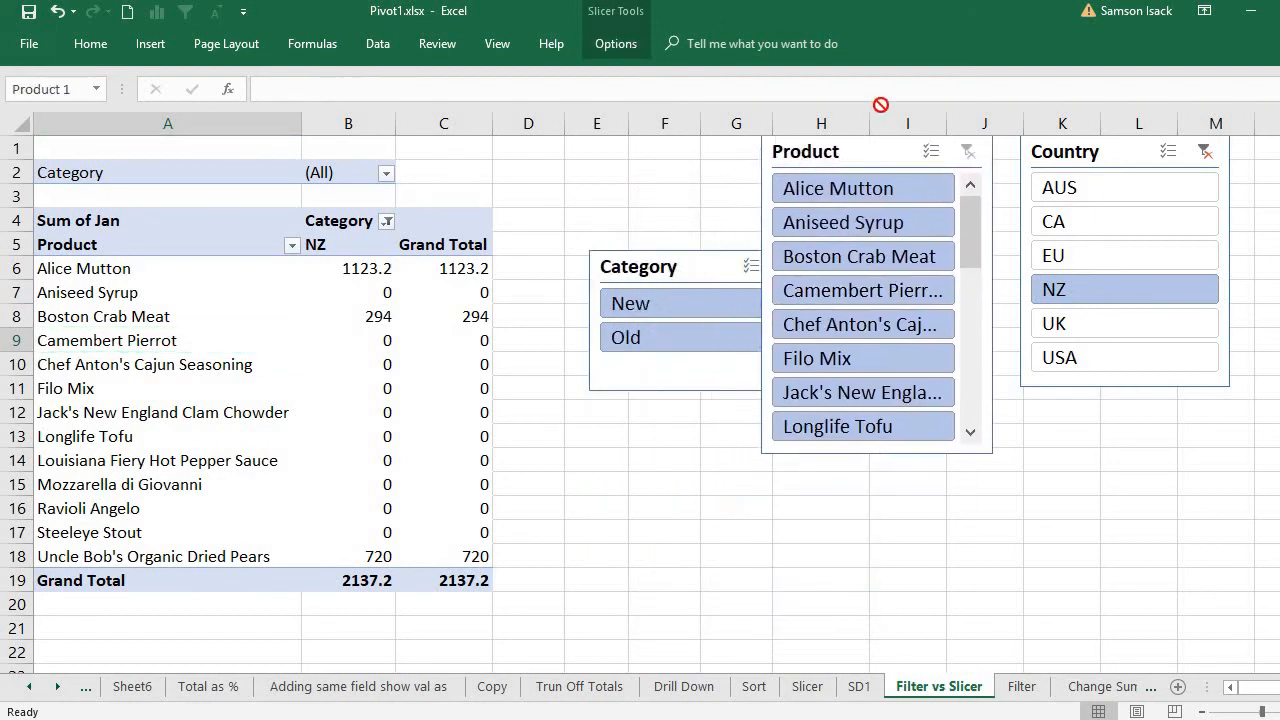
pyautogui.hotkey('ctrl', 'z')
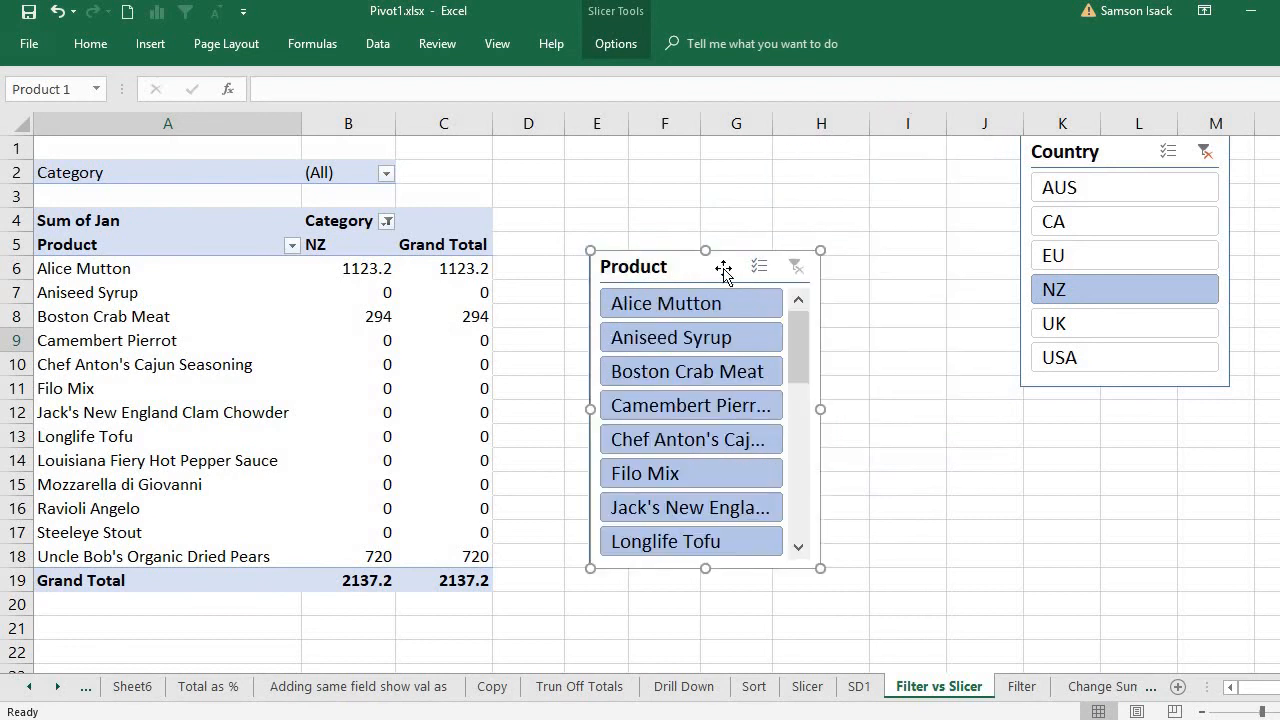
pyautogui.moveTo(782, 291); pyautogui.dragTo(958, 365)
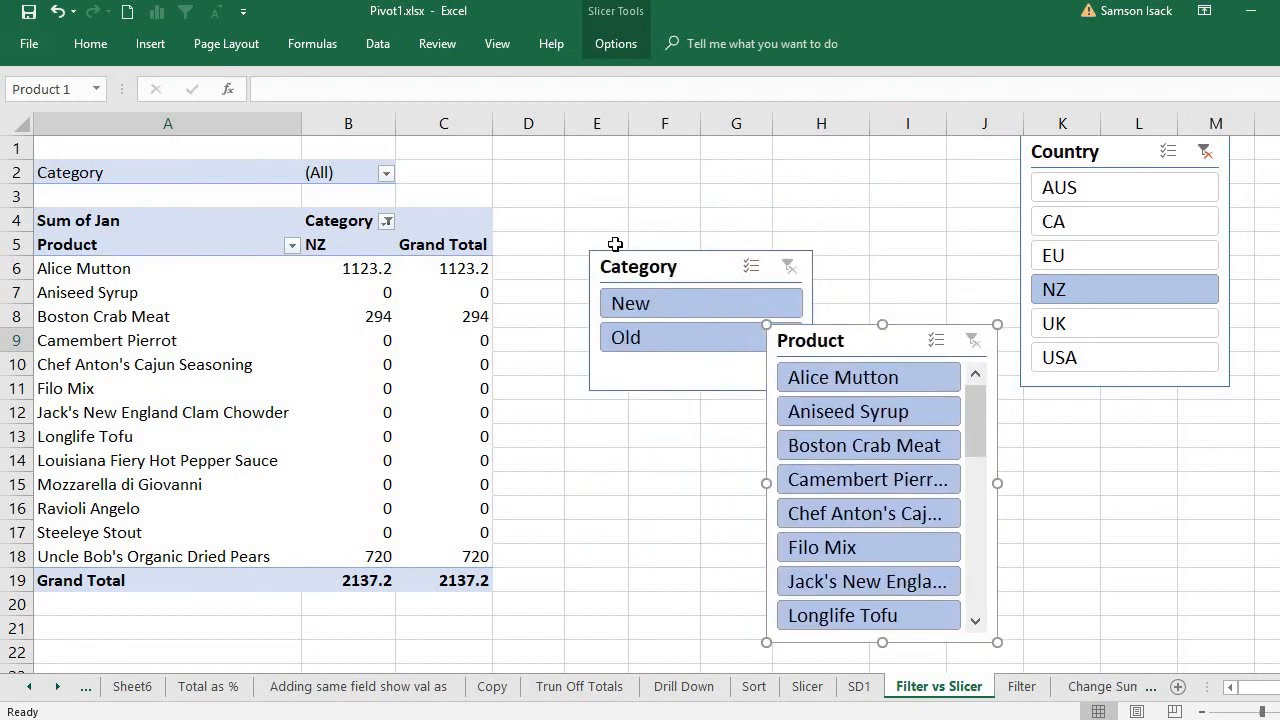
pyautogui.moveTo(665, 268); pyautogui.dragTo(1080, 420)
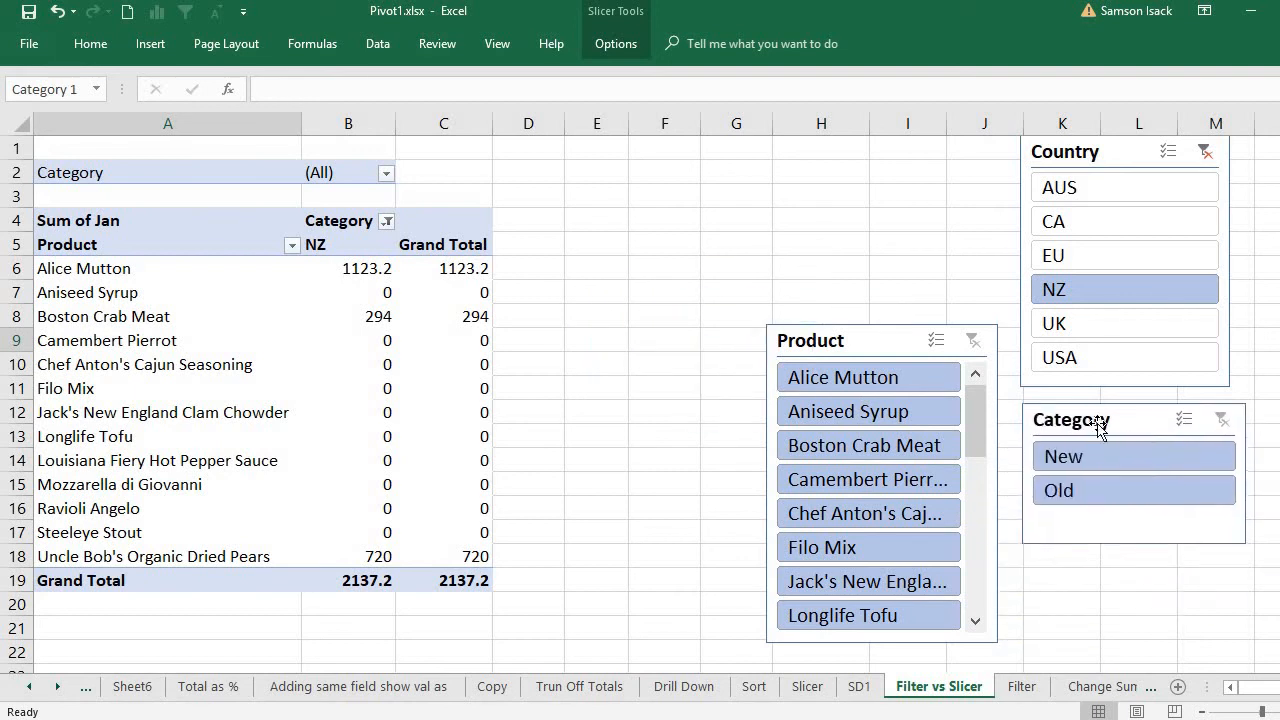
# Move the Product slicer up over columns G to I, lengthen it to row 19 and widen it slightly
pyautogui.click(838, 340)
pyautogui.moveTo(838, 340); pyautogui.dragTo(800, 345)
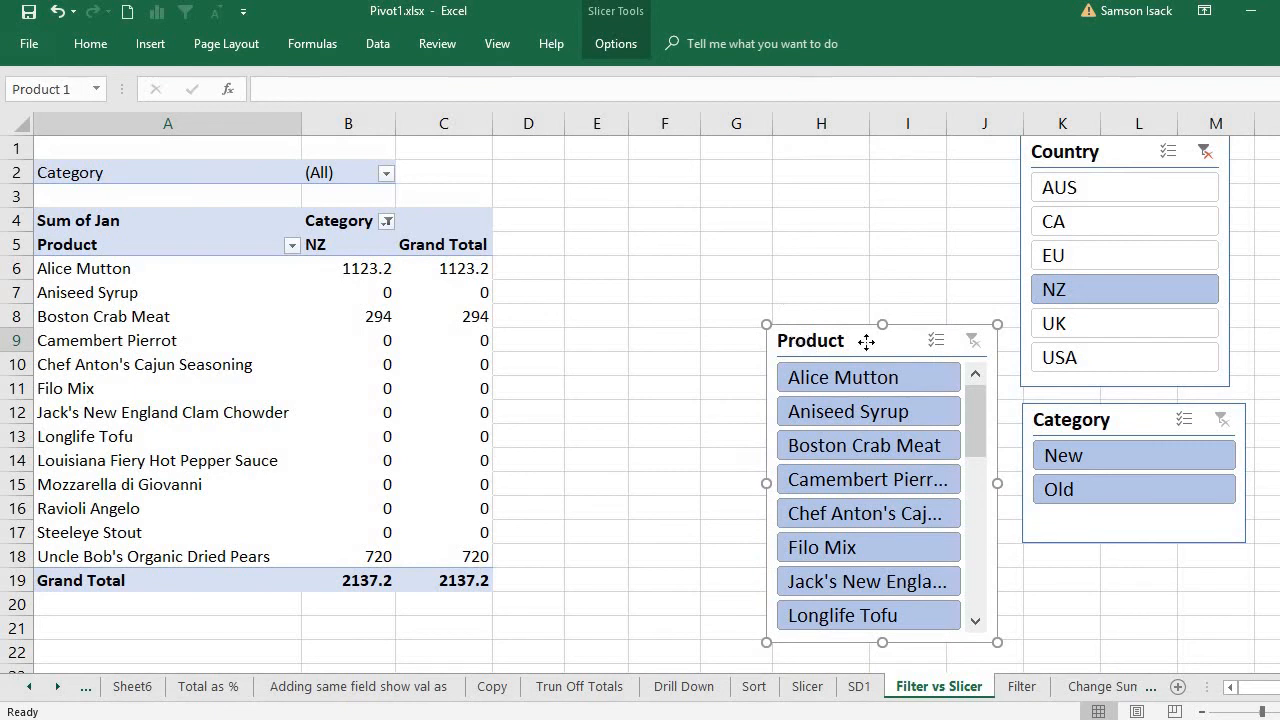
pyautogui.moveTo(804, 182); pyautogui.dragTo(808, 180)
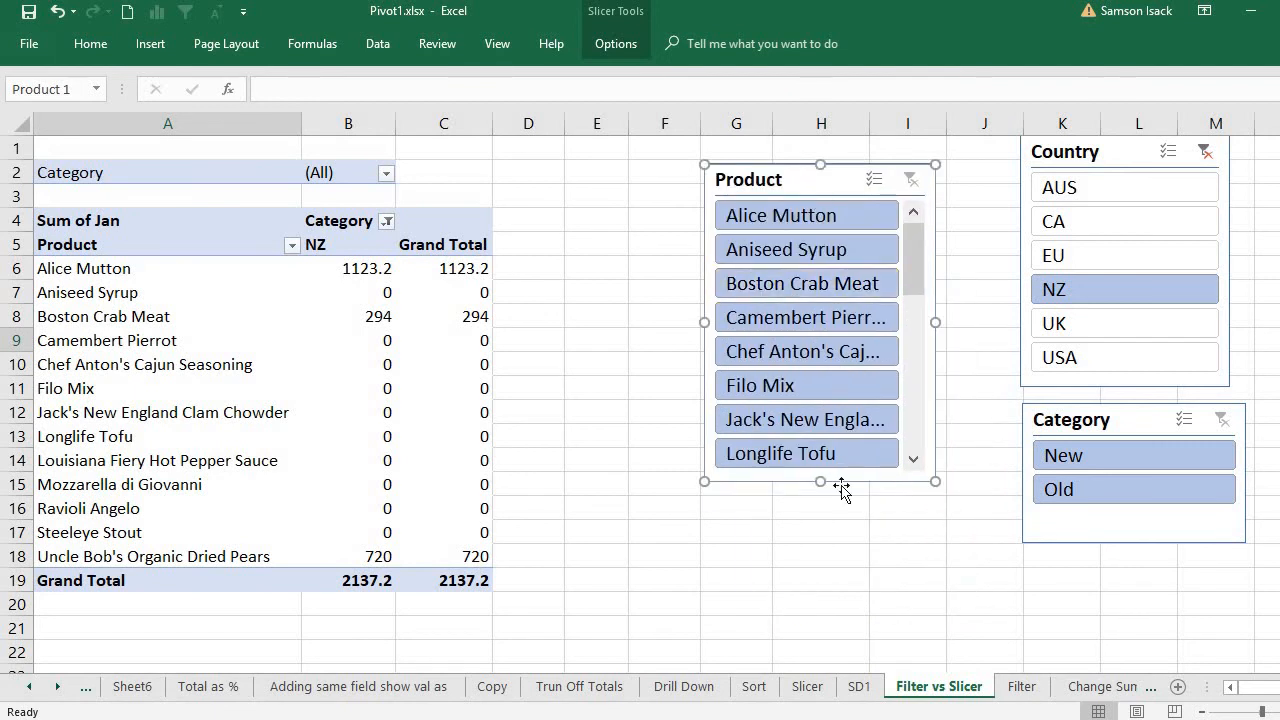
pyautogui.moveTo(820, 481); pyautogui.dragTo(888, 583)
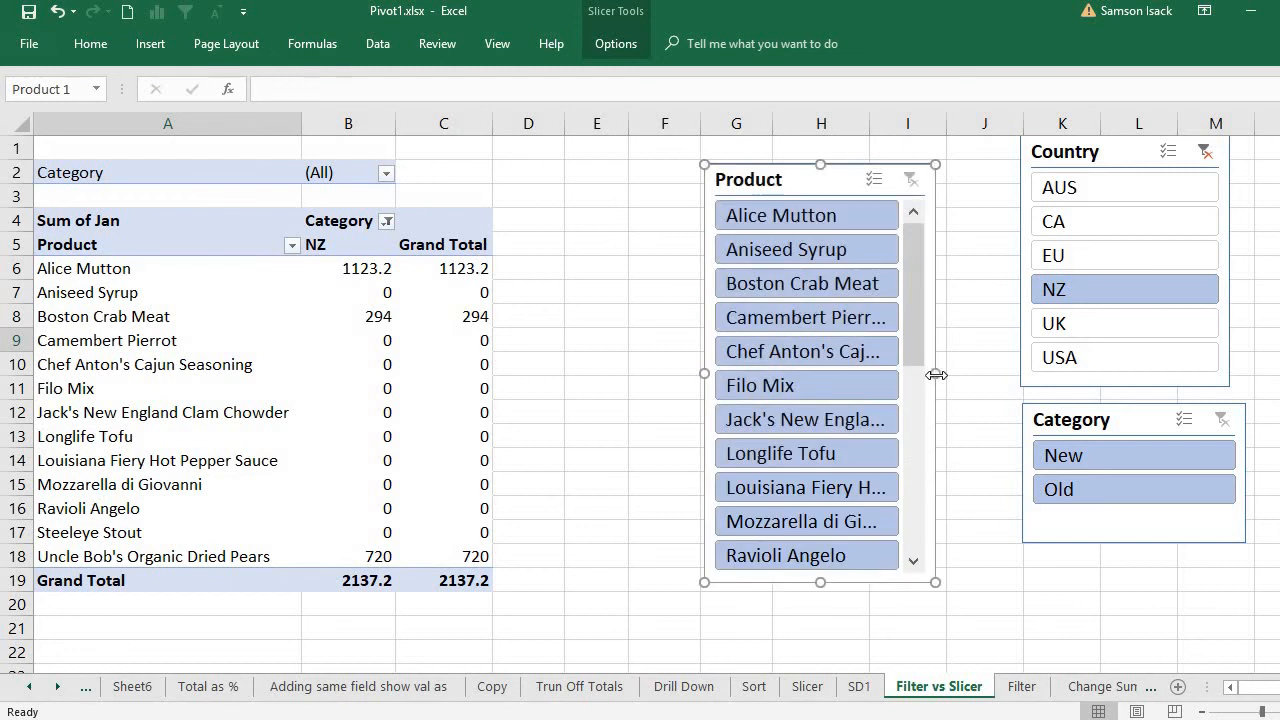
pyautogui.moveTo(938, 374); pyautogui.dragTo(957, 373)
# Try the slicers with Country AUS and products Aniseed Syrup to Camembert Pierrot, and clear both slicer filters
pyautogui.click(1100, 252)
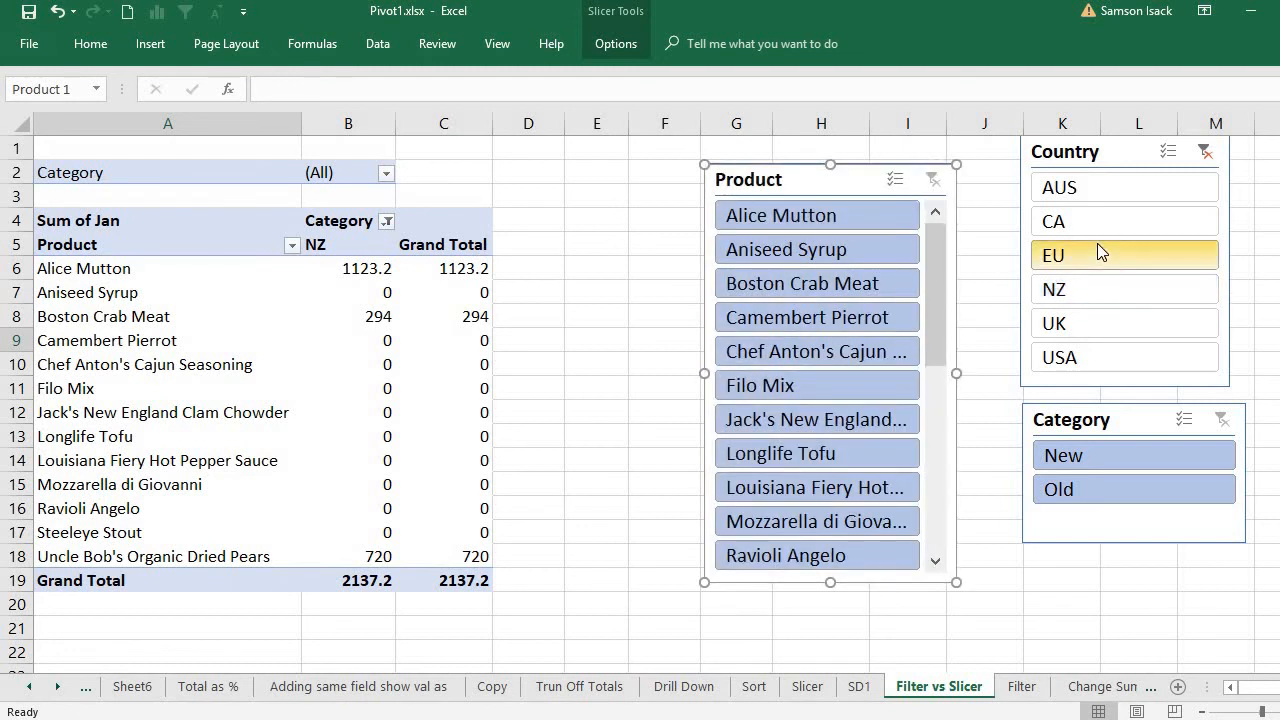
pyautogui.click(1092, 190)
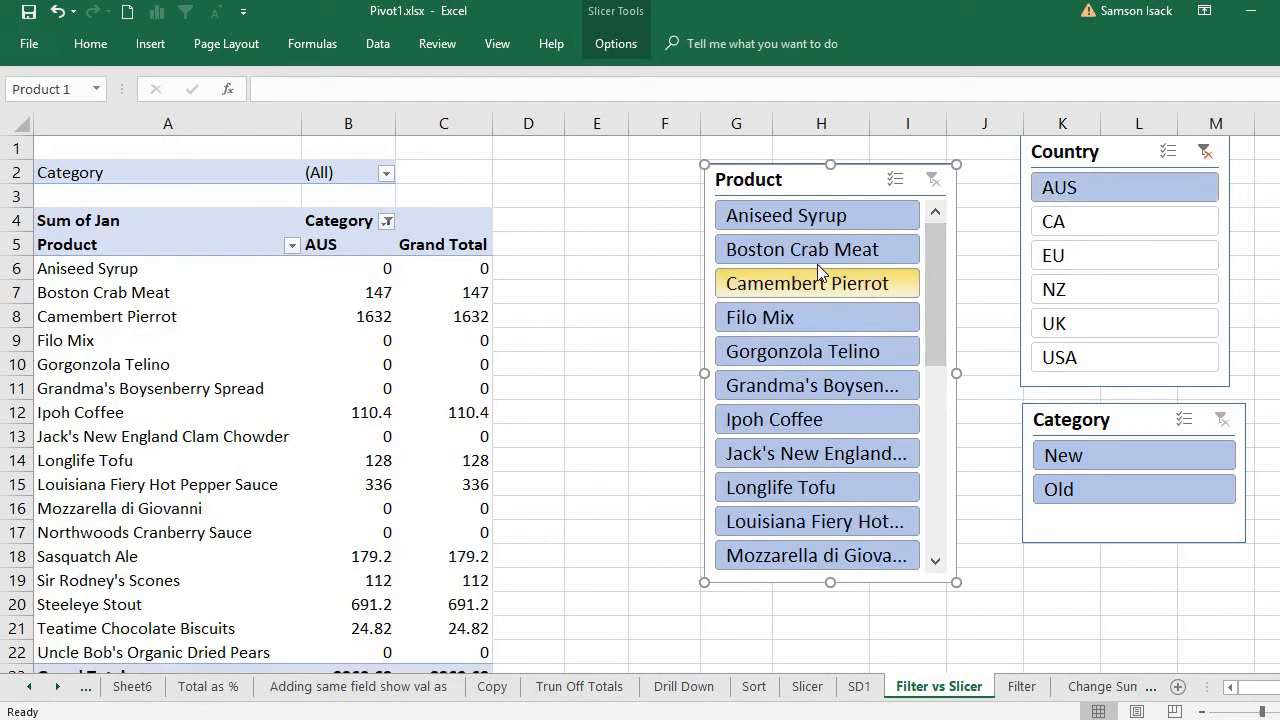
pyautogui.moveTo(838, 232); pyautogui.dragTo(855, 293)
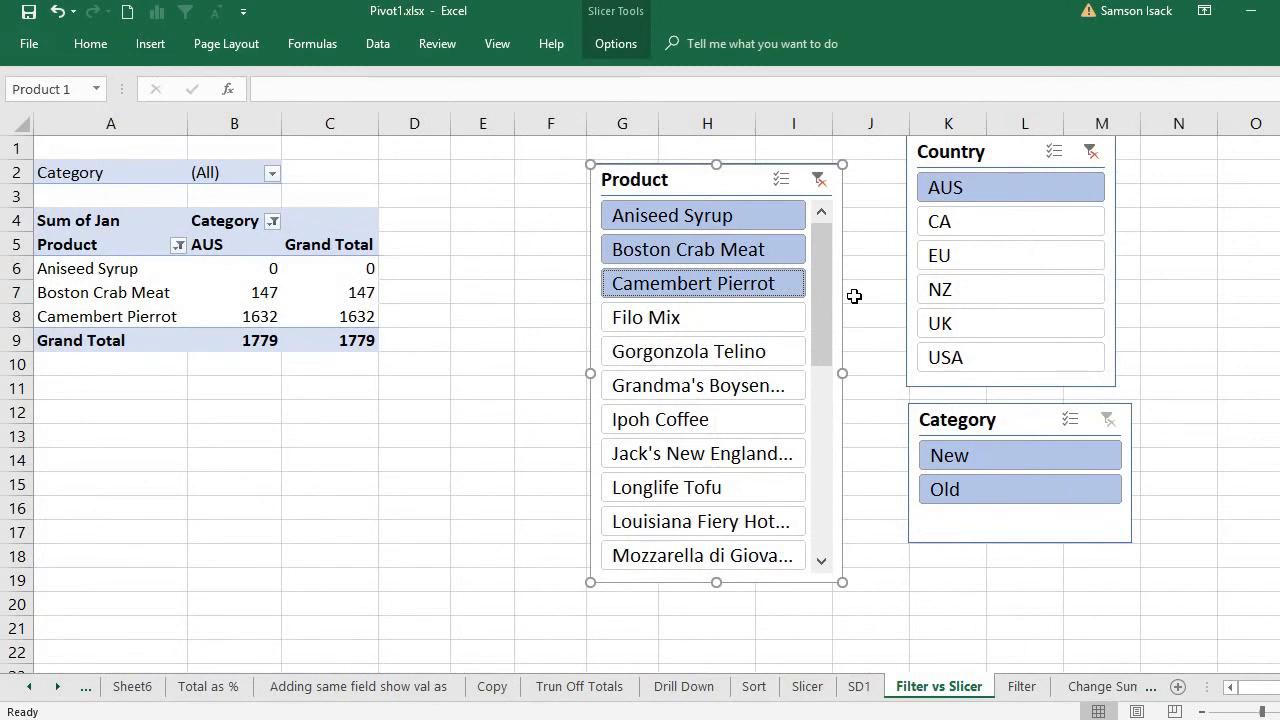
pyautogui.click(821, 181)
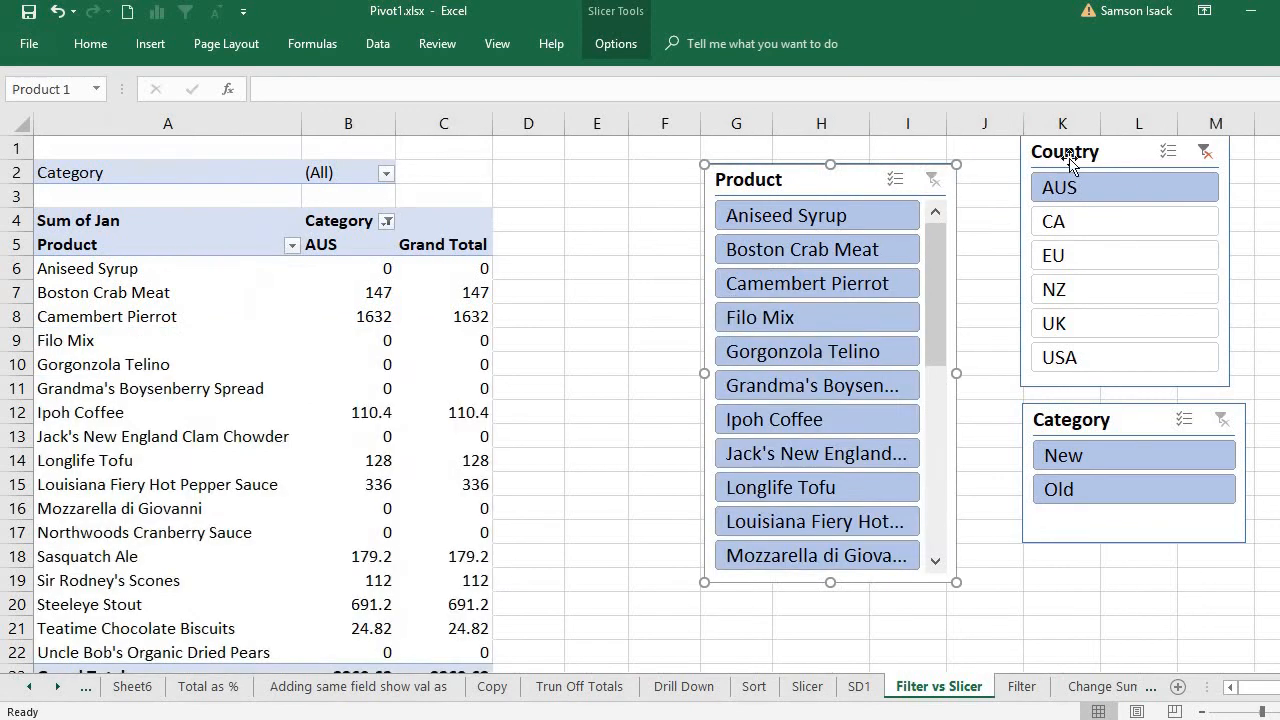
pyautogui.click(1203, 150)
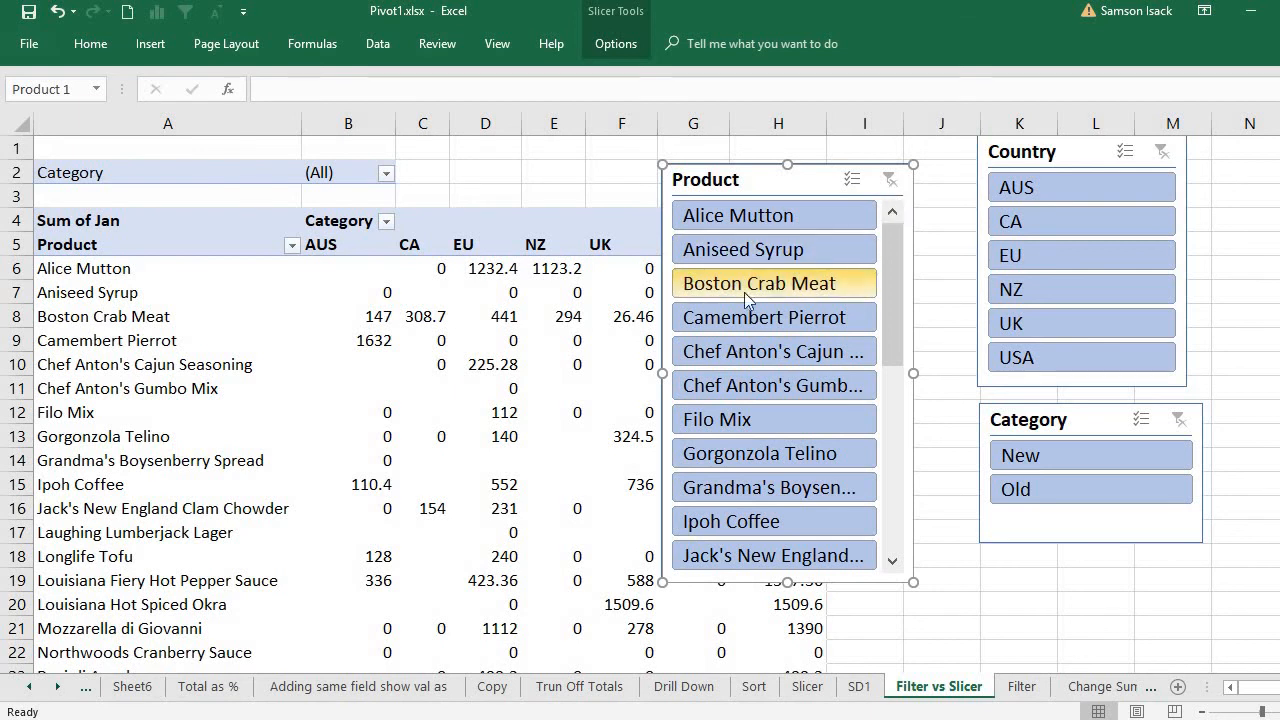
# Filter Product to Alice Mutton through Boston Crab Meat and step the Country slicer through AUS, CA and EU to NZ
pyautogui.moveTo(777, 223); pyautogui.dragTo(798, 291)
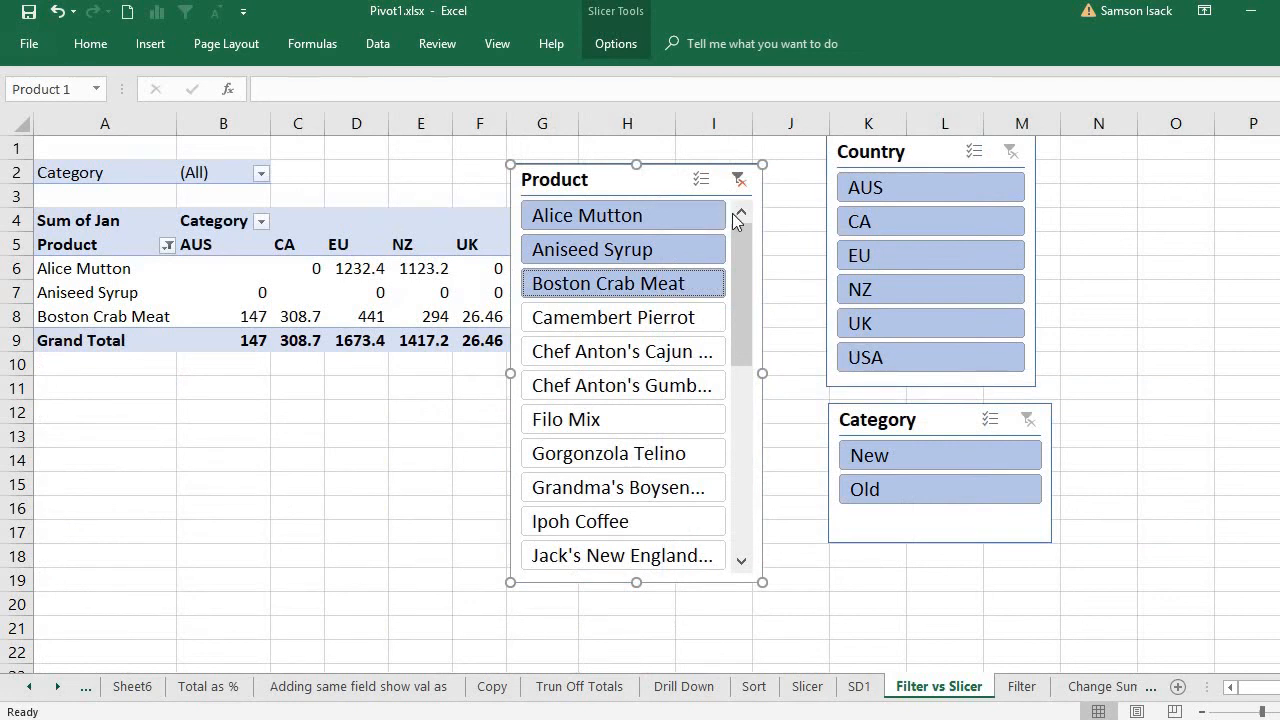
pyautogui.click(886, 195)
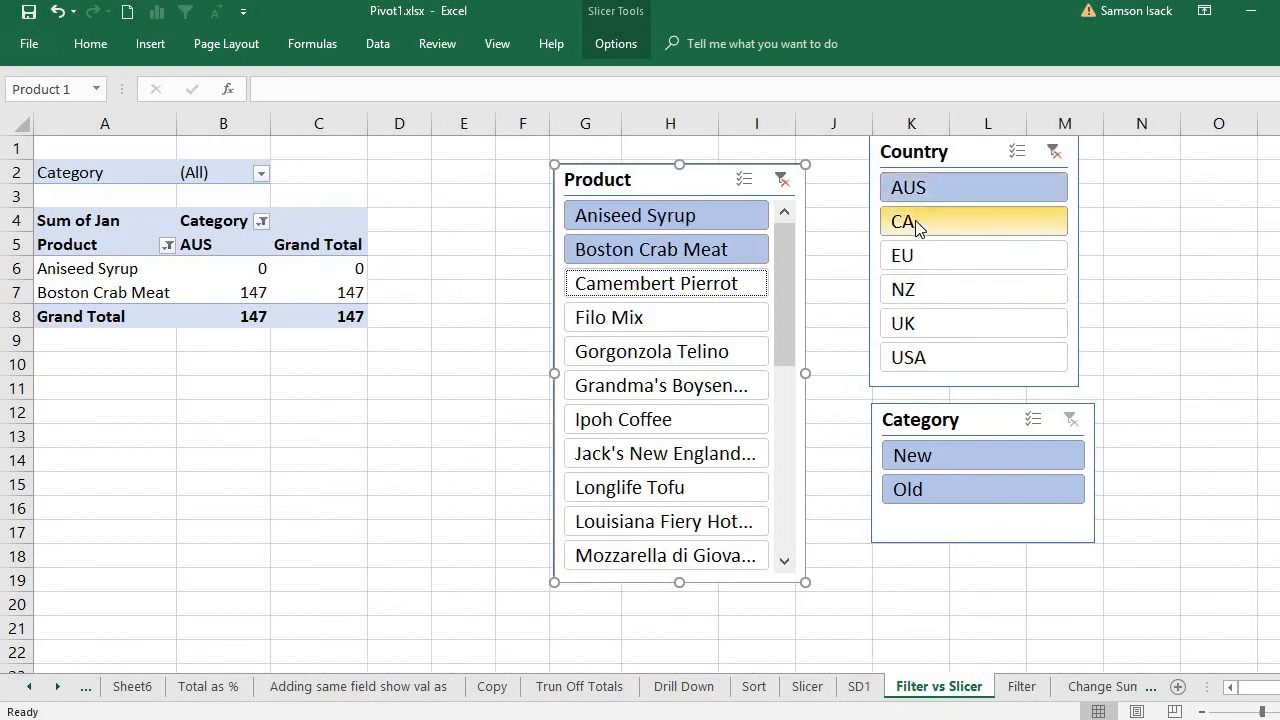
pyautogui.click(915, 220)
pyautogui.click(926, 262)
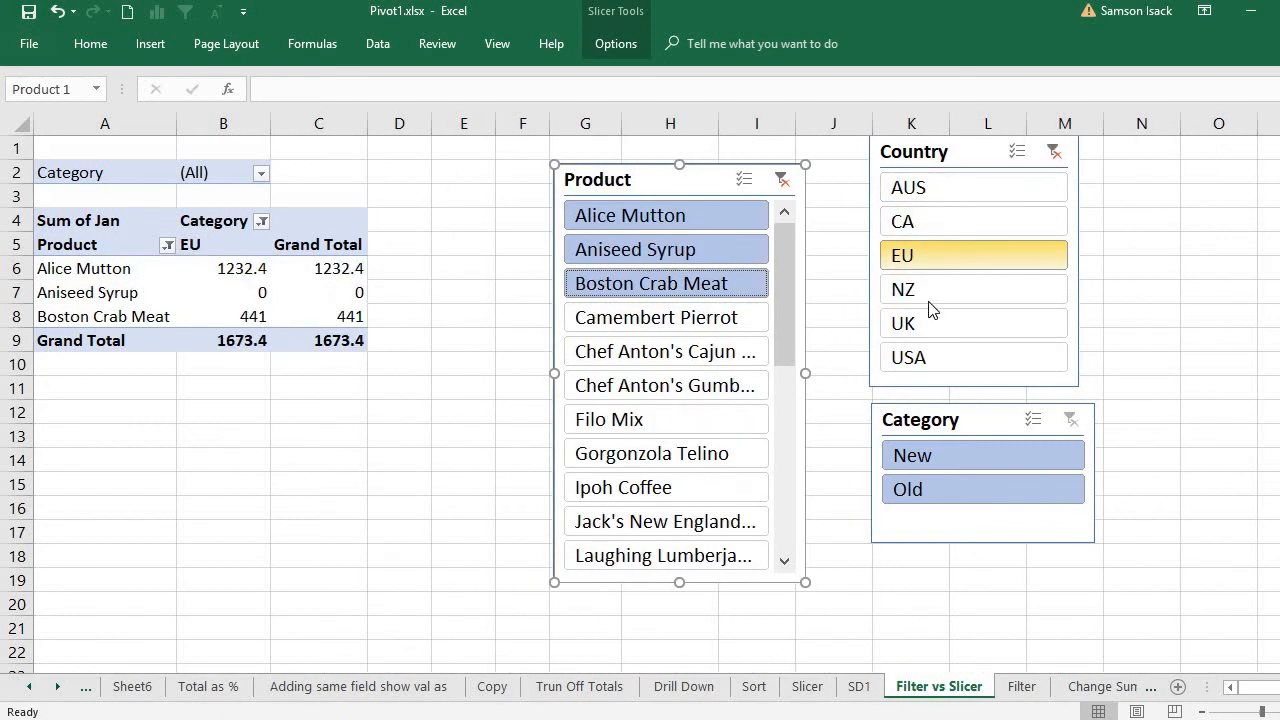
pyautogui.click(928, 298)
# Switch the Country slicer to UK and on to USA, and filter the Category slicer to New
pyautogui.click(957, 530)
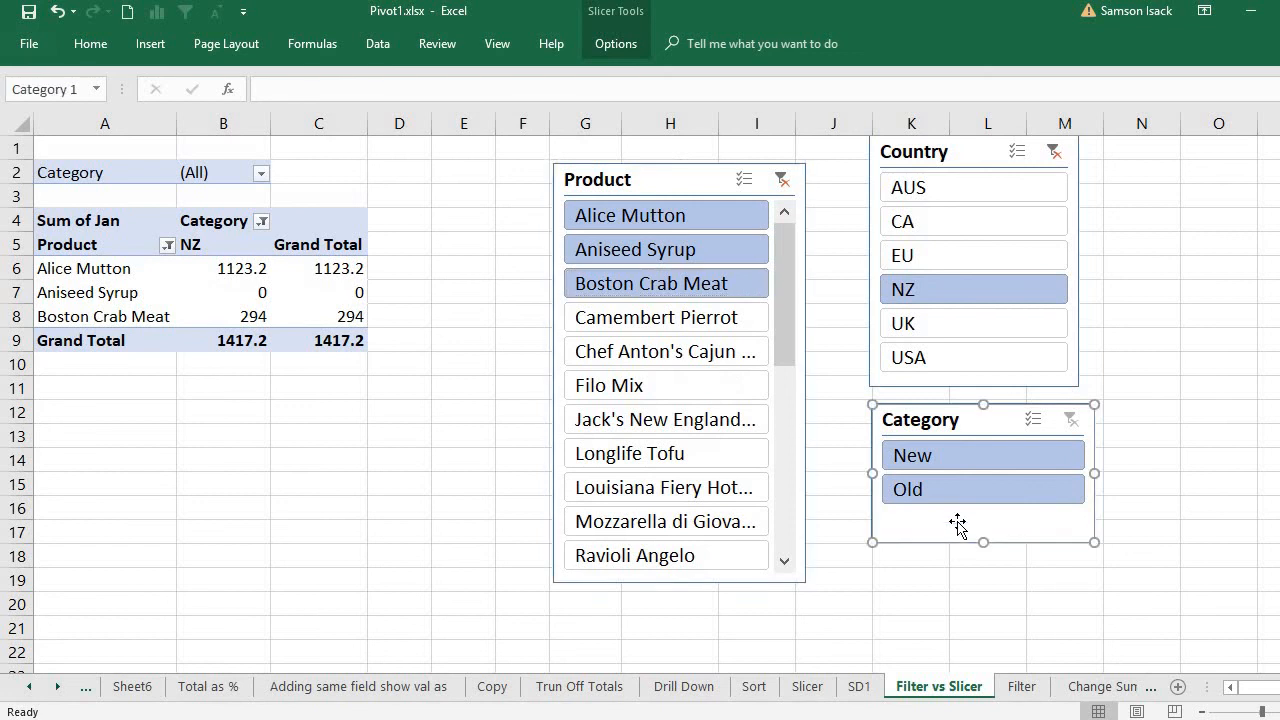
pyautogui.click(924, 323)
pyautogui.click(928, 360)
pyautogui.click(940, 462)
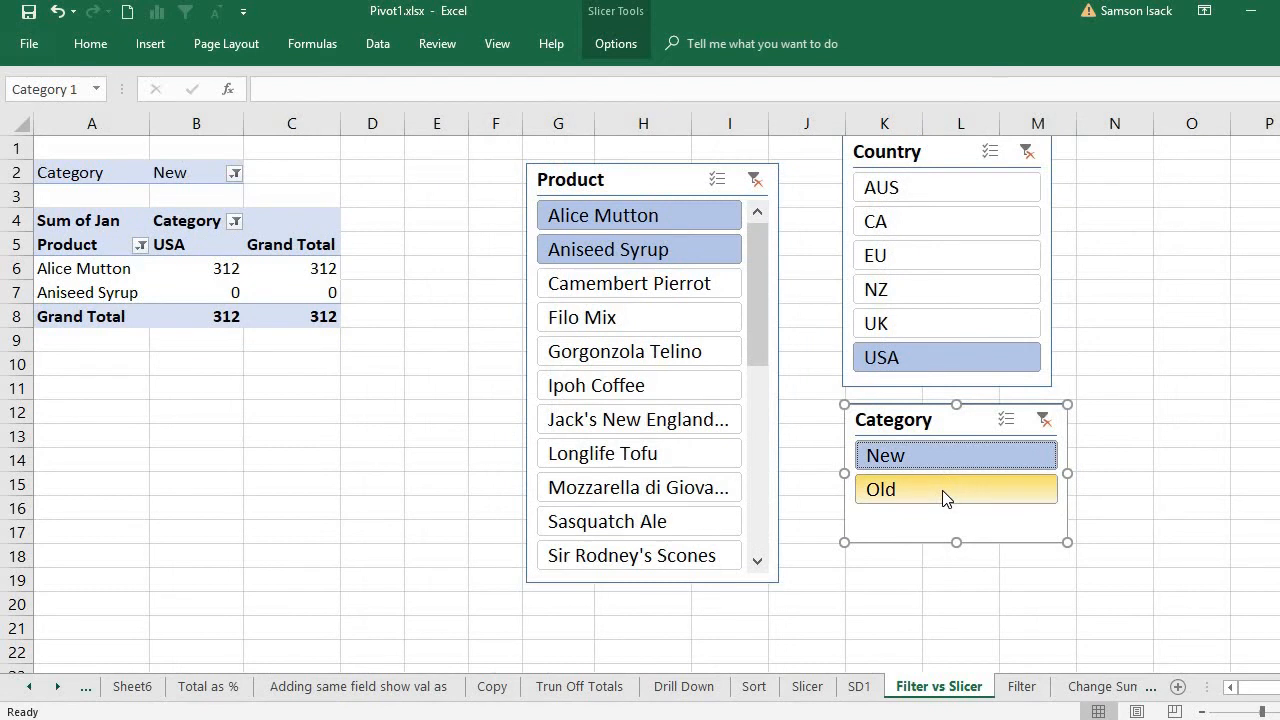
# Filter the slicers to Category Old and product Aniseed Syrup, and clear the Category slicer filter
pyautogui.click(945, 490)
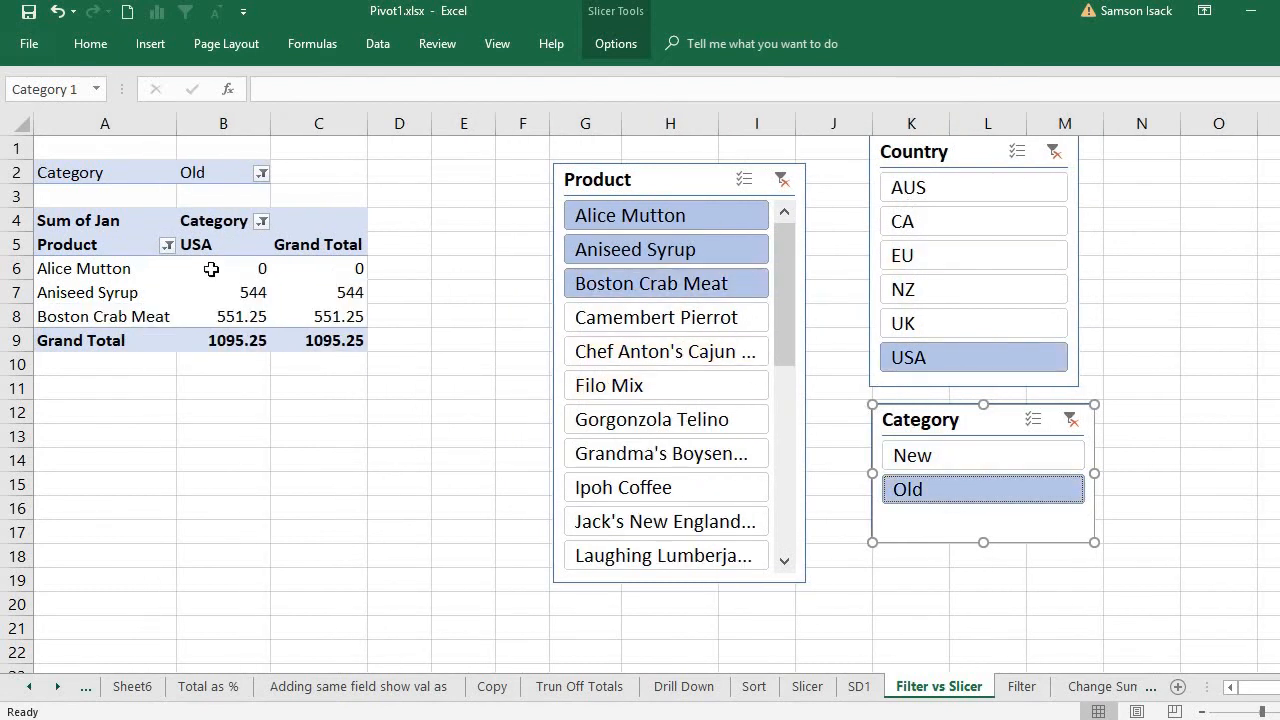
pyautogui.click(680, 254)
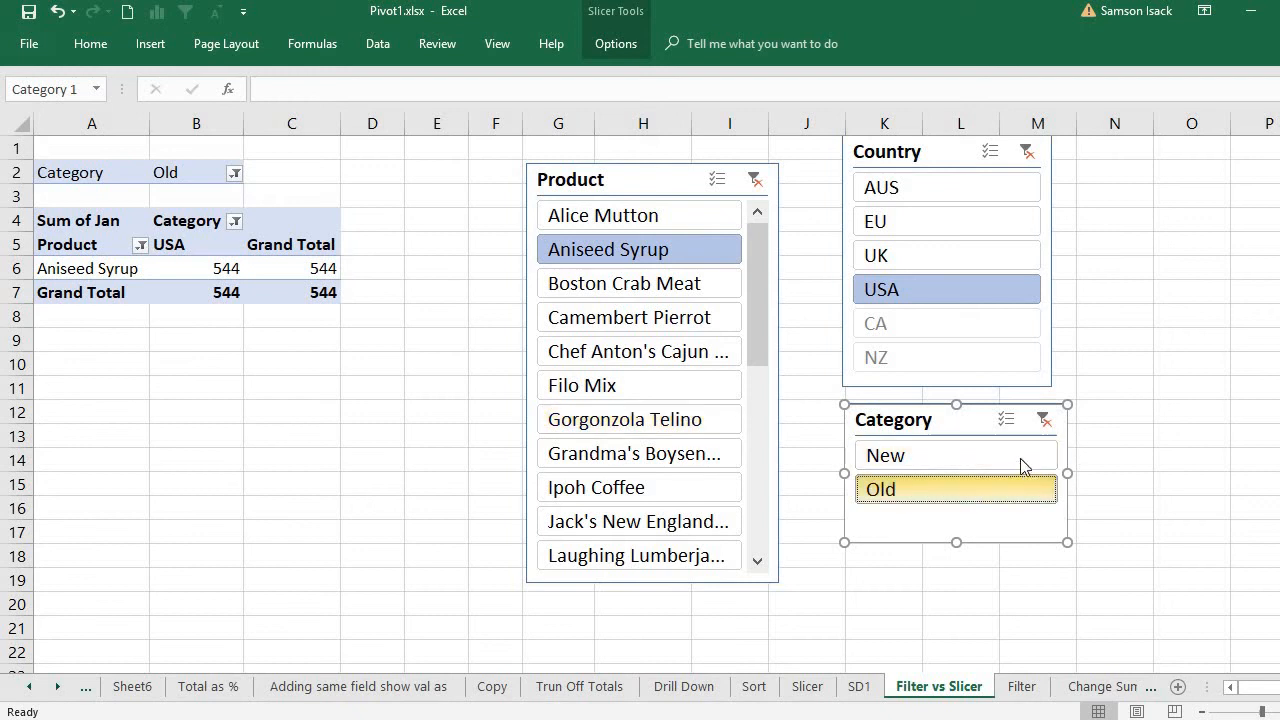
pyautogui.click(1042, 424)
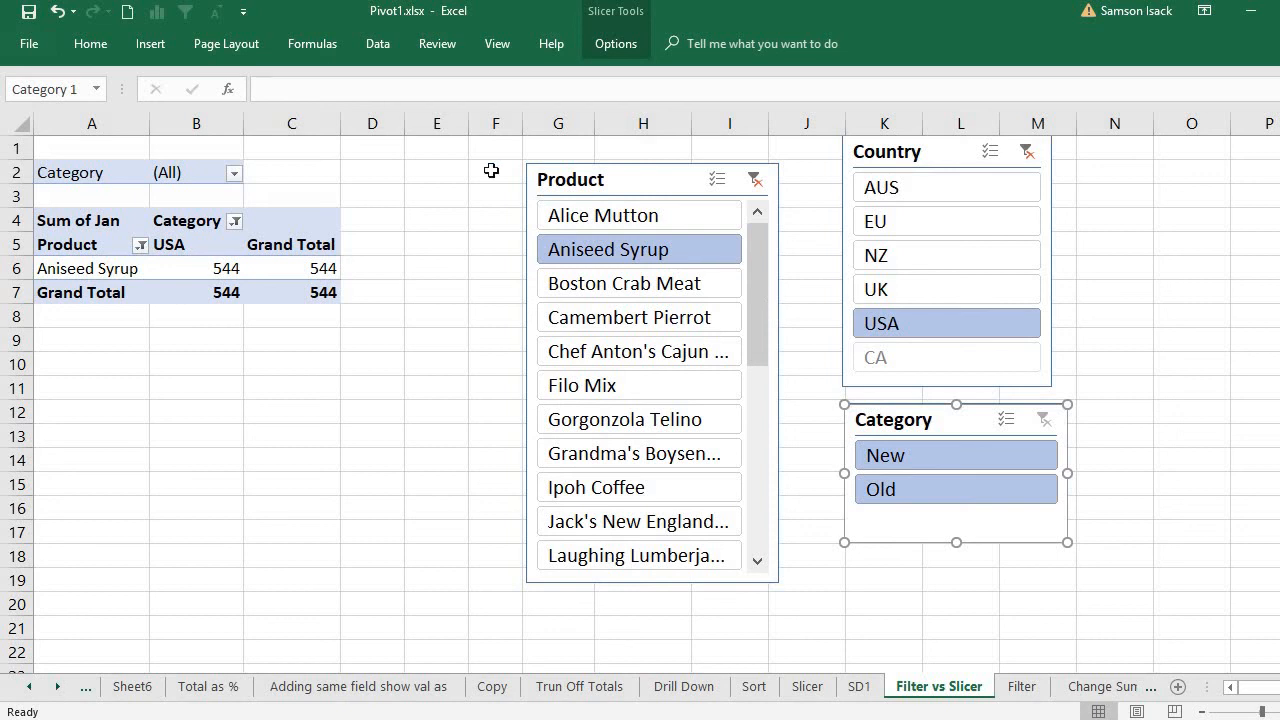
# Examine the choices in the PivotTable's column label filter and the Category report filter, closing each list without applying a choice
pyautogui.click(232, 222)
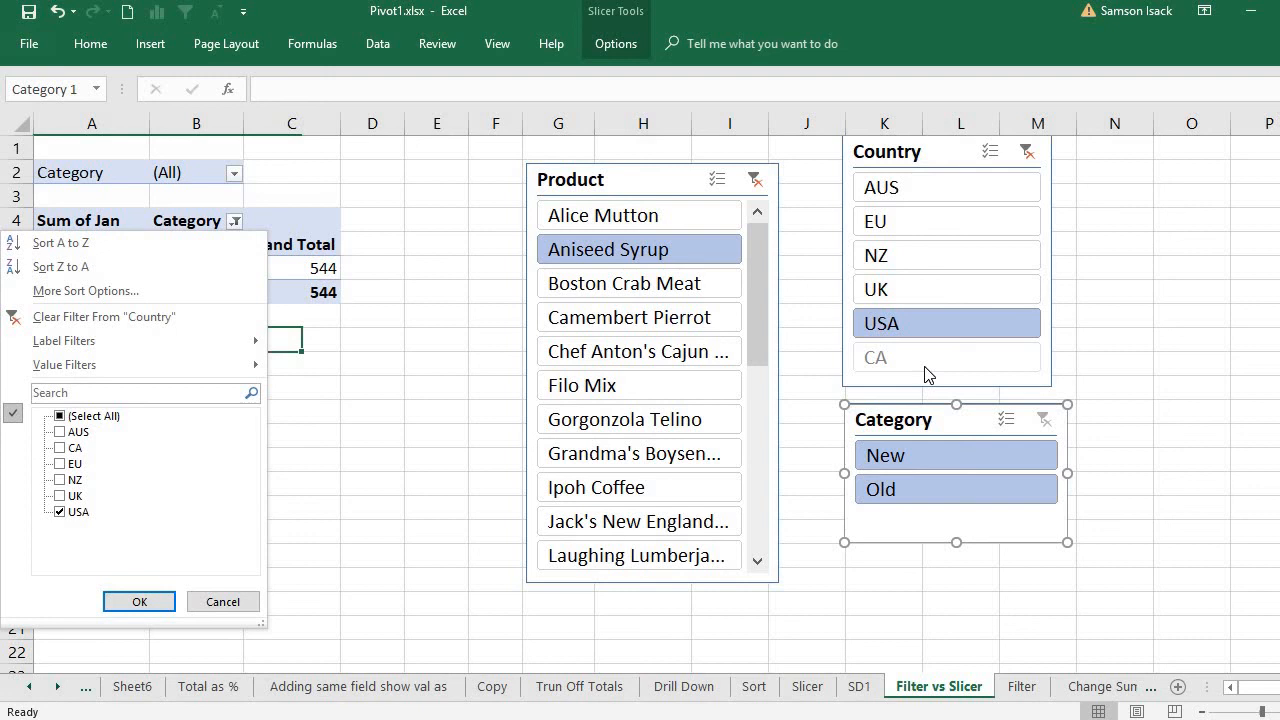
pyautogui.click(141, 207)
pyautogui.click(213, 268)
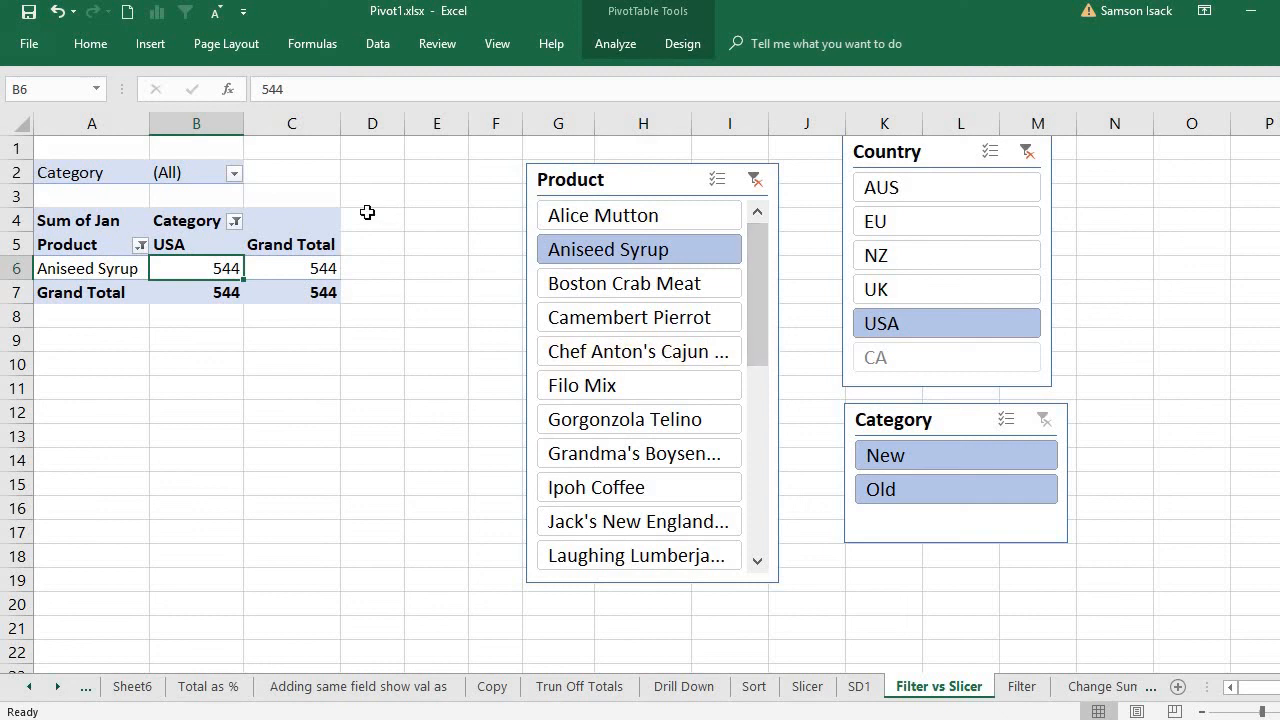
pyautogui.click(237, 173)
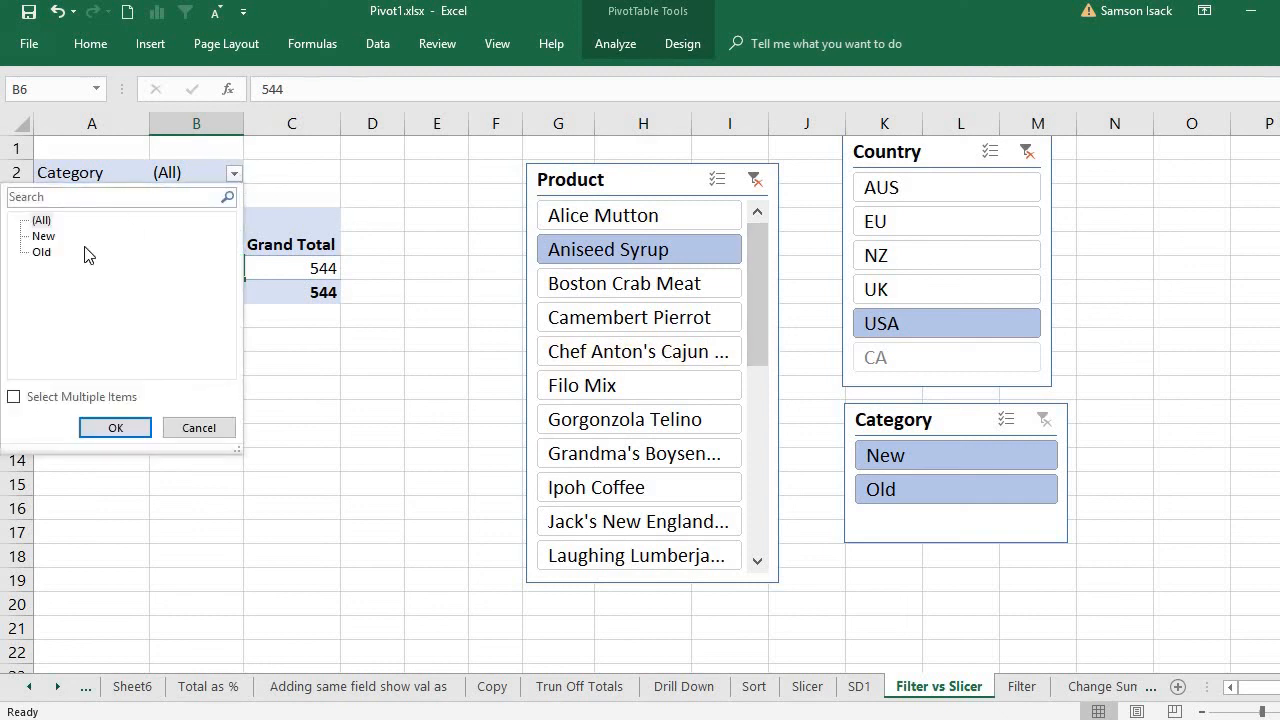
pyautogui.click(211, 173)
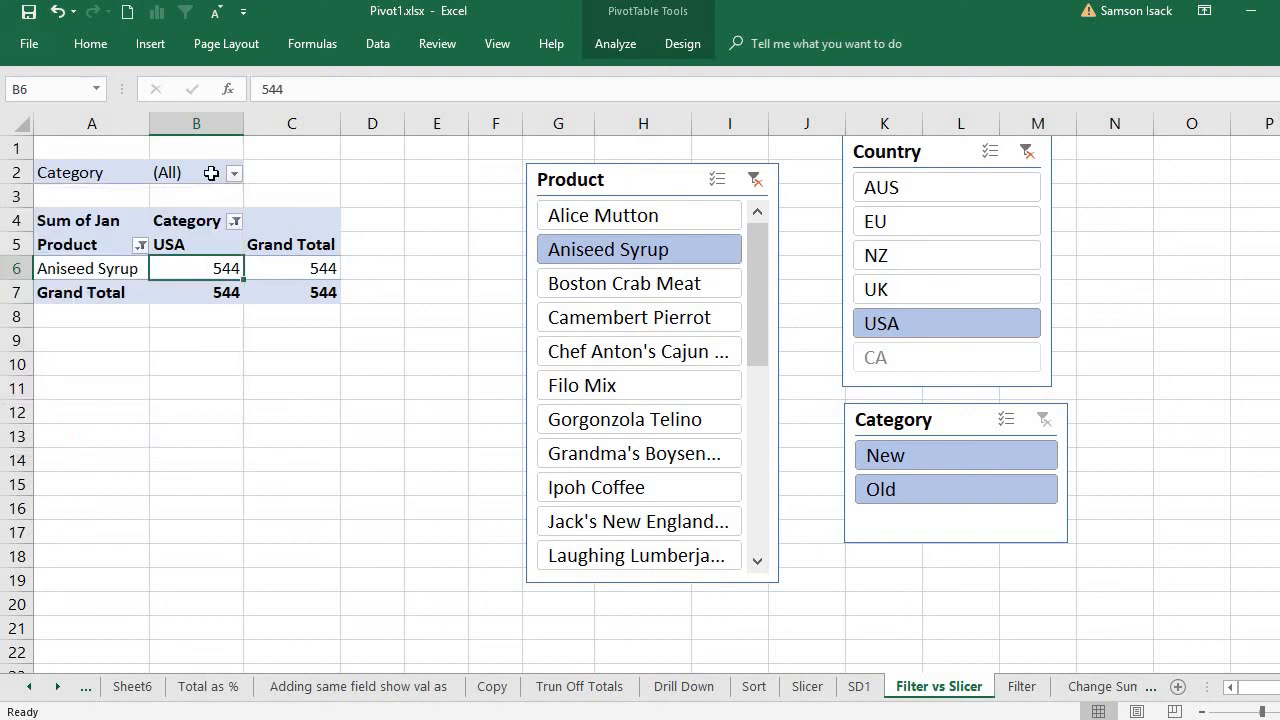